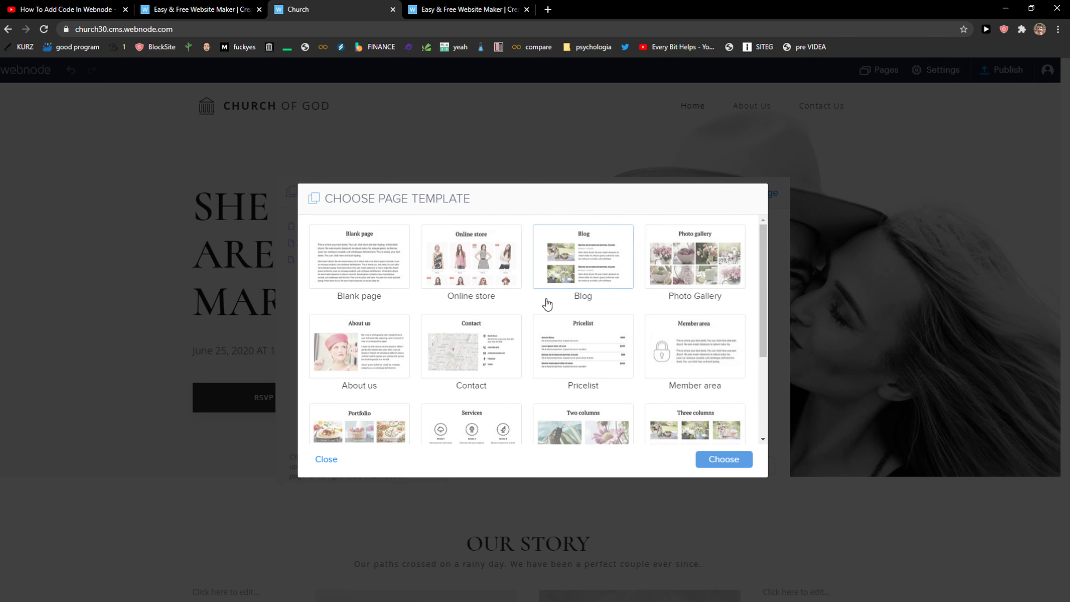
pyautogui.scroll(-3, 505, 304)
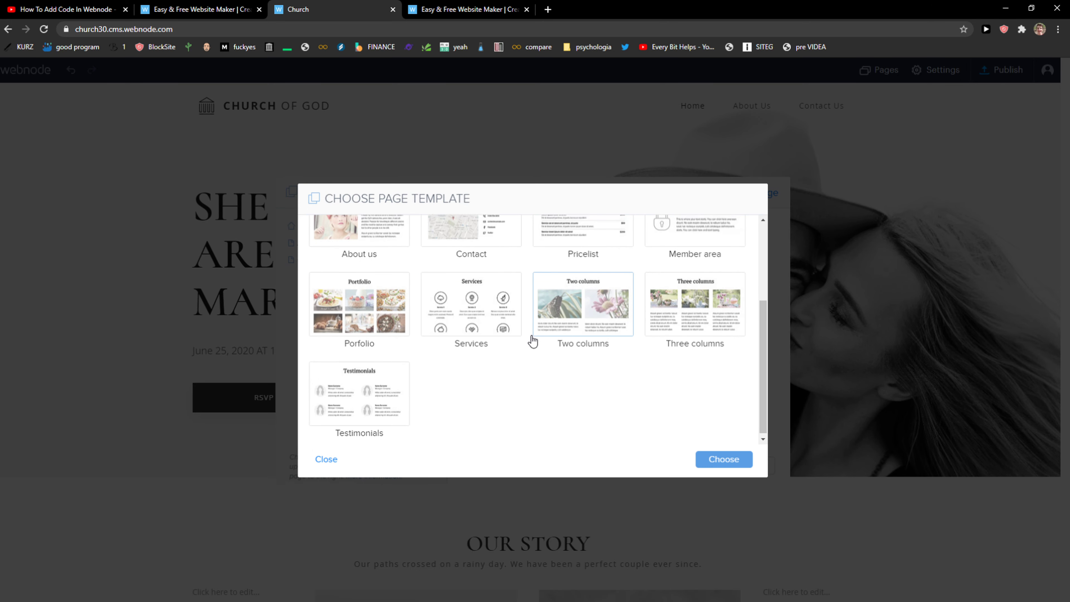
pyautogui.scroll(5, 535, 337)
pyautogui.click(824, 378)
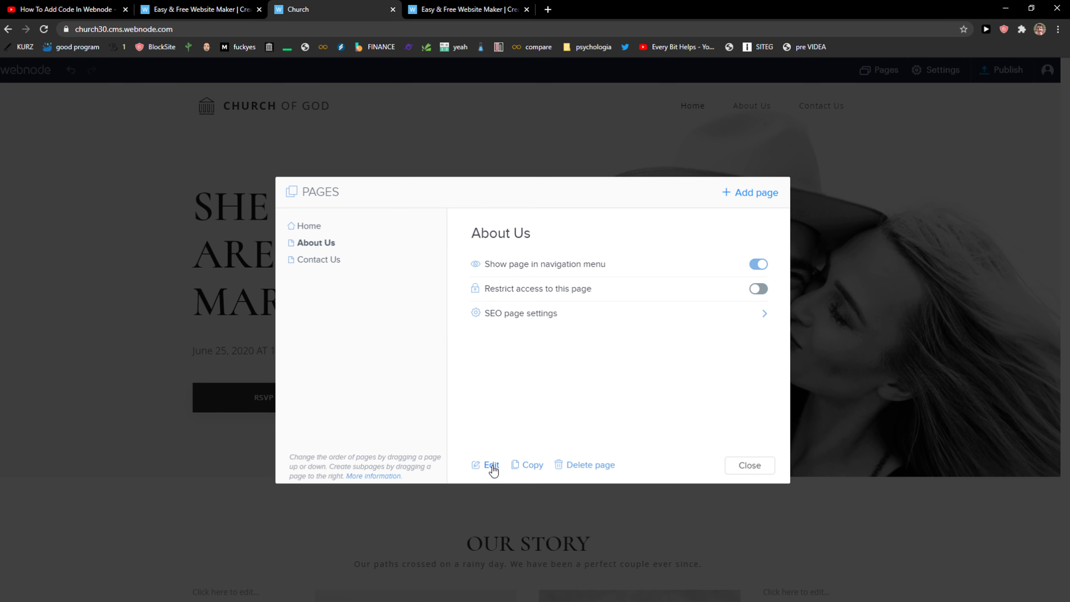
# Add a new page from the Blank page template and name it "Our Work".
pyautogui.click(745, 201)
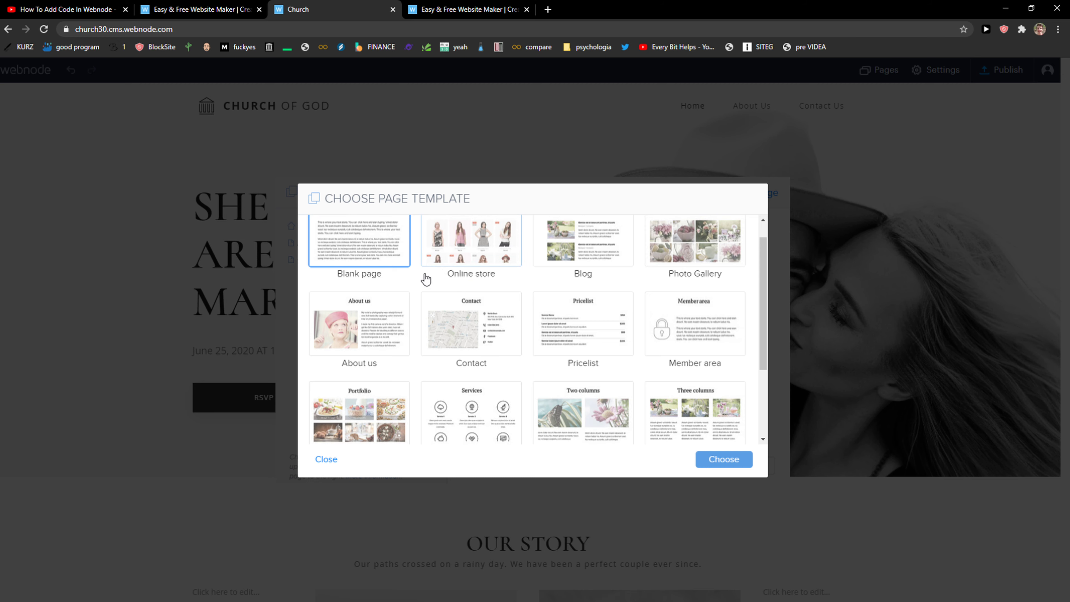
pyautogui.scroll(-3, 454, 250)
pyautogui.scroll(3, 456, 249)
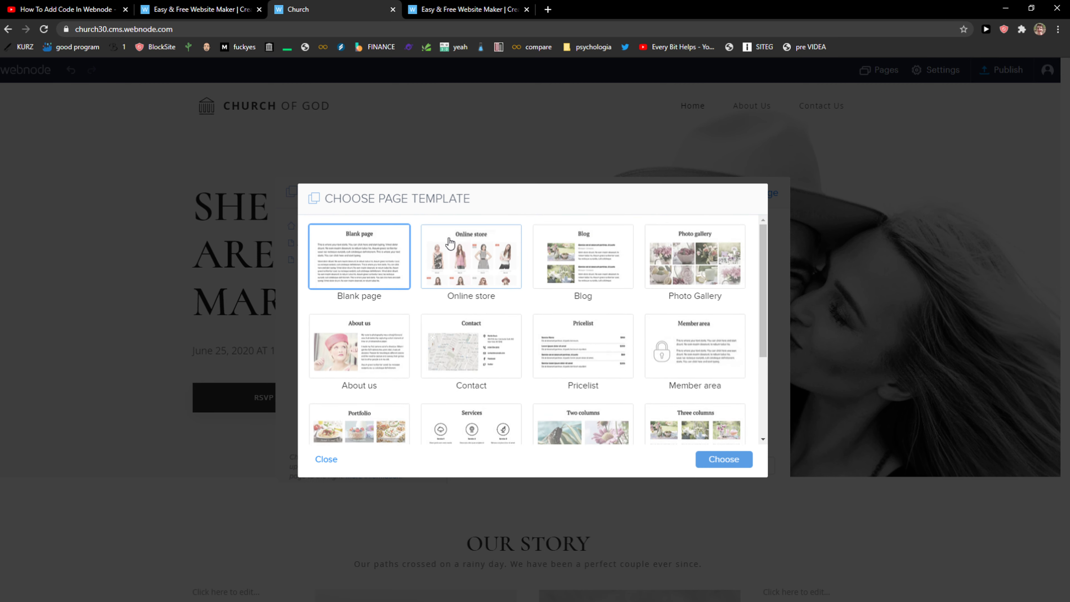
pyautogui.click(493, 415)
pyautogui.click(334, 293)
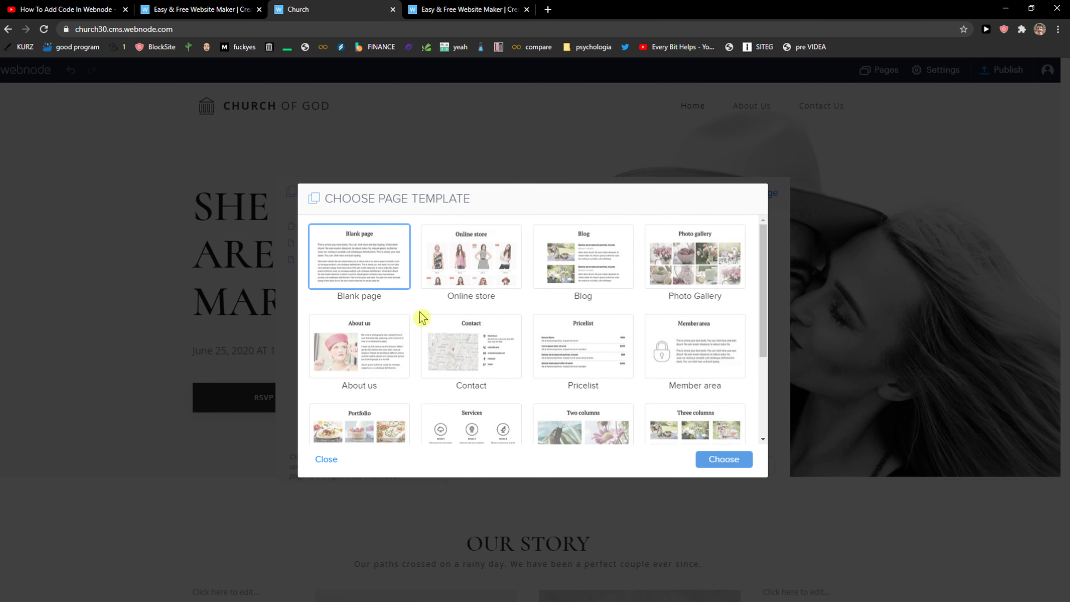
pyautogui.click(715, 464)
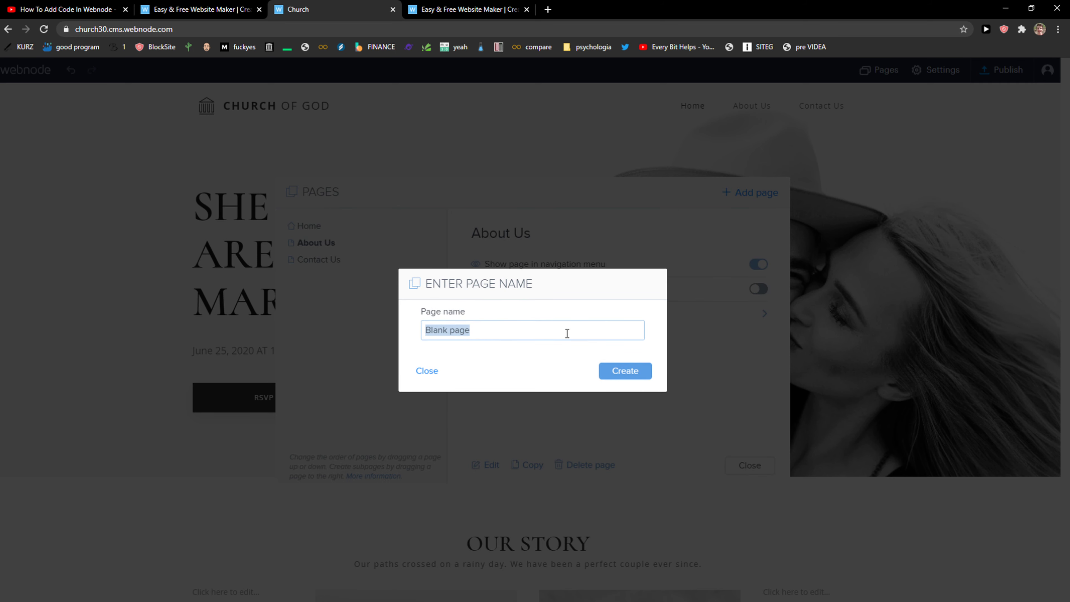
pyautogui.write('Our Work')
pyautogui.click(613, 373)
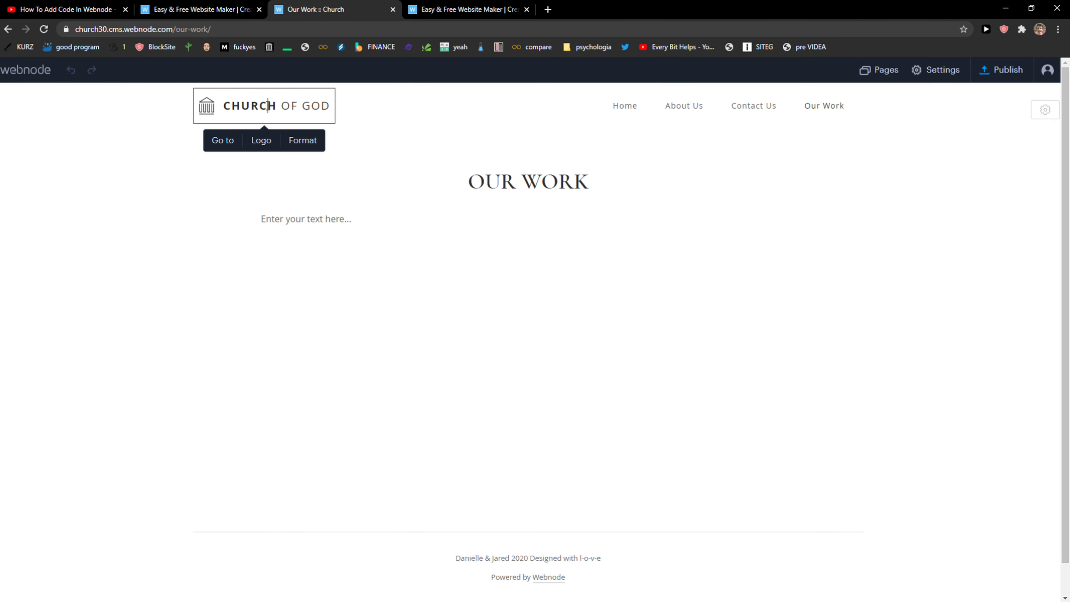
# Return to the Home page and look through the Domains, Website Editors and Website Settings sections of the site settings.
pyautogui.click(636, 105)
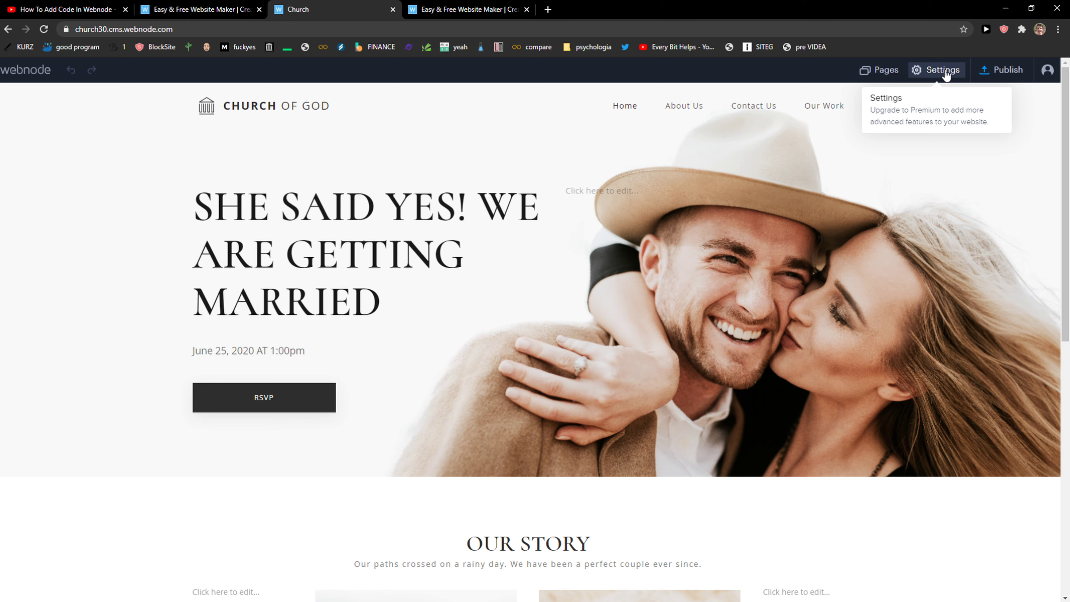
pyautogui.click(946, 75)
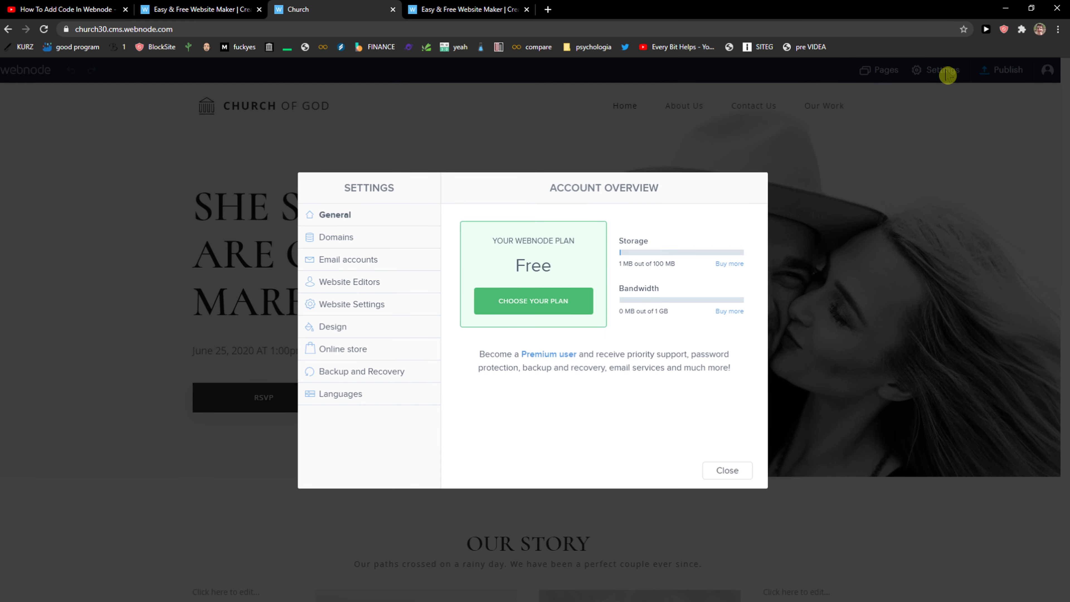
pyautogui.click(333, 247)
pyautogui.click(335, 284)
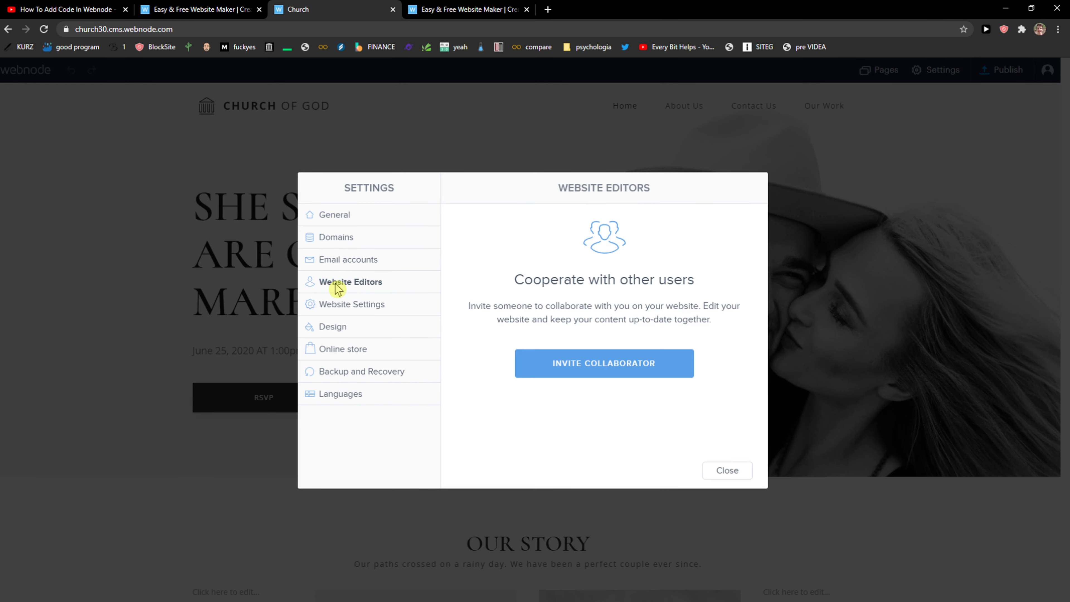
pyautogui.click(339, 314)
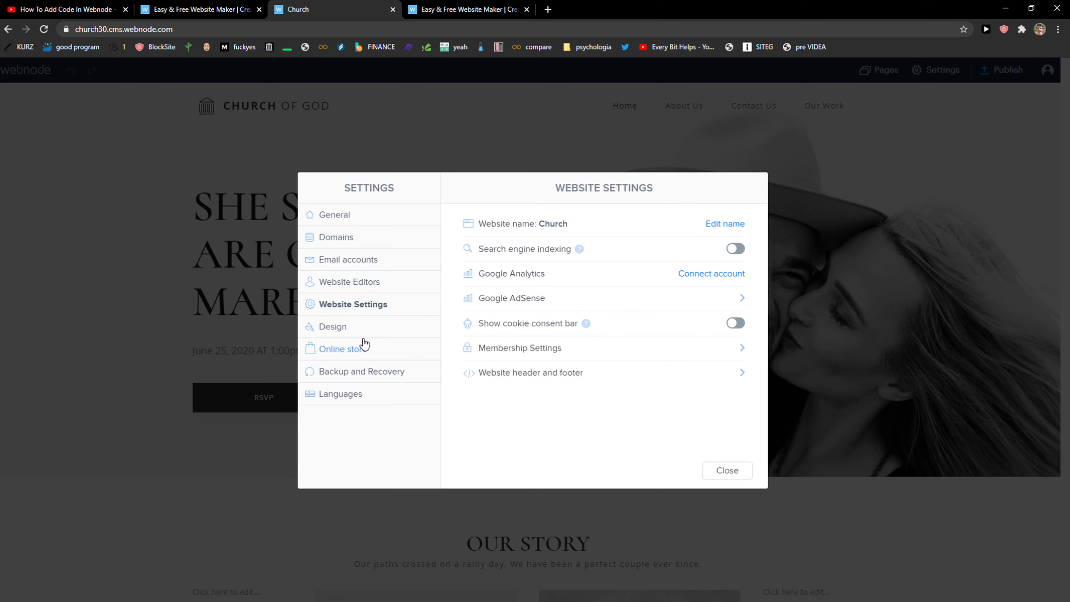
# Look over the Backup and Recovery settings with their upgrade plans, plus the Online store and Design settings.
pyautogui.click(364, 367)
pyautogui.click(573, 374)
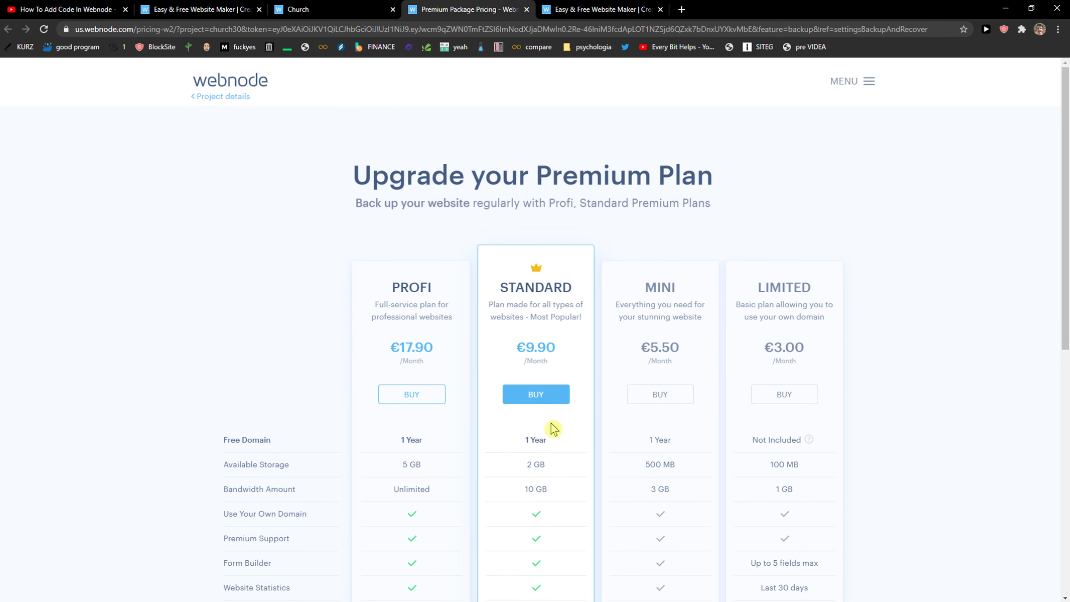
pyautogui.click(352, 12)
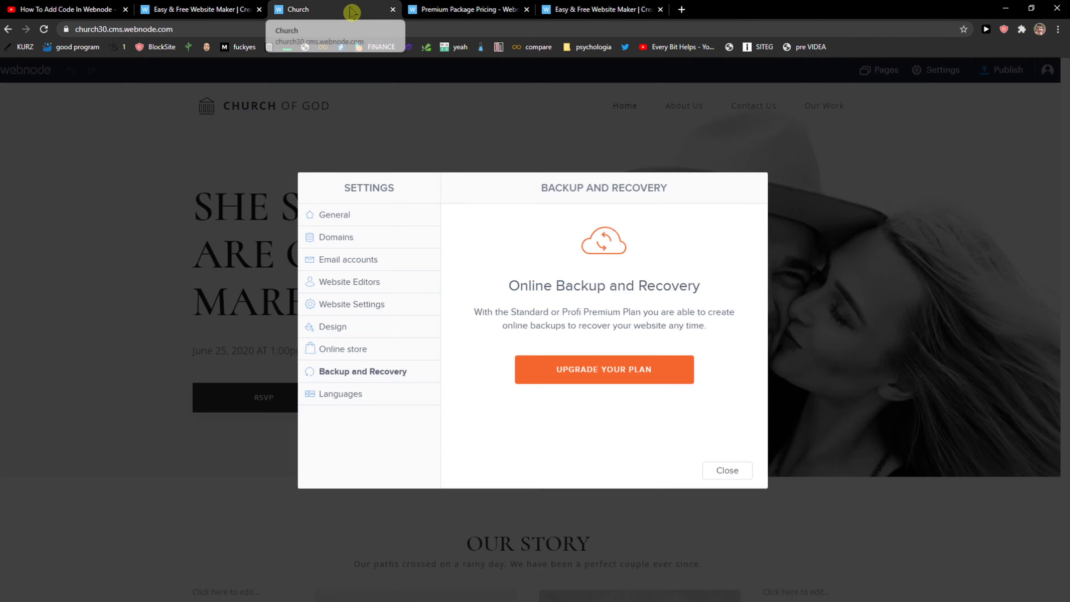
pyautogui.click(358, 357)
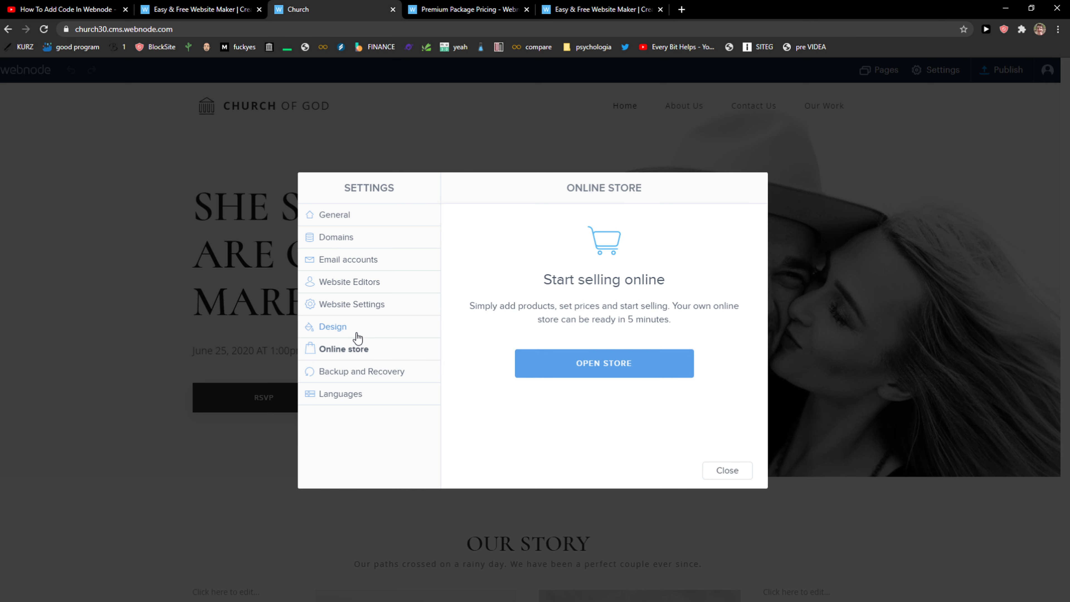
pyautogui.click(359, 336)
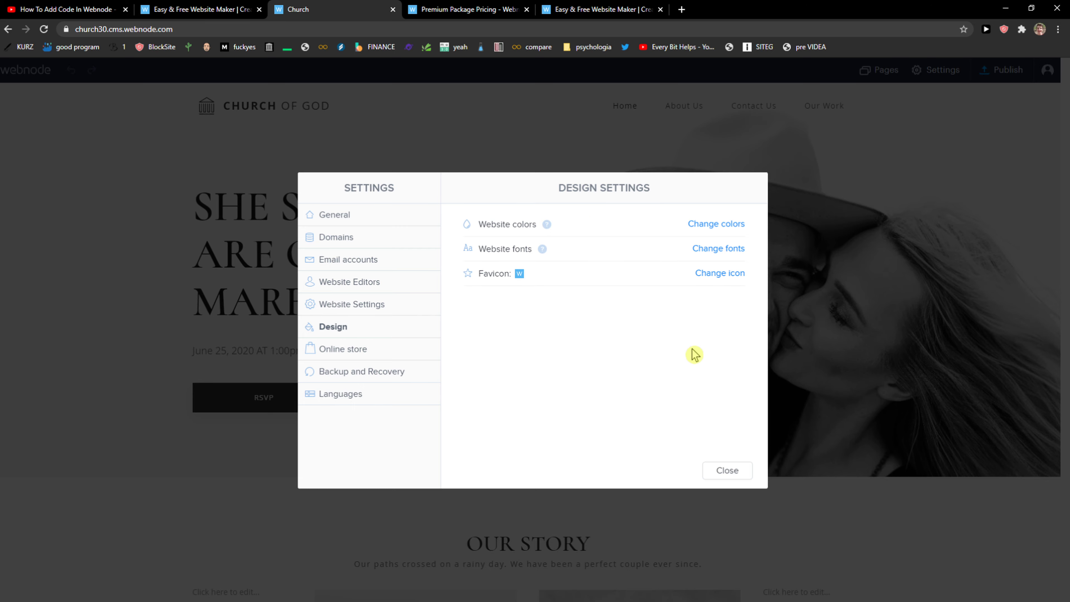
# Open the website font settings to look at them and leave without saving changes.
pyautogui.click(710, 249)
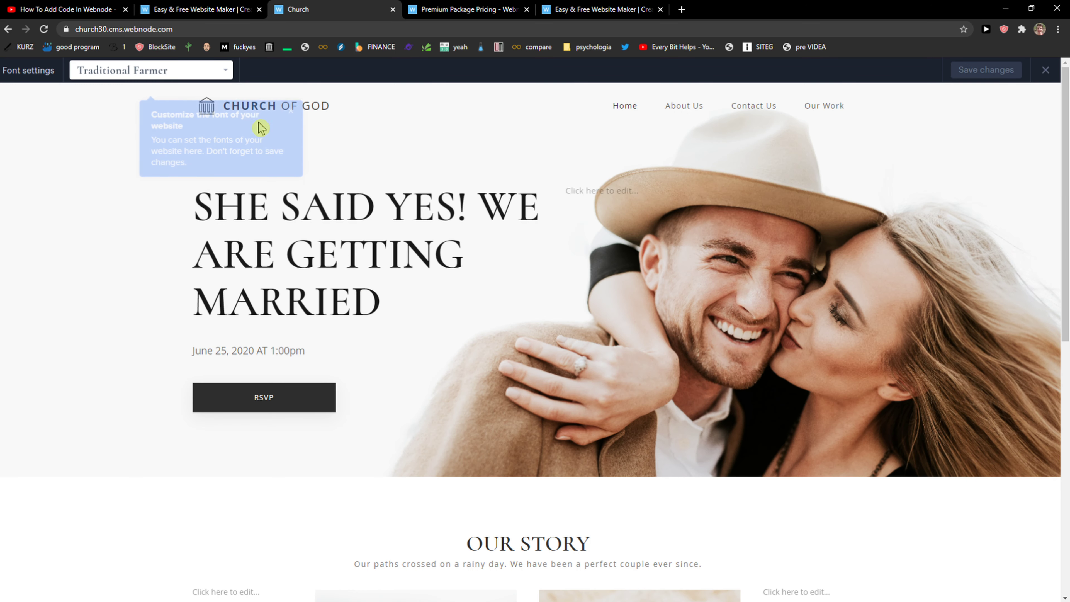
pyautogui.scroll(-2, 455, 245)
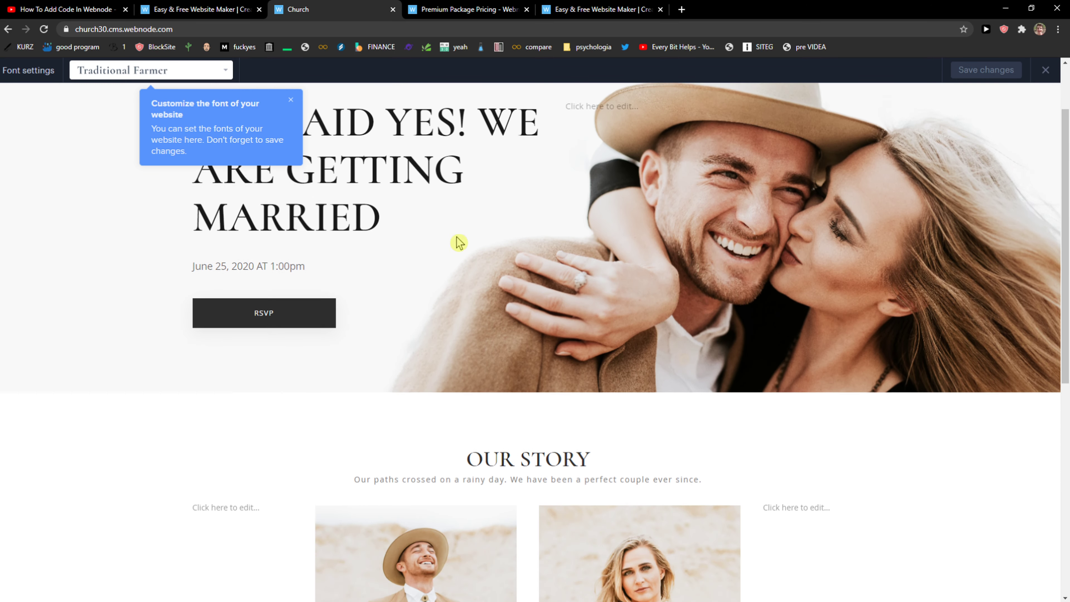
pyautogui.click(291, 101)
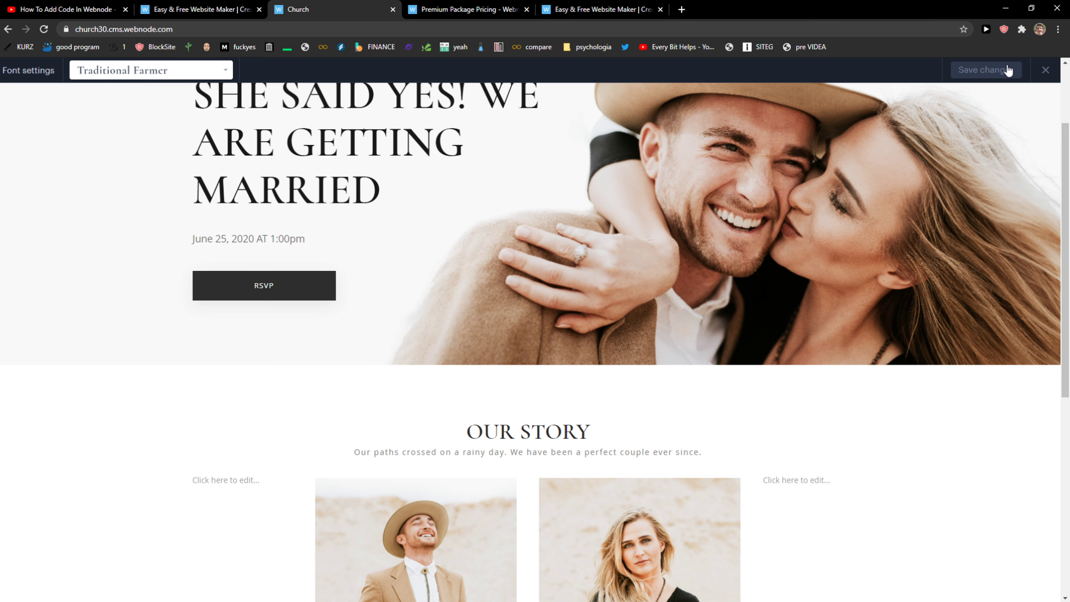
pyautogui.click(1044, 71)
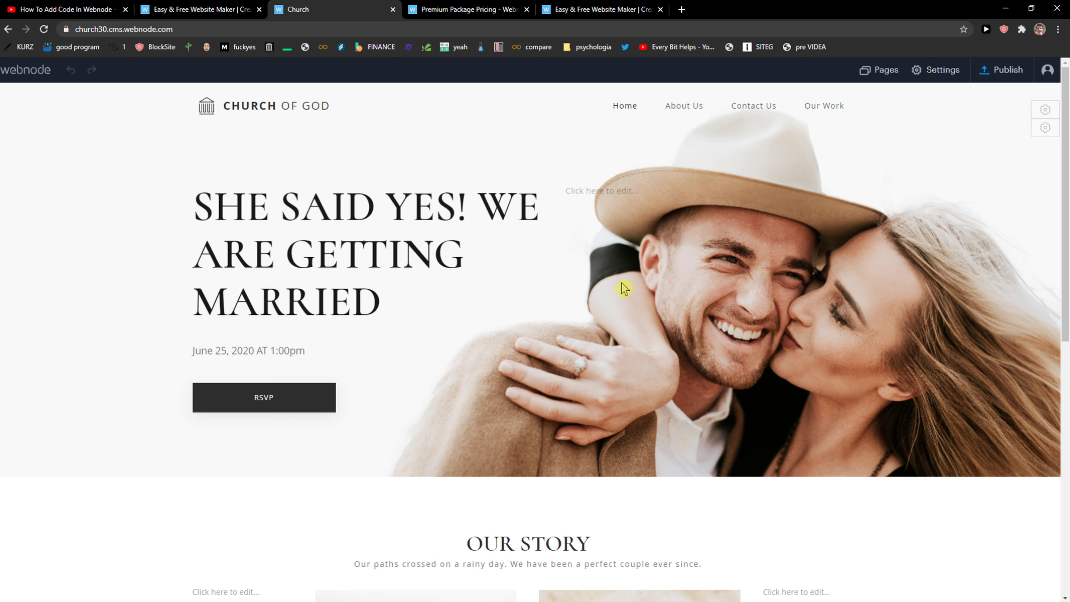
# Search Google Images for "curch" and open the Olafsvik church interior photo in its own tab.
pyautogui.click(682, 10)
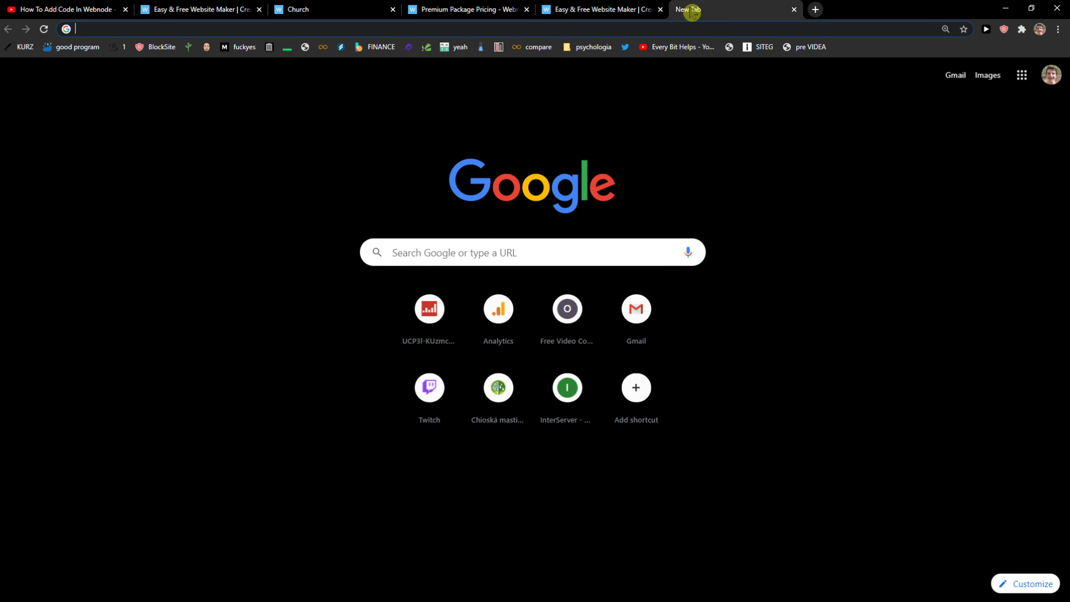
pyautogui.write('curch')
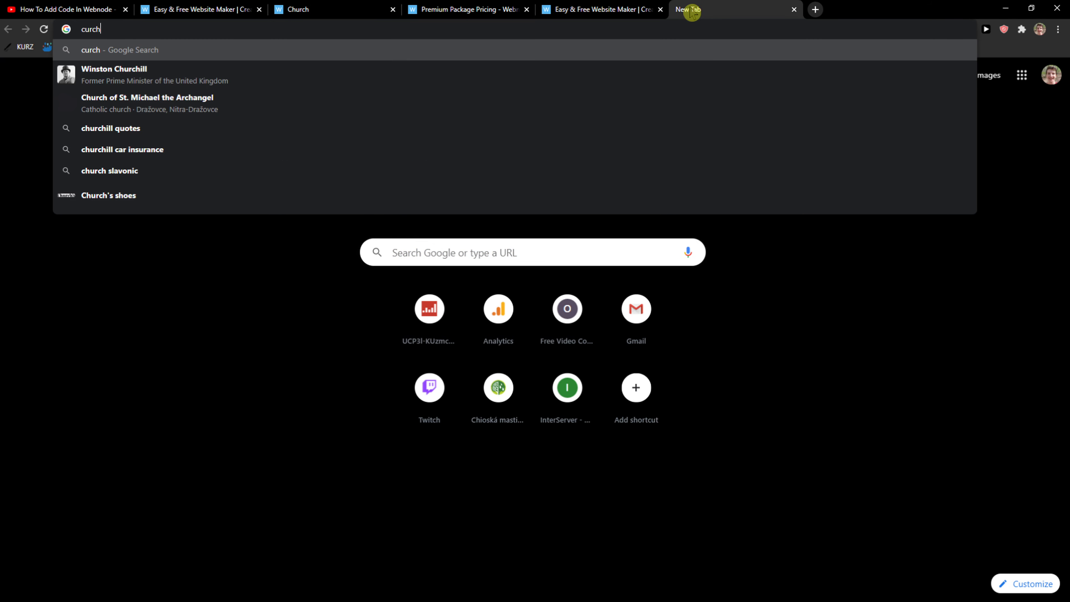
pyautogui.press('Return')
pyautogui.click(186, 128)
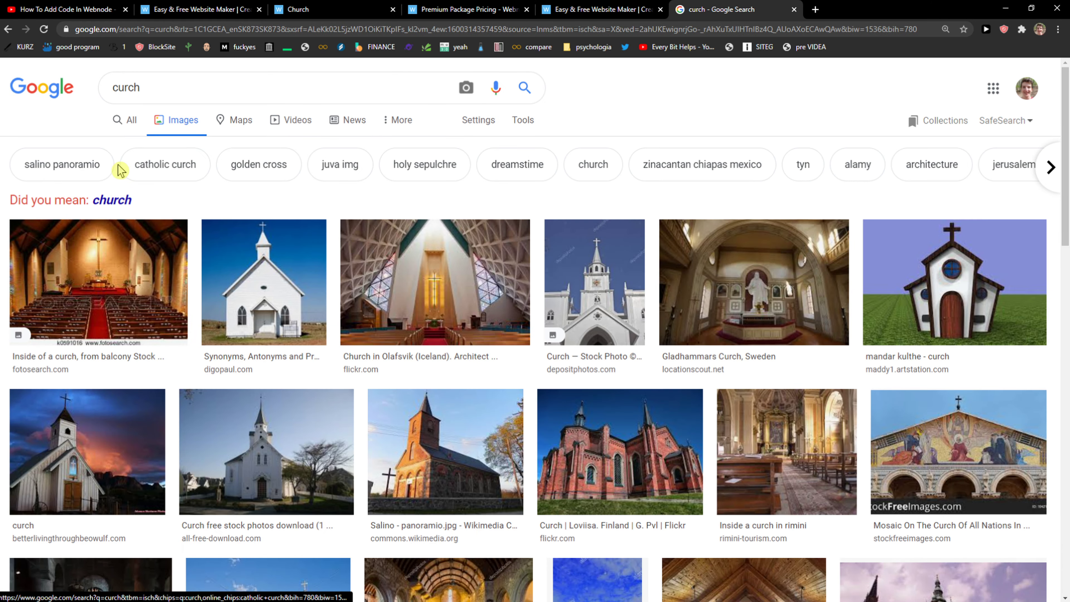
pyautogui.click(391, 284)
pyautogui.rightClick(800, 199)
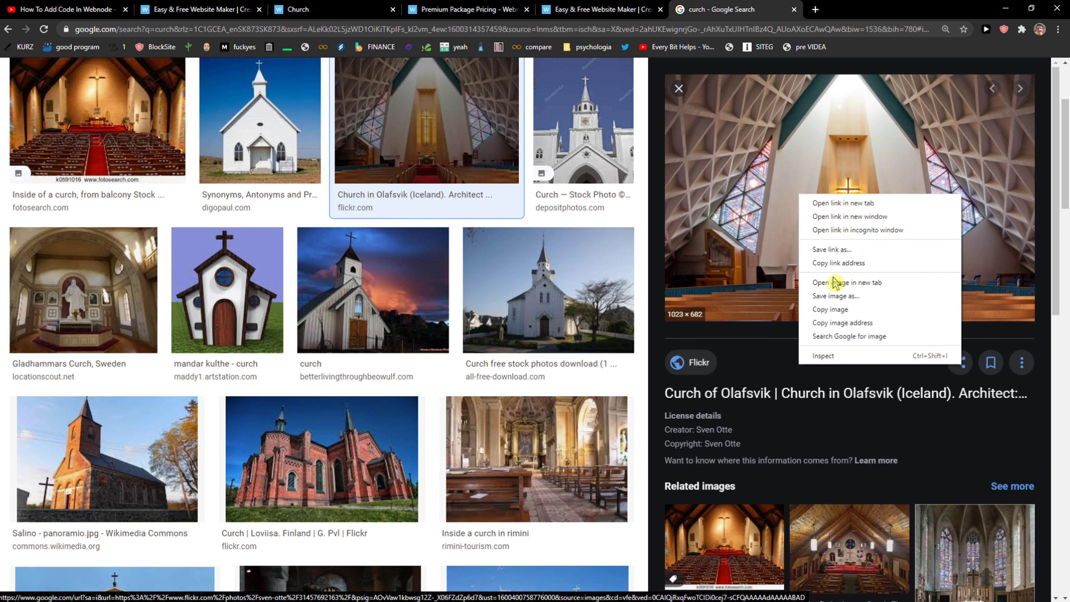
pyautogui.click(884, 287)
# Save the full-size church interior photo to the Desktop as a JPEG under its suggested file name.
pyautogui.click(857, 9)
pyautogui.rightClick(609, 200)
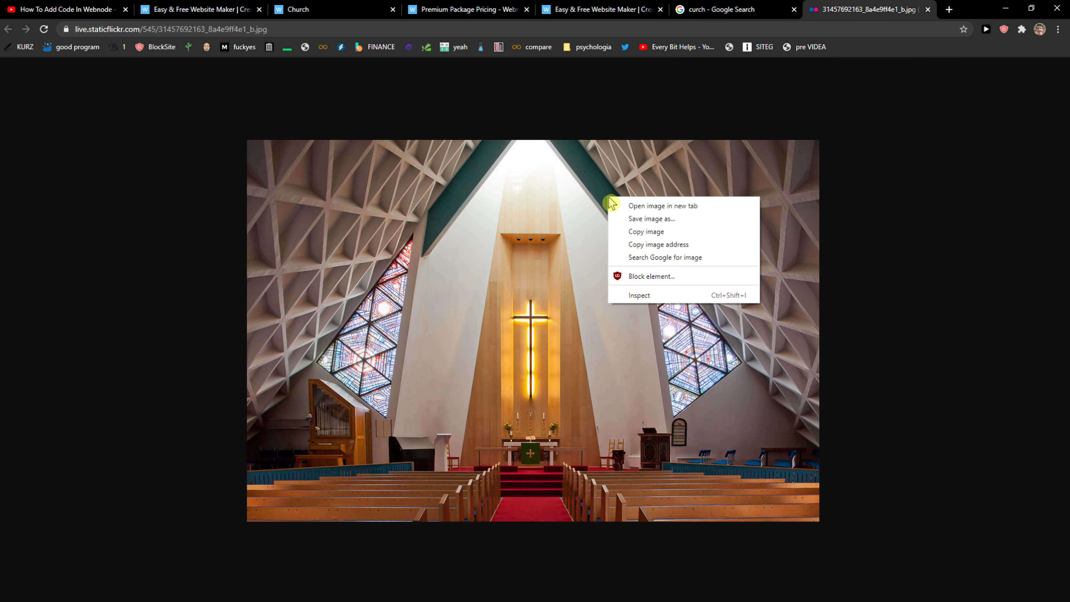
pyautogui.click(615, 217)
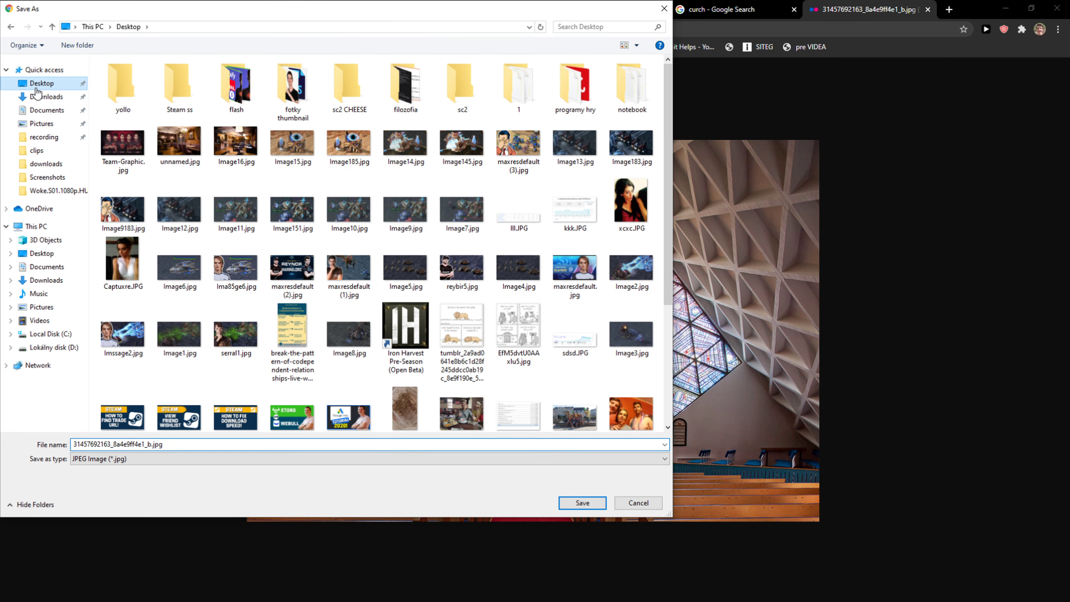
pyautogui.click(581, 503)
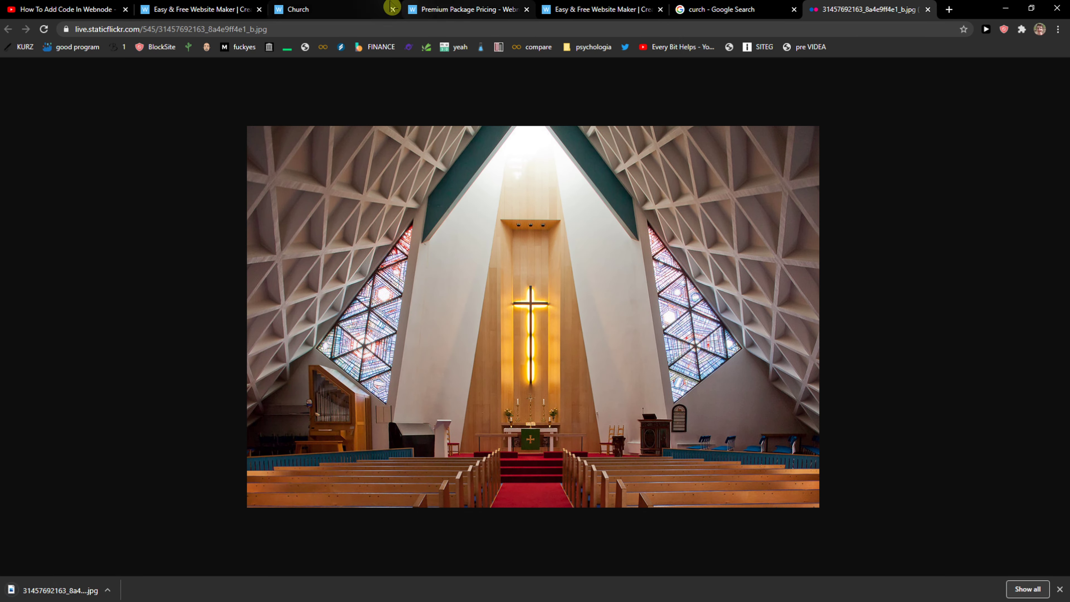
# Switch back to the Church website in the Webnode editor and open the settings of the home page's hero section.
pyautogui.click(371, 9)
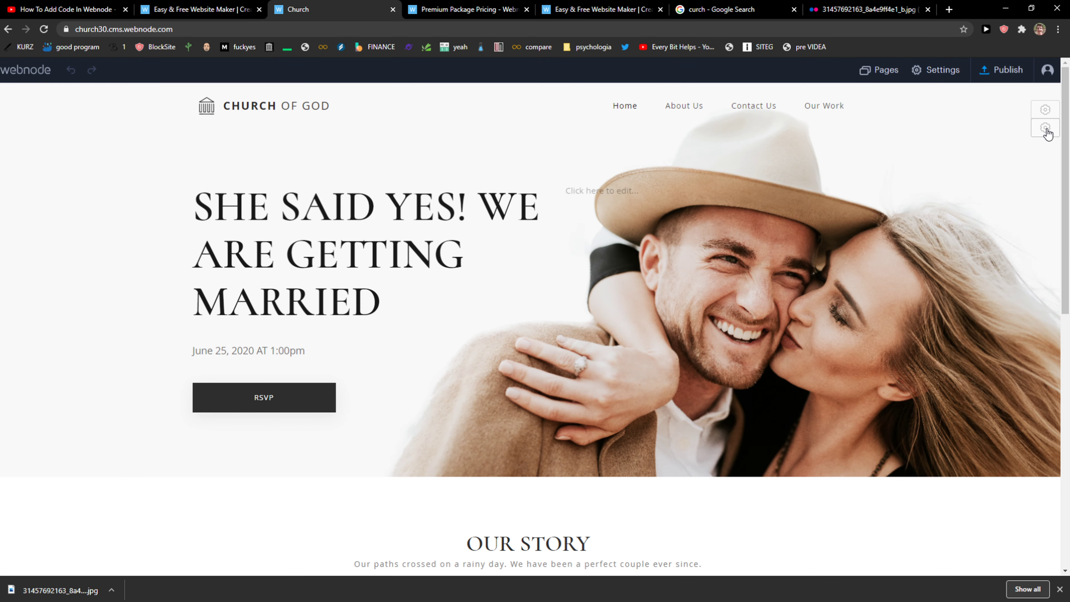
pyautogui.click(1046, 130)
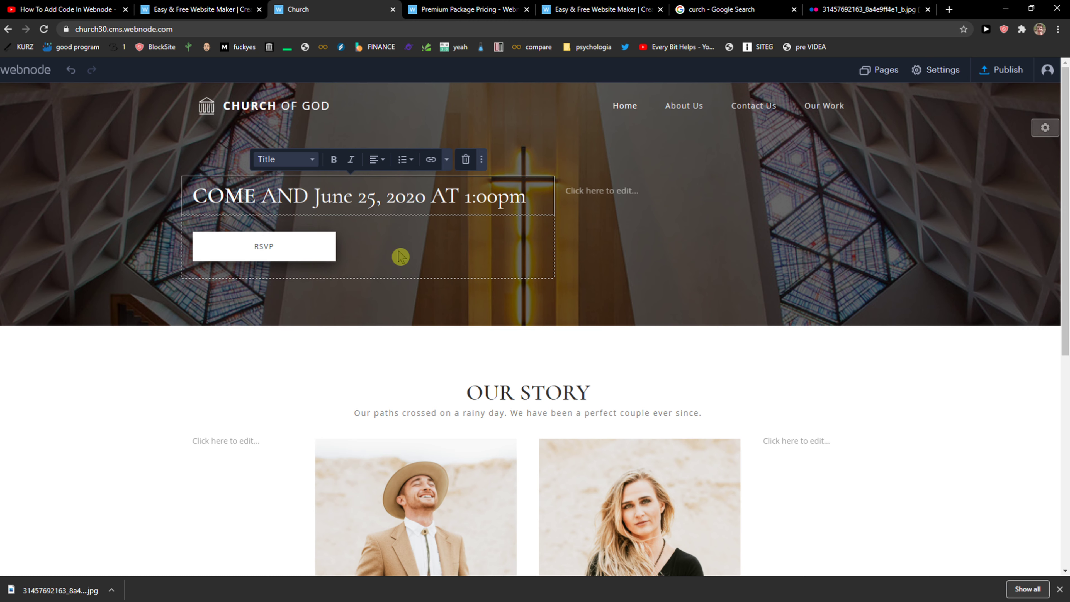
# Complete the hero title as "COME AND VISIT US" and delete the date and time text following it.
pyautogui.write('VISIT ')
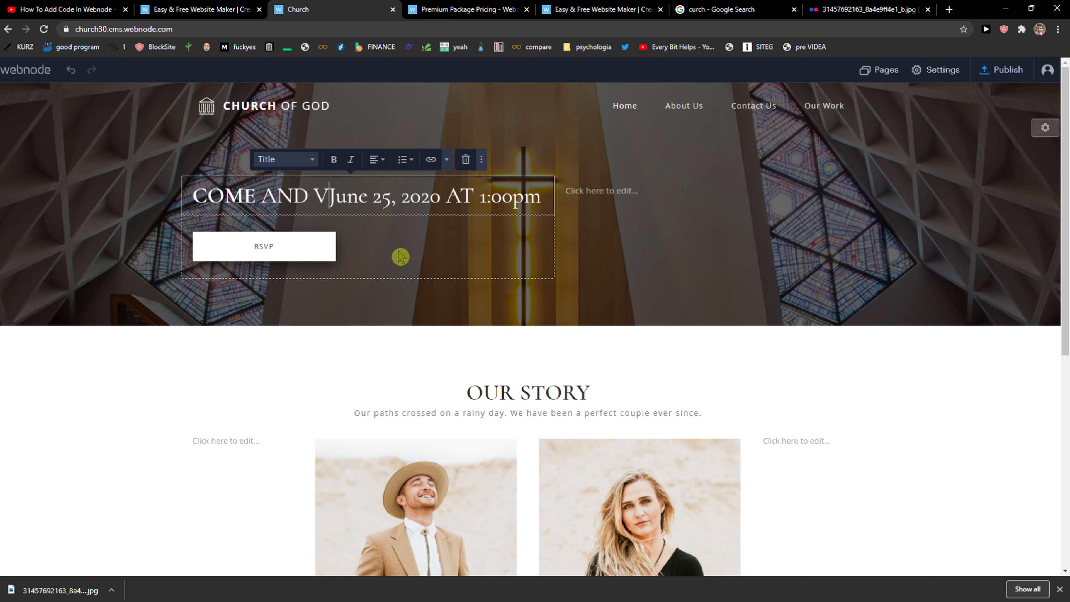
pyautogui.write('US')
pyautogui.press('Return')
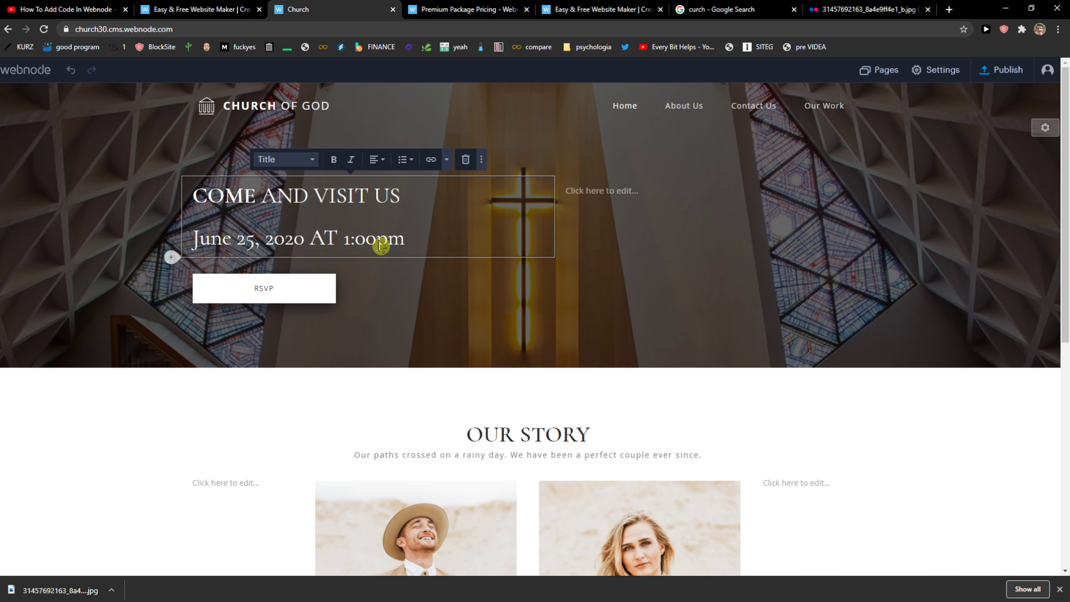
pyautogui.moveTo(403, 240); pyautogui.dragTo(200, 236)
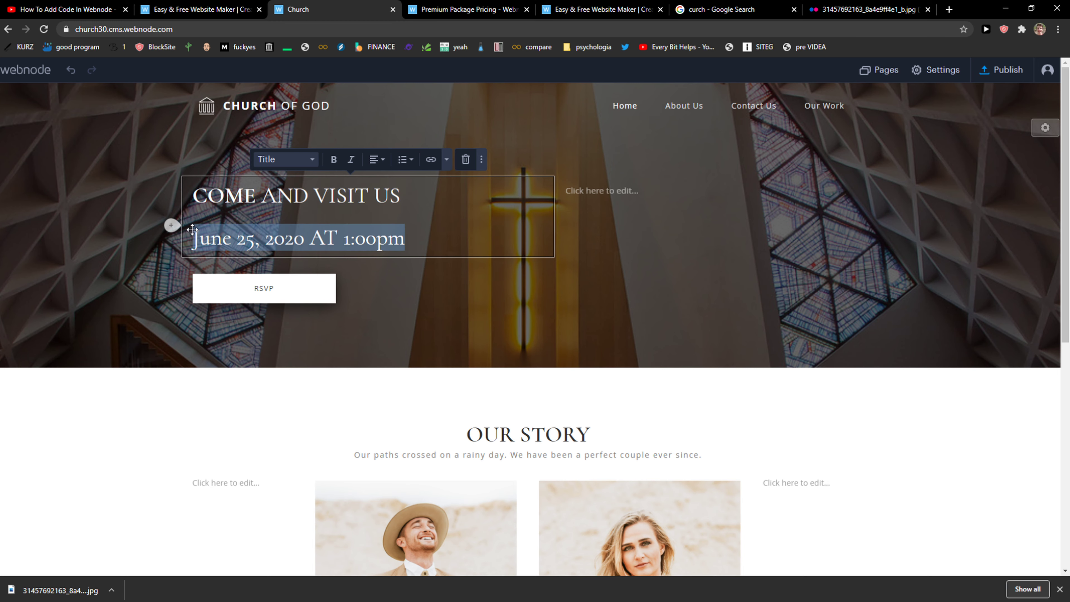
pyautogui.press('BackSpace')
# Add blank lines below and above the "COME AND VISIT US" title to space out the hero section.
pyautogui.press('Return')
pyautogui.press('Return')
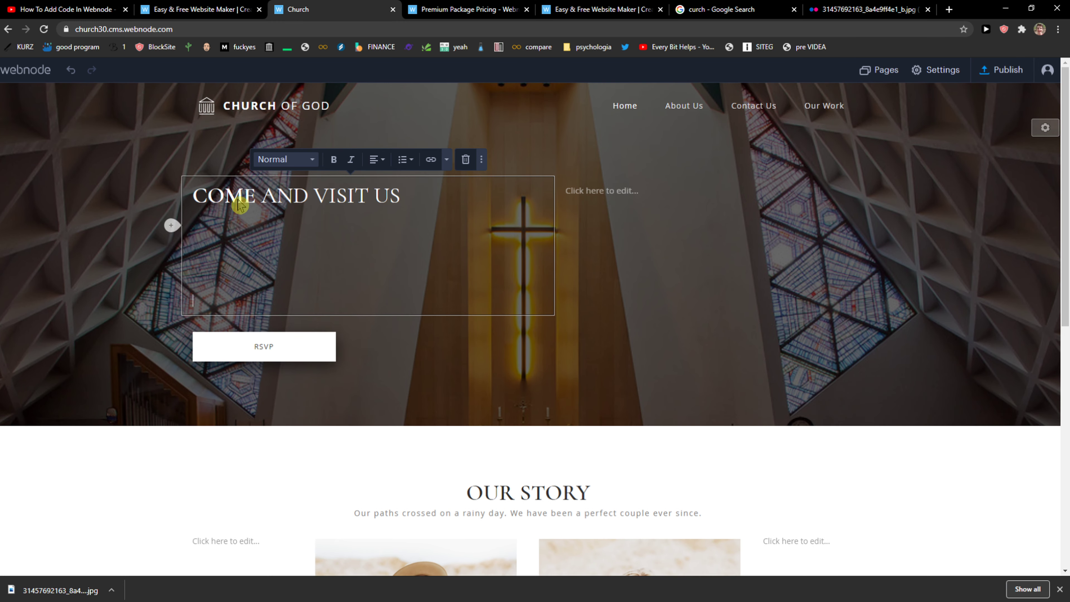
pyautogui.click(197, 194)
pyautogui.press('Return')
pyautogui.click(262, 239)
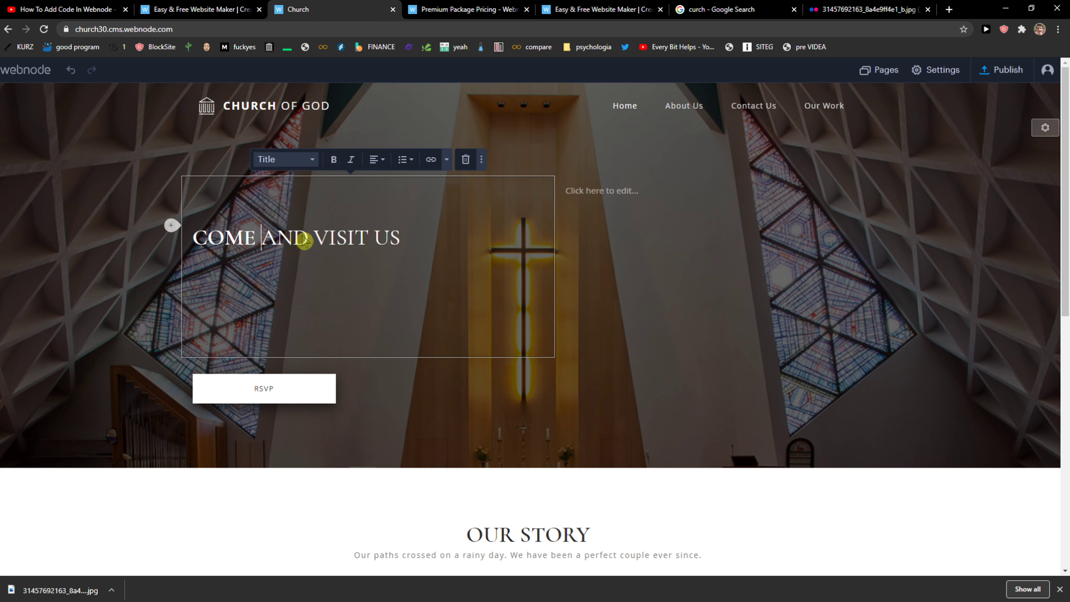
pyautogui.moveTo(399, 239); pyautogui.dragTo(208, 238)
pyautogui.click(272, 161)
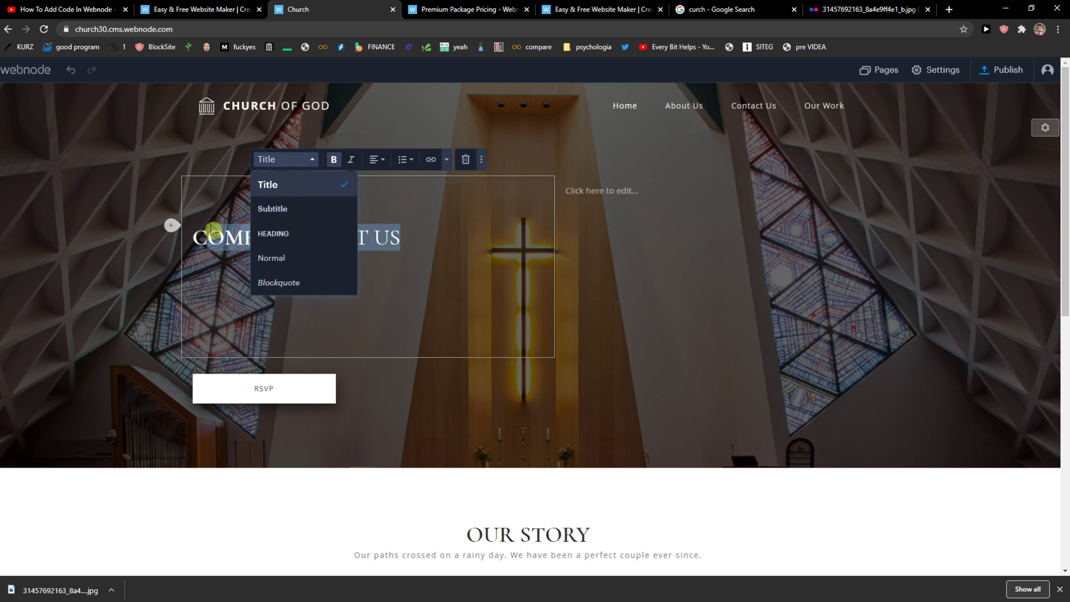
pyautogui.tripleClick(217, 242)
# Delete the RSVP button from the hero section and make the "COME AND VISIT US" title bold.
pyautogui.click(264, 389)
pyautogui.click(306, 358)
pyautogui.tripleClick(295, 238)
pyautogui.click(333, 165)
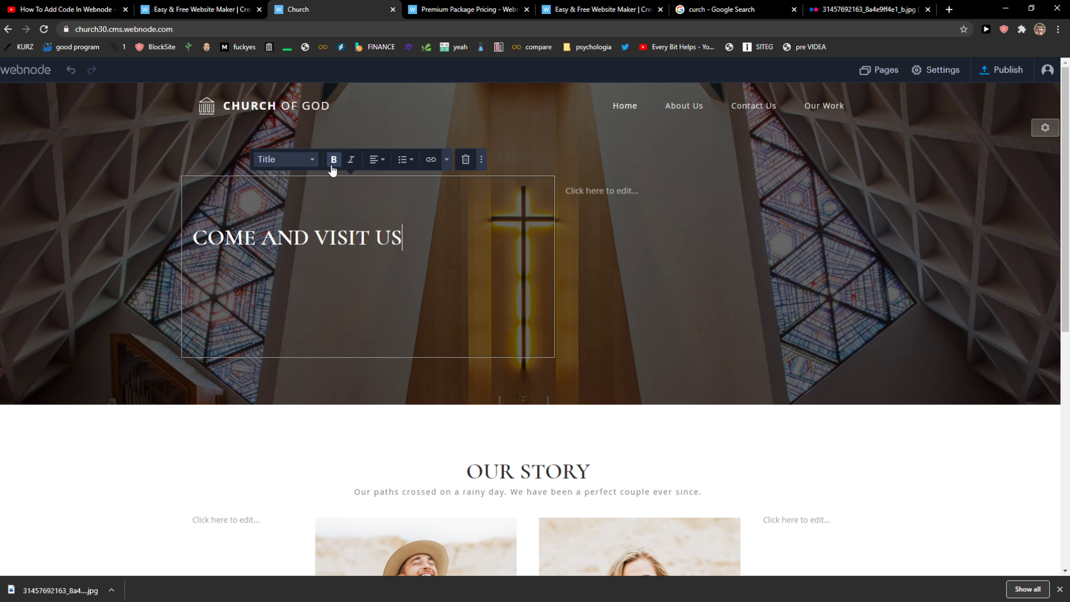
# Switch the "COME AND VISIT US" hero title to the Normal text style and then back to the Title style.
pyautogui.moveTo(411, 248); pyautogui.dragTo(198, 234)
pyautogui.click(264, 237)
pyautogui.tripleClick(264, 237)
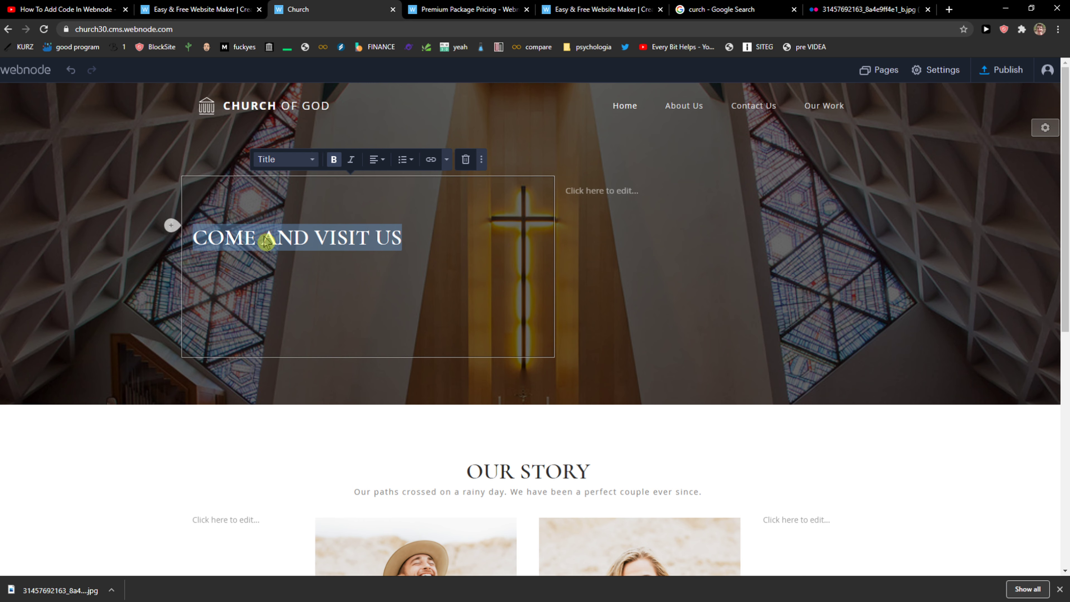
pyautogui.click(285, 163)
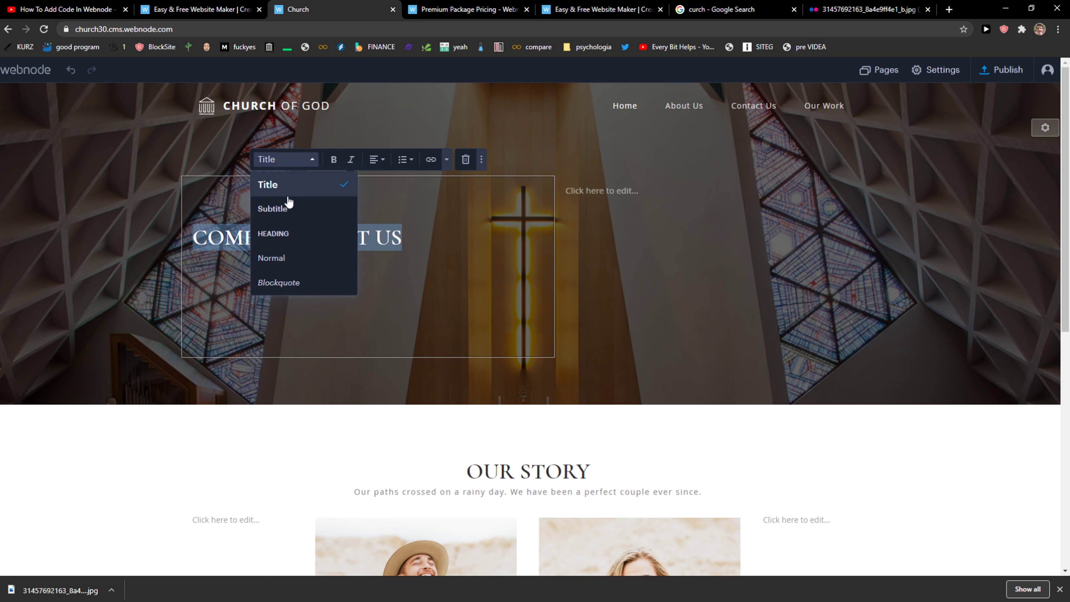
pyautogui.click(285, 270)
pyautogui.click(282, 161)
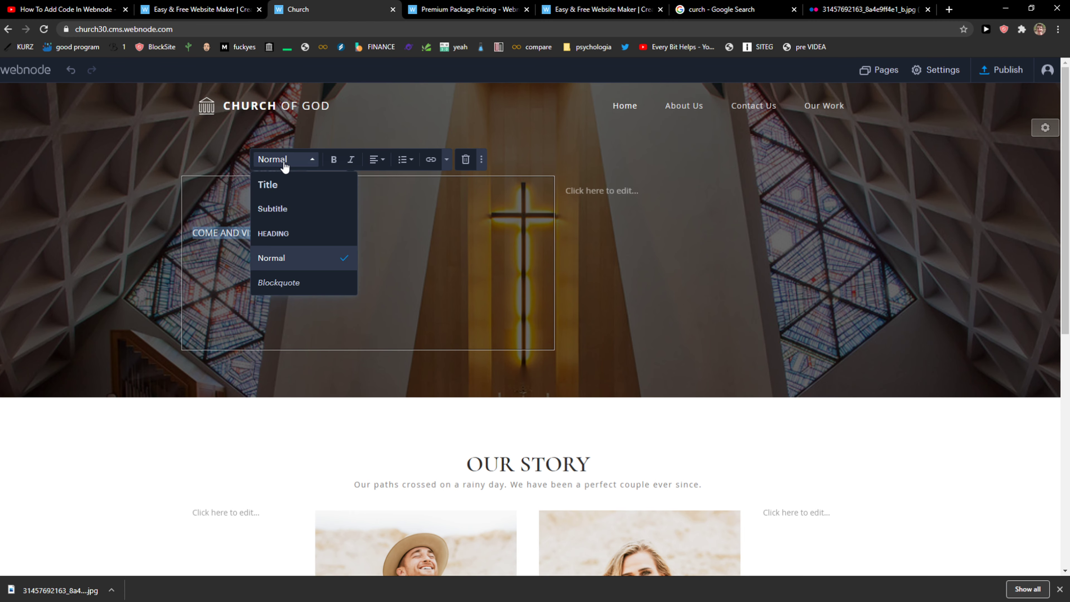
pyautogui.click(277, 181)
pyautogui.click(288, 234)
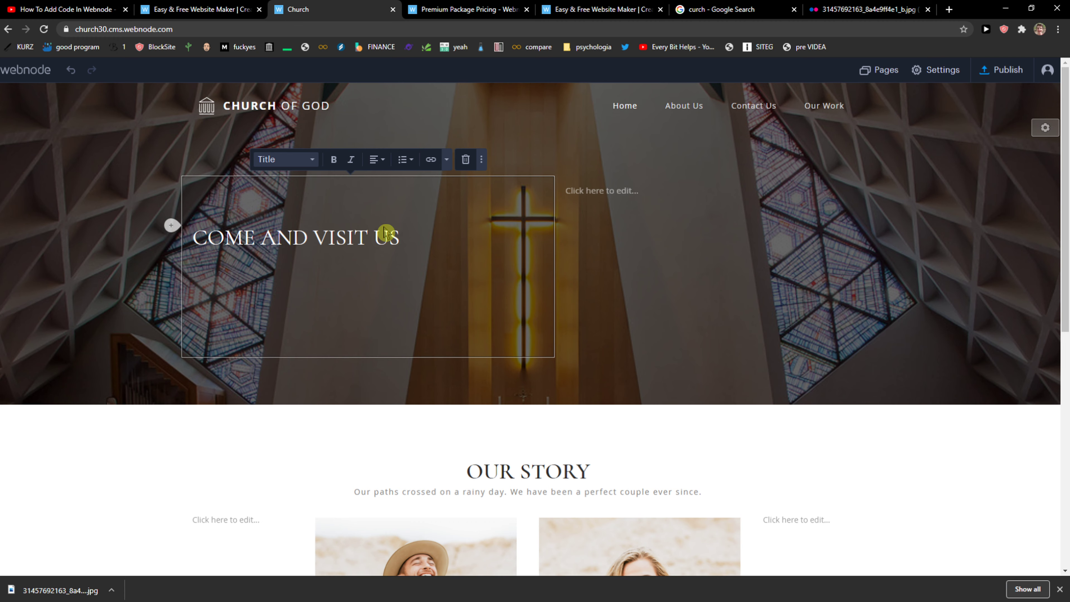
pyautogui.moveTo(410, 239); pyautogui.dragTo(196, 239)
pyautogui.hotkey('ctrl', '+')
pyautogui.hotkey('ctrl', '+')
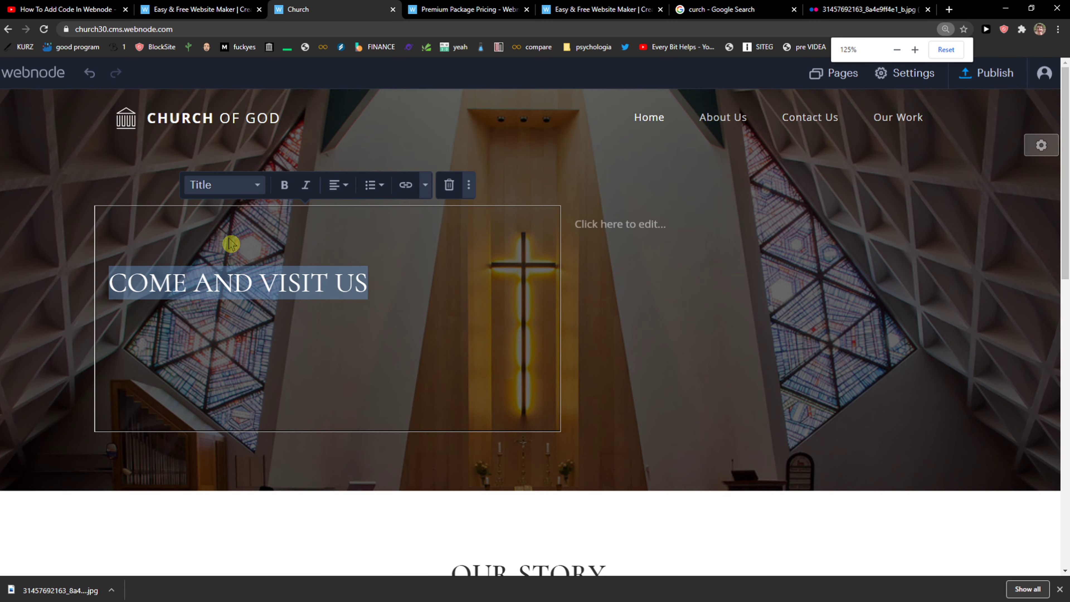
pyautogui.hotkey('ctrl', '-')
pyautogui.hotkey('ctrl', '-')
pyautogui.click(335, 237)
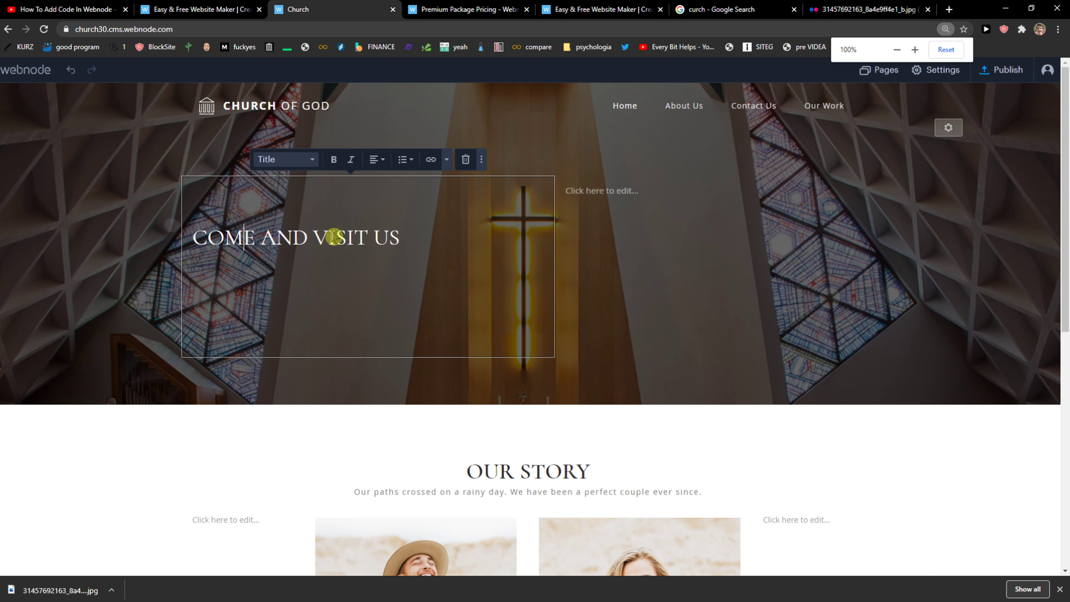
pyautogui.click(663, 238)
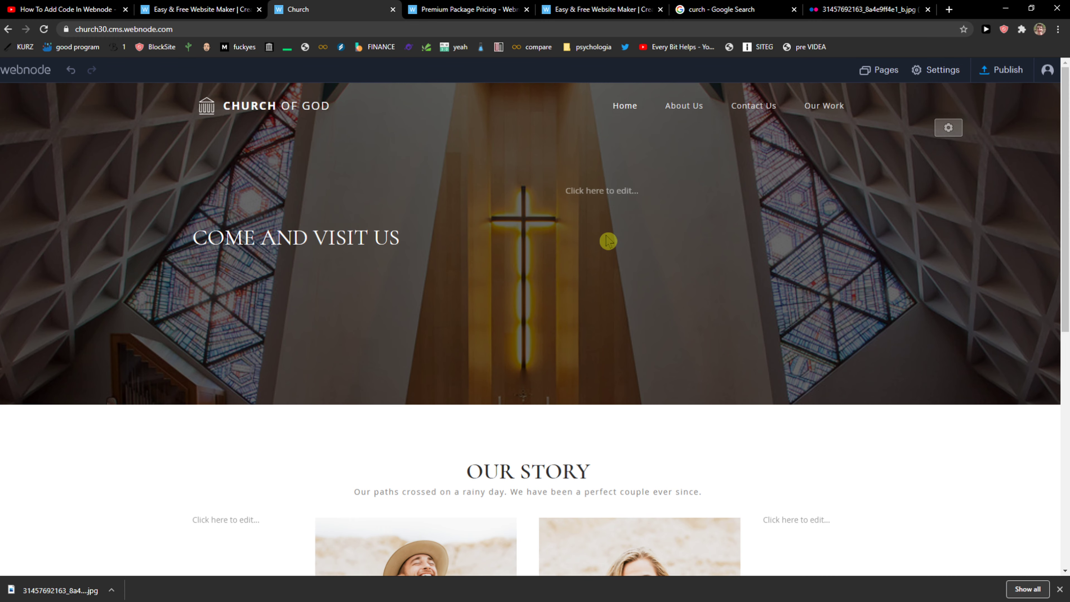
pyautogui.moveTo(560, 236)
pyautogui.mouseDown()
pyautogui.moveTo(425, 251)
pyautogui.moveTo(562, 239)
pyautogui.mouseUp()
pyautogui.scroll(-2, 582, 241)
pyautogui.scroll(3, 566, 253)
pyautogui.scroll(-7, 614, 244)
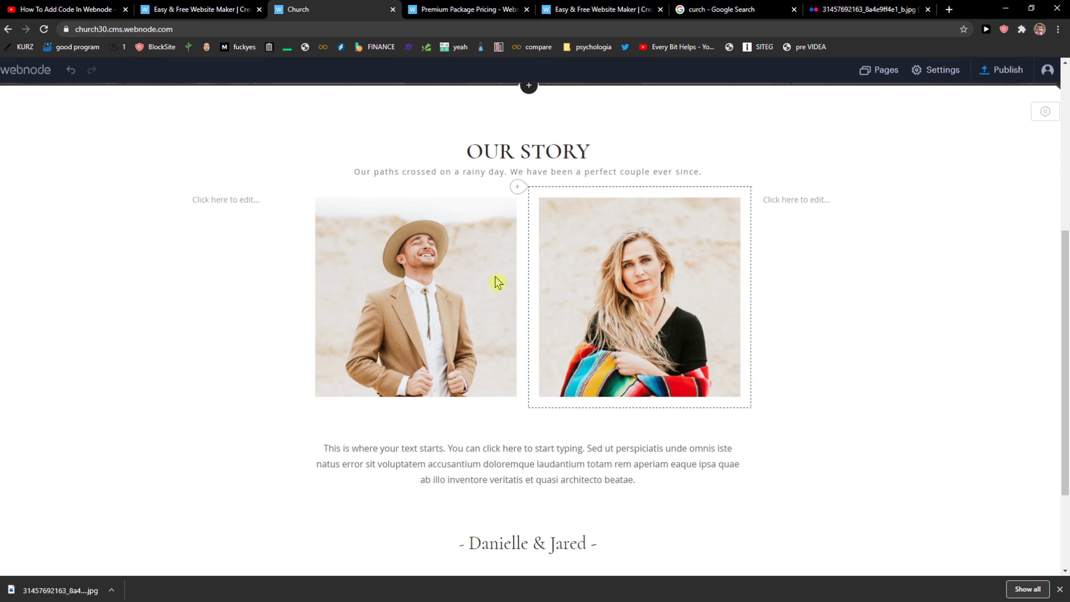
pyautogui.scroll(6, 519, 210)
# Replace the "OUR STORY" heading with "WHEN WE ARE OPENED" and delete the subtitle text about the couple.
pyautogui.scroll(-4, 578, 195)
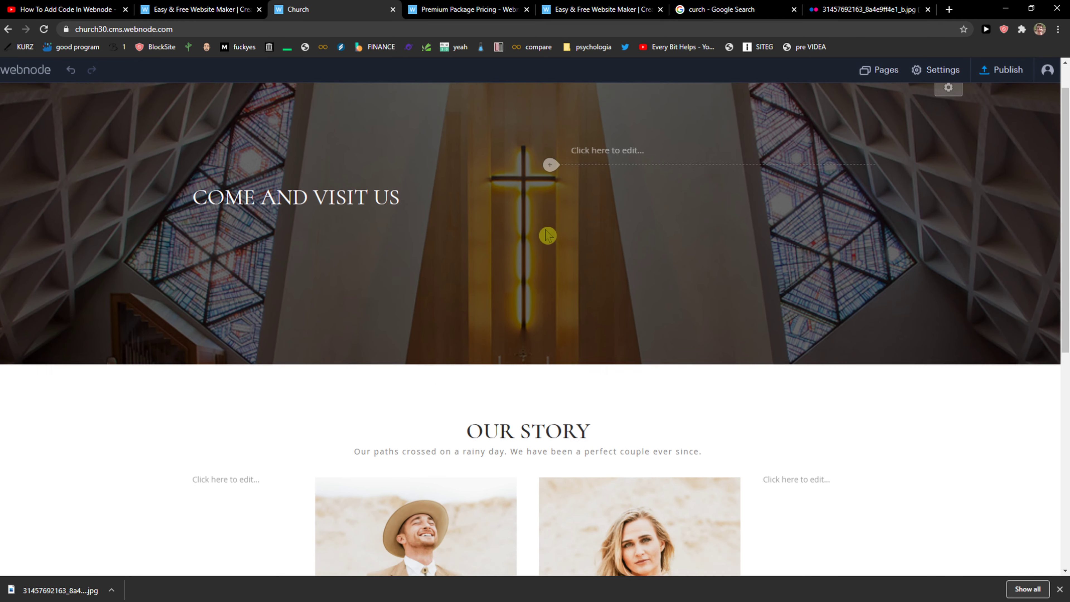
pyautogui.click(498, 255)
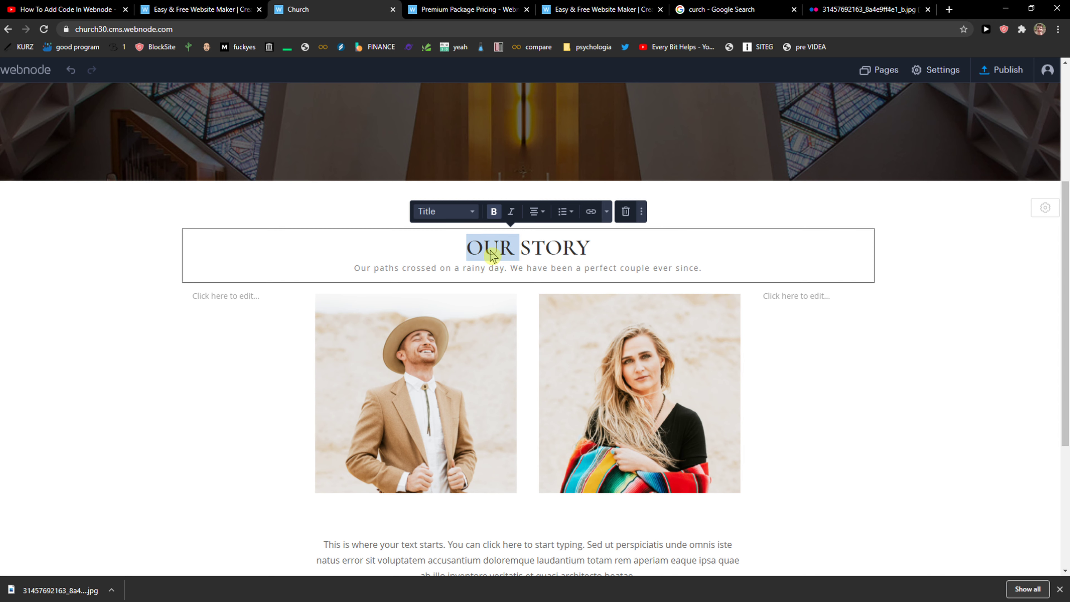
pyautogui.tripleClick(492, 255)
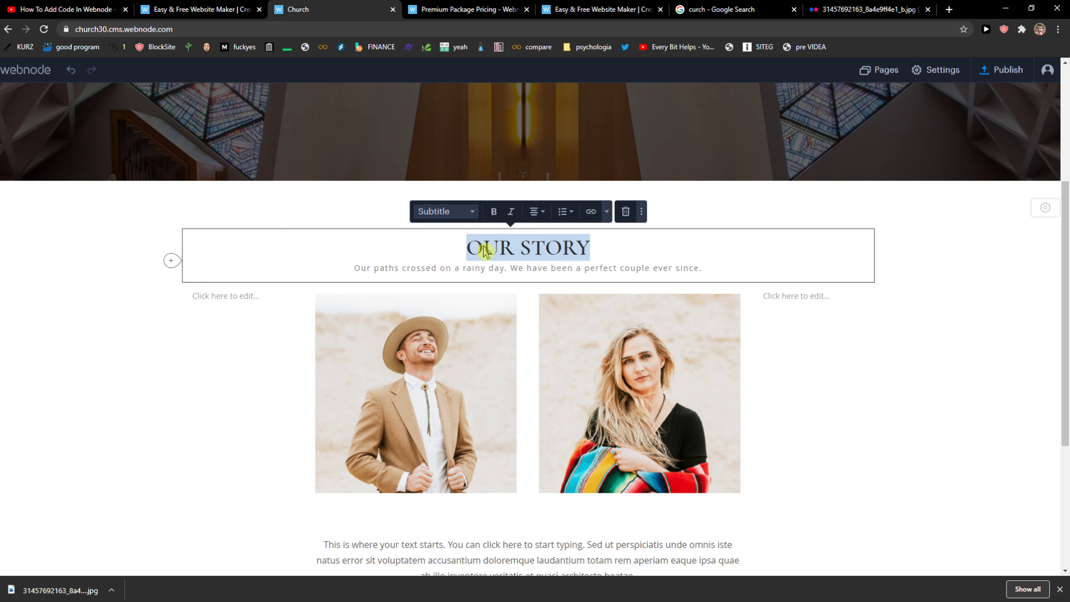
pyautogui.write('Wg')
pyautogui.press('BackSpace')
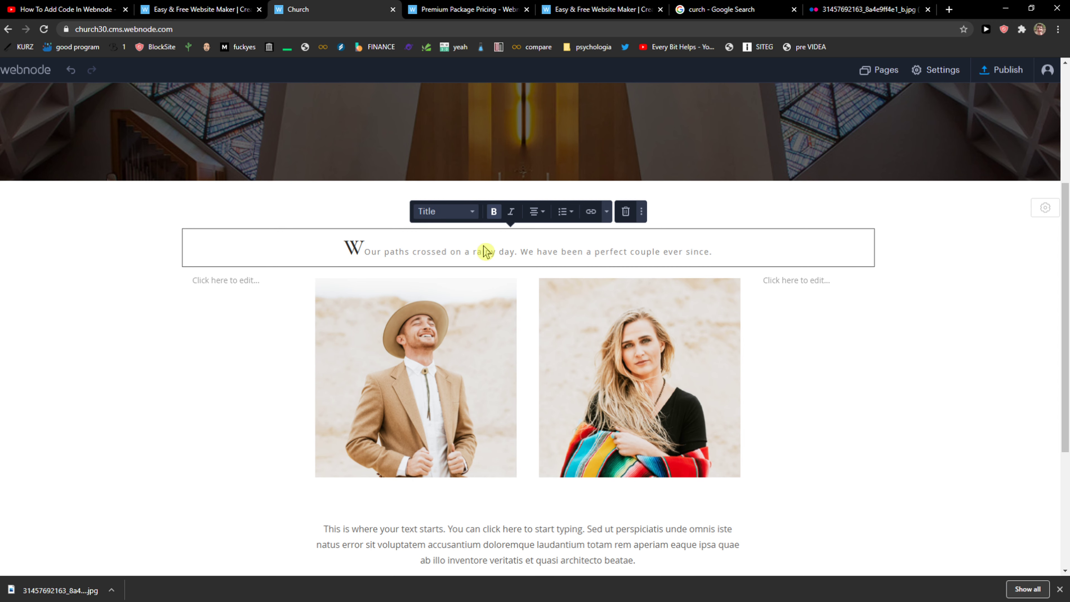
pyautogui.write('HEN WE ARE O')
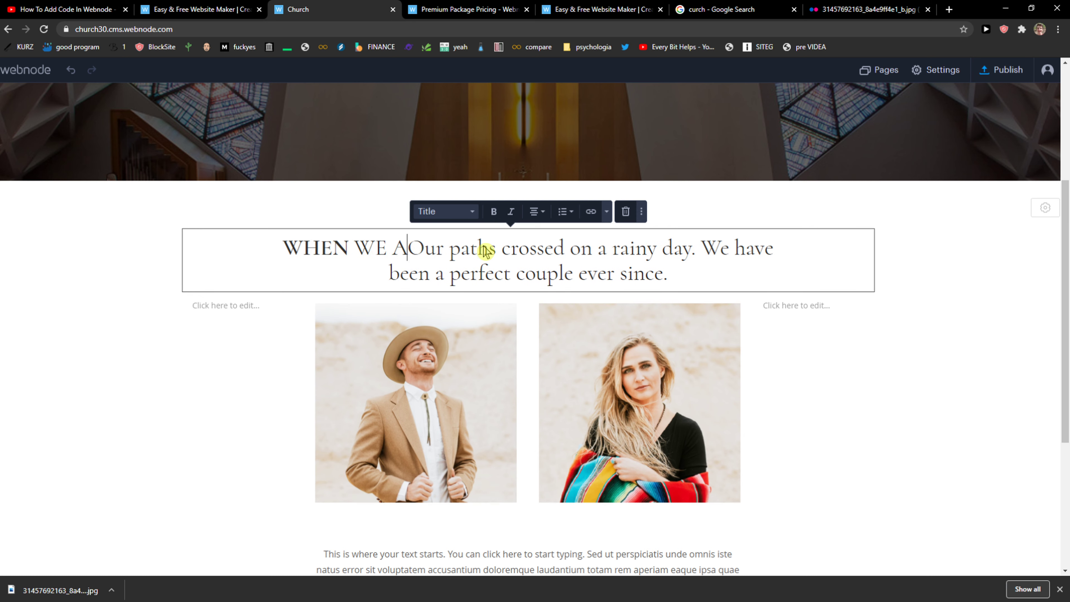
pyautogui.write('PENED')
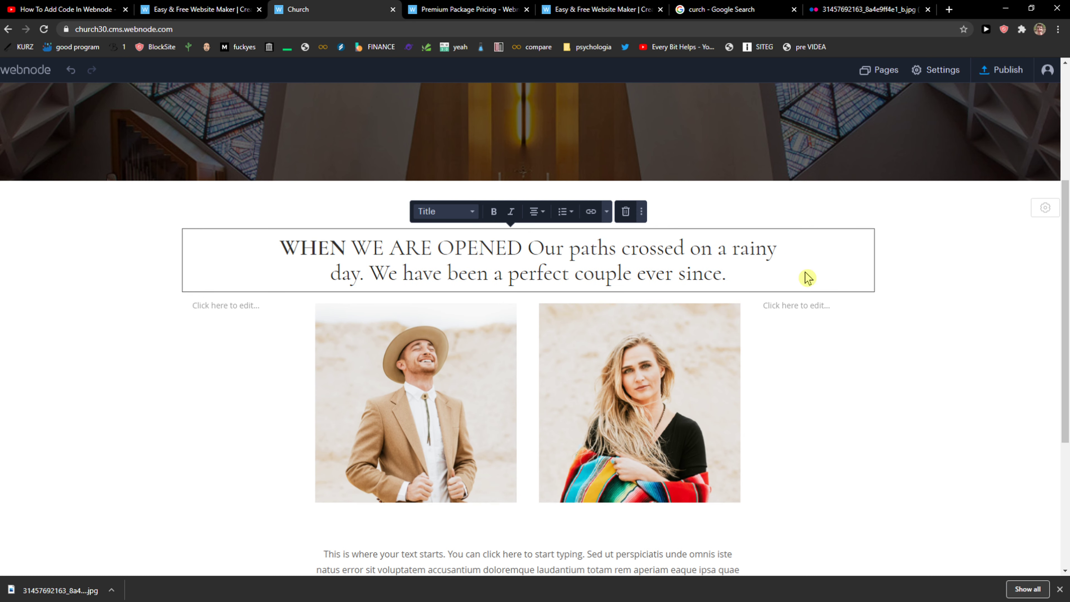
pyautogui.moveTo(746, 281); pyautogui.dragTo(530, 248)
pyautogui.press('BackSpace')
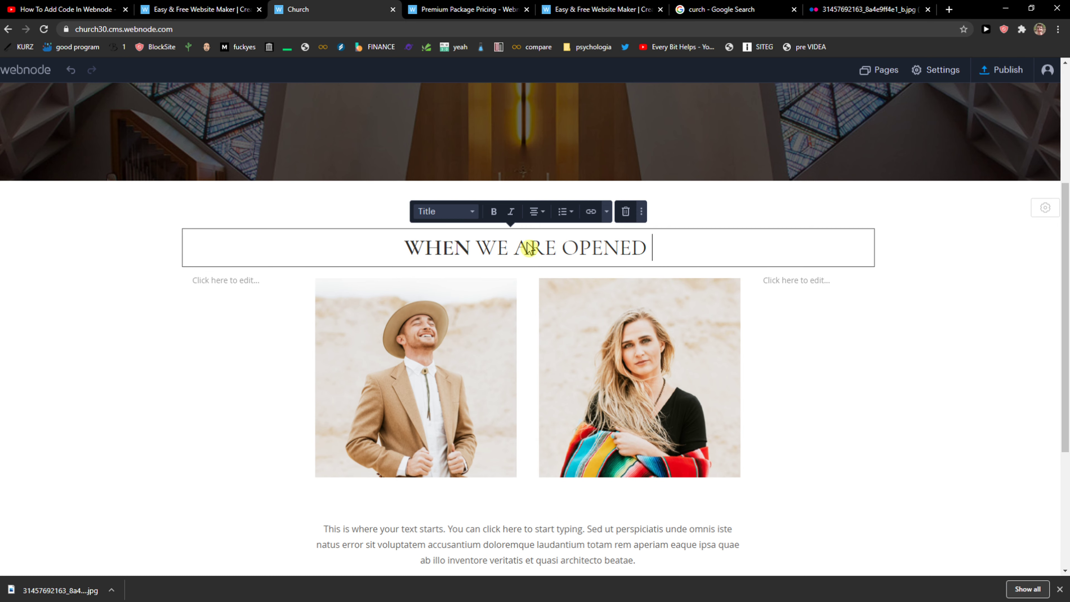
# Delete the photo of the man and the photo of the woman from the section below the hero.
pyautogui.click(486, 330)
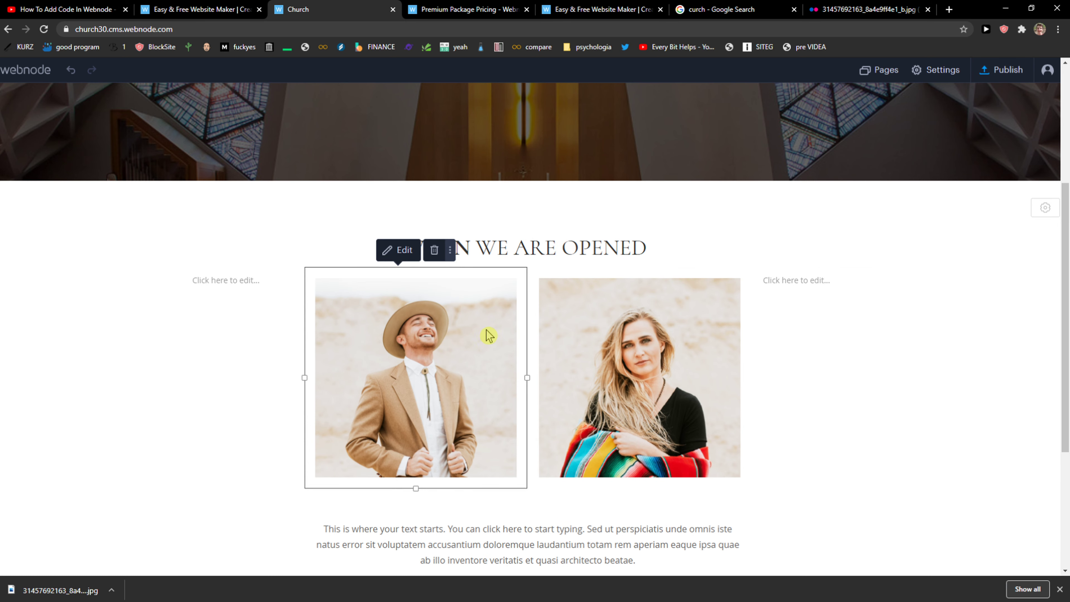
pyautogui.click(438, 252)
pyautogui.click(434, 245)
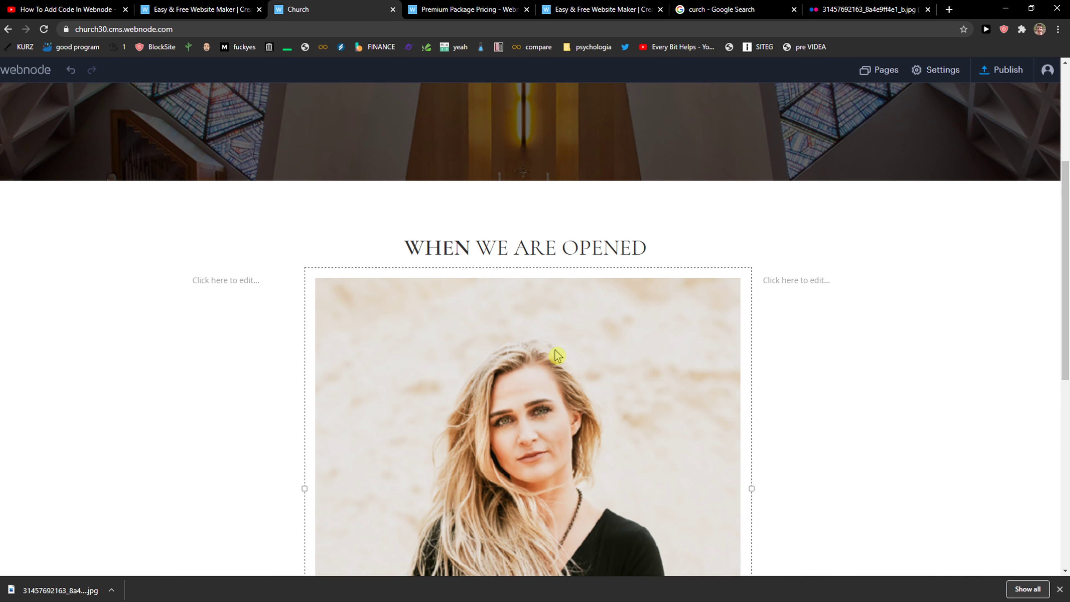
pyautogui.click(546, 250)
pyautogui.click(542, 242)
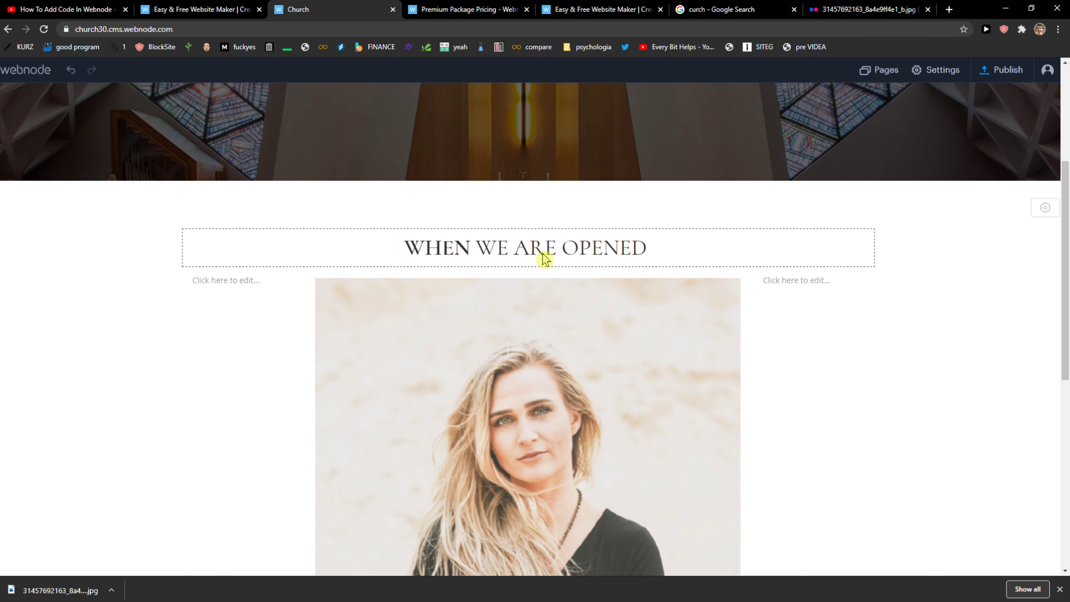
# Look through the content elements that can be added around the text block and the section types available below it.
pyautogui.click(416, 350)
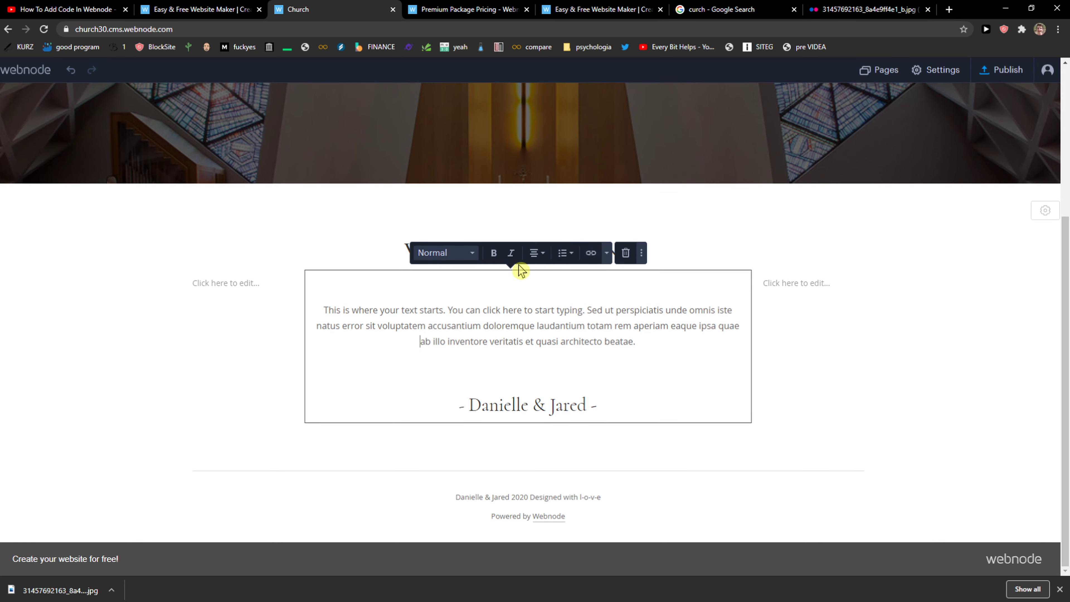
pyautogui.click(156, 253)
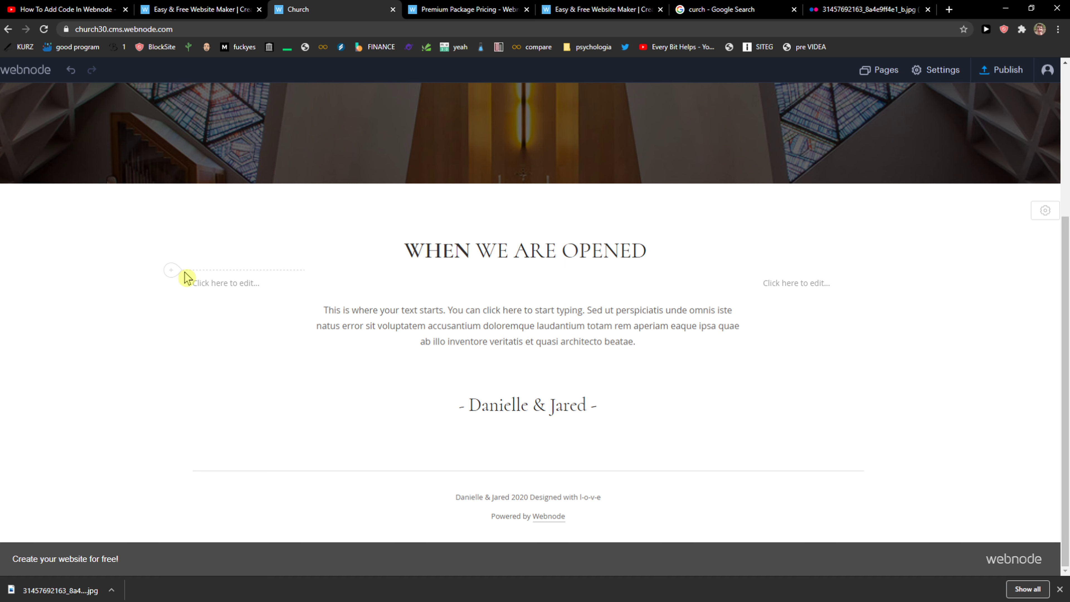
pyautogui.click(171, 270)
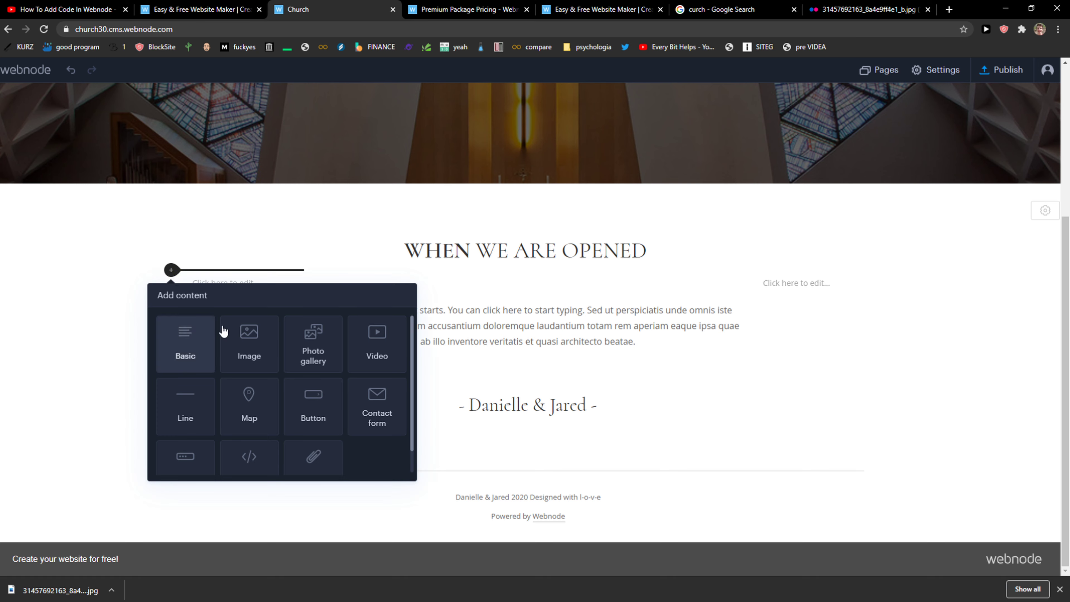
pyautogui.scroll(-1, 248, 364)
pyautogui.scroll(-1, 249, 367)
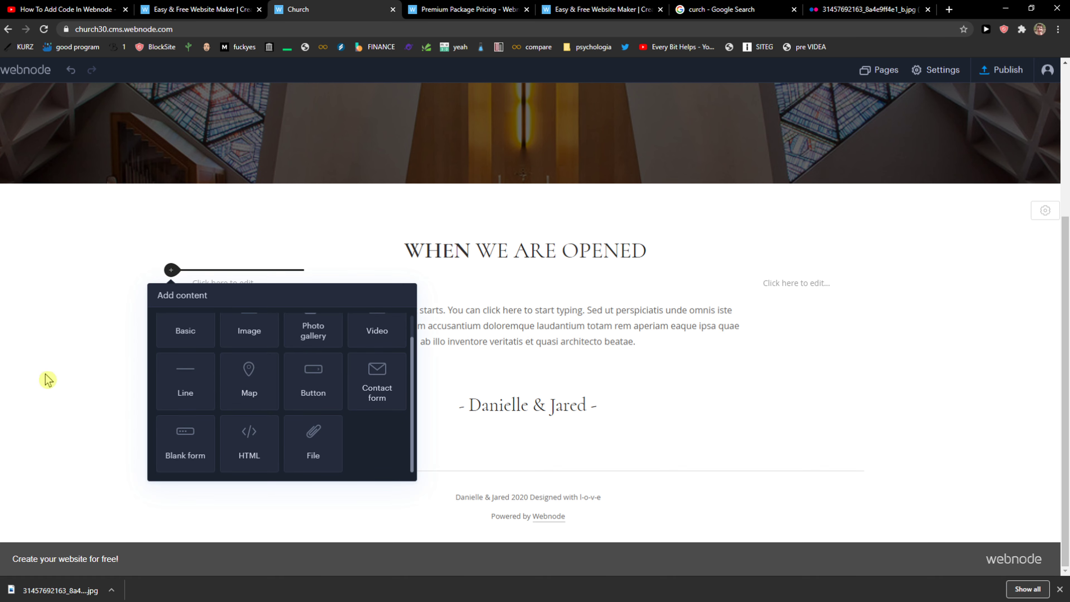
pyautogui.click(143, 393)
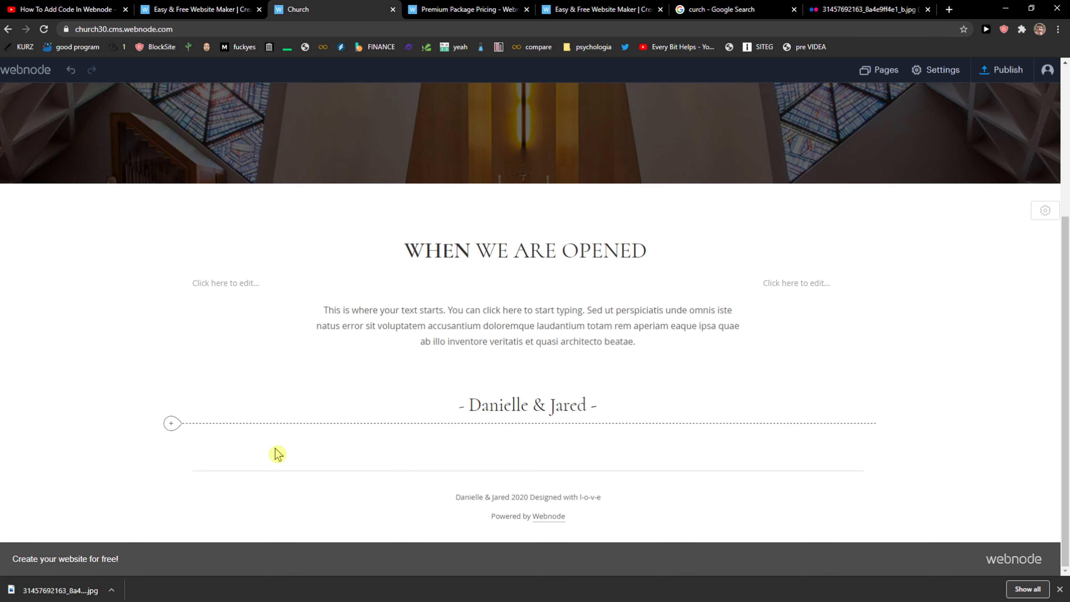
pyautogui.click(171, 424)
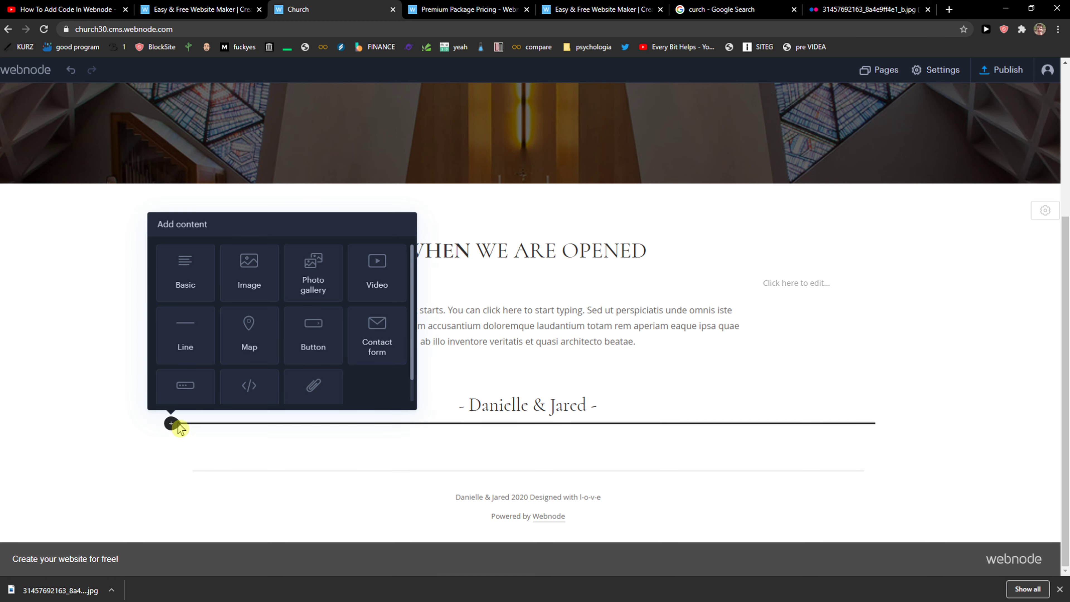
pyautogui.click(303, 452)
pyautogui.click(529, 472)
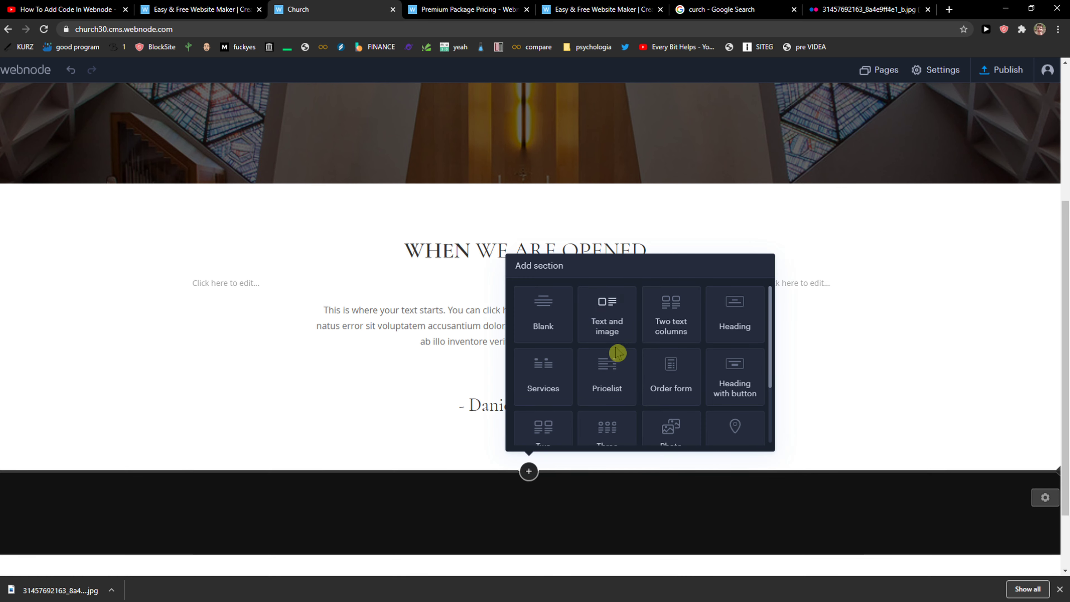
pyautogui.scroll(-1, 615, 371)
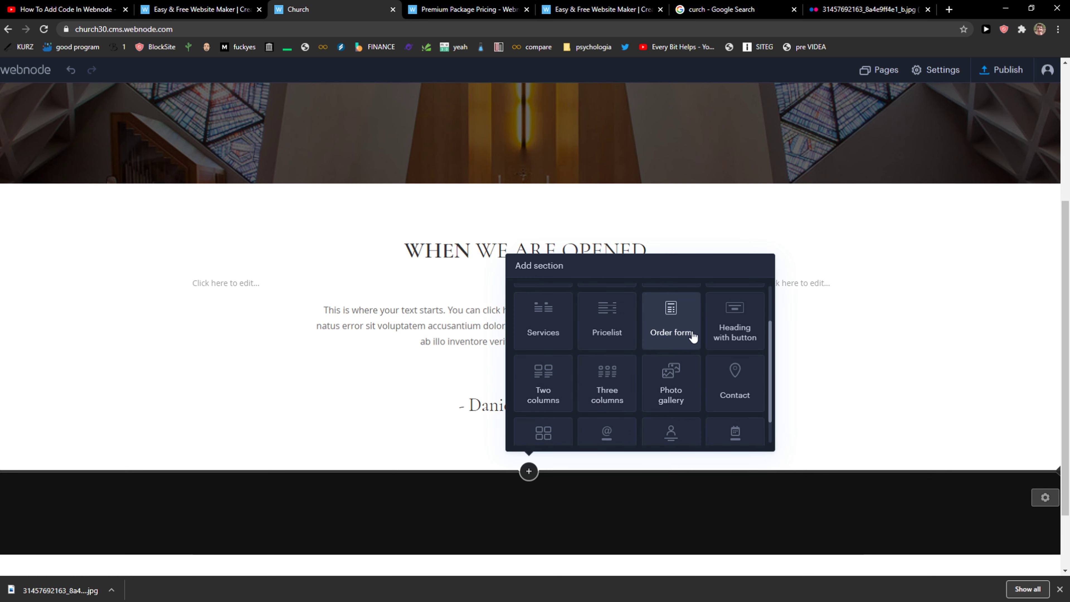
pyautogui.scroll(-1, 733, 379)
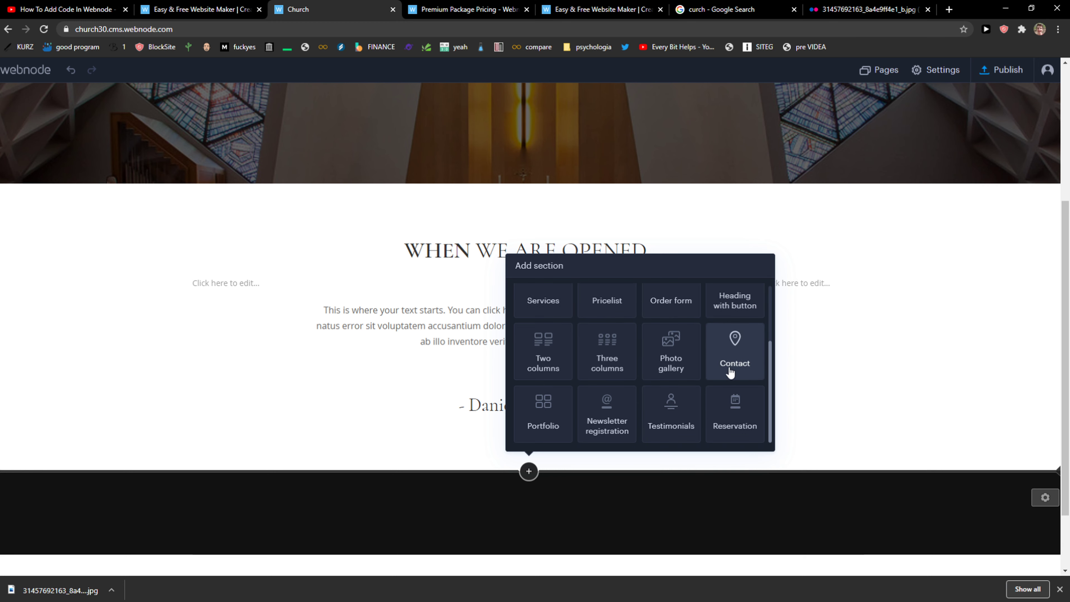
pyautogui.scroll(2, 605, 369)
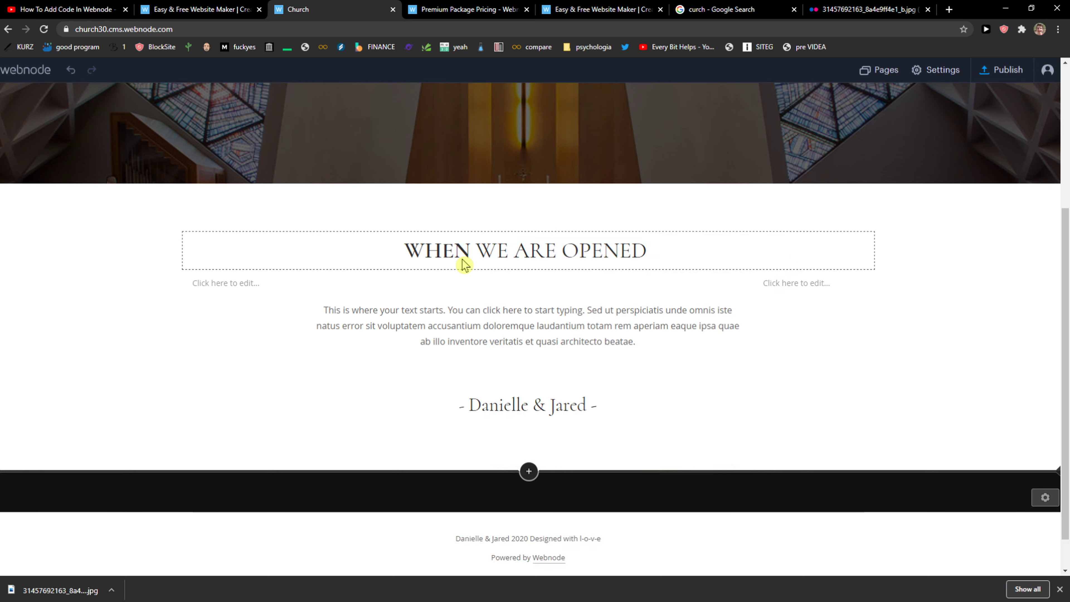
# Replace the "WHEN WE ARE OPENED" heading with "WHERE YOU CAN FIND US".
pyautogui.click(470, 260)
pyautogui.tripleClick(470, 259)
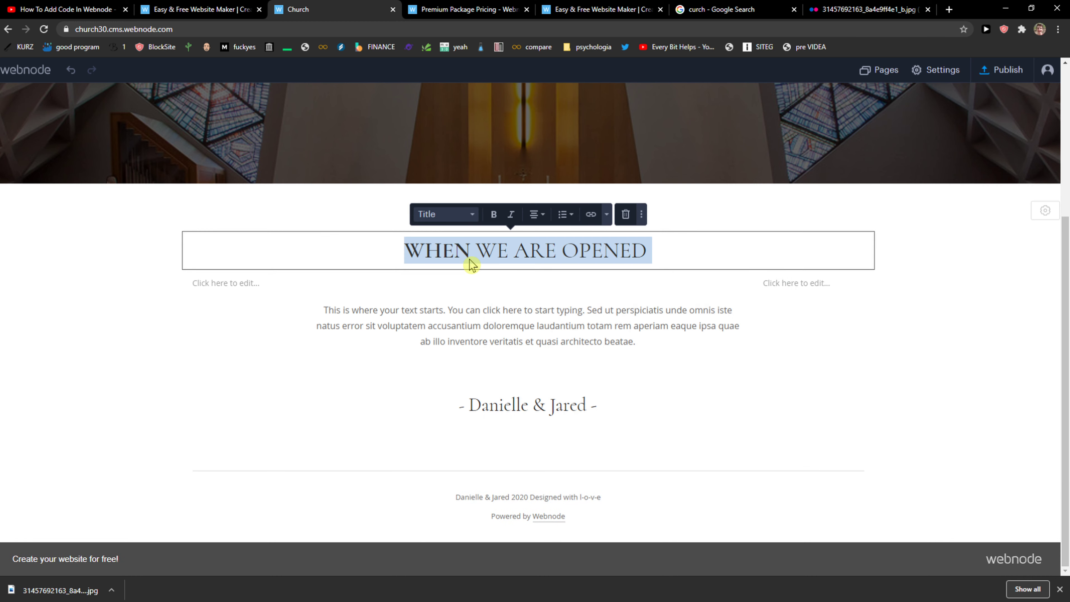
pyautogui.write('WHERE')
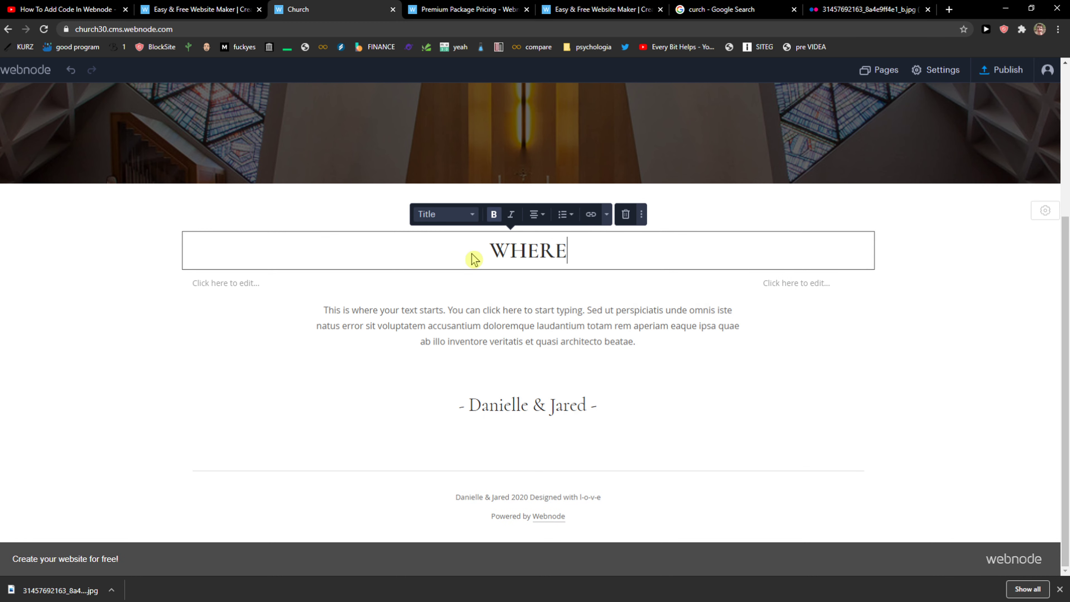
pyautogui.write(' YOU CAN FIND US')
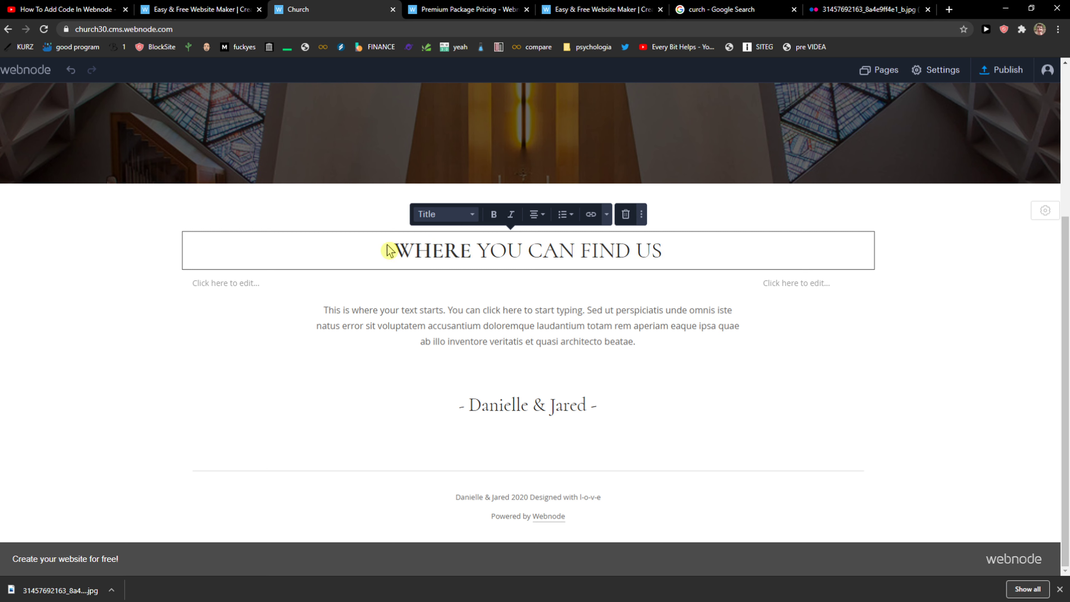
# Delete the placeholder text block with the couple's signature beneath the "WHERE YOU CAN FIND US" heading.
pyautogui.click(448, 316)
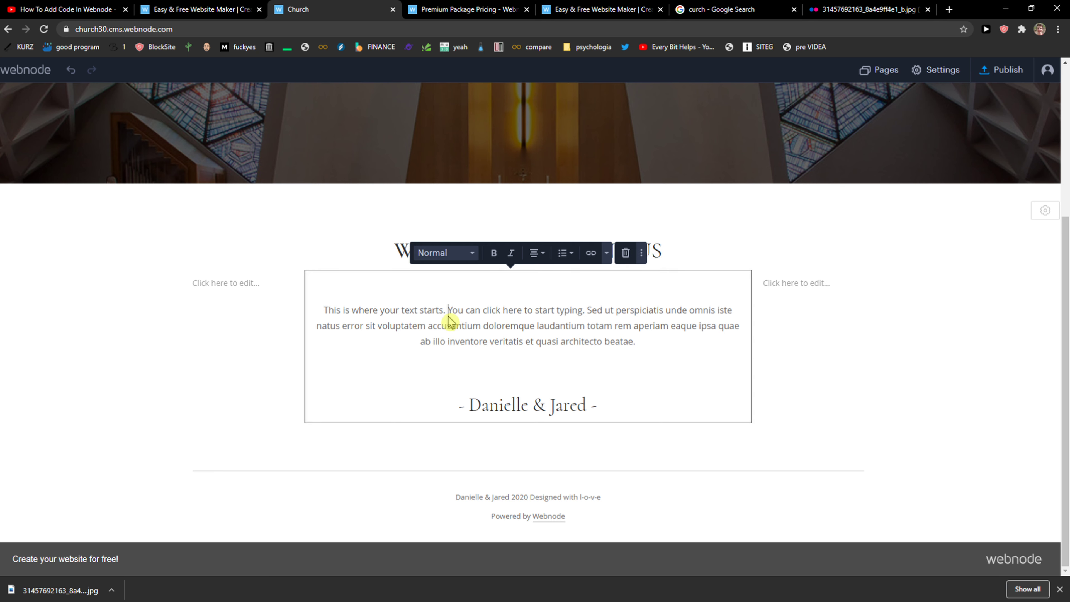
pyautogui.press('Delete')
pyautogui.click(626, 253)
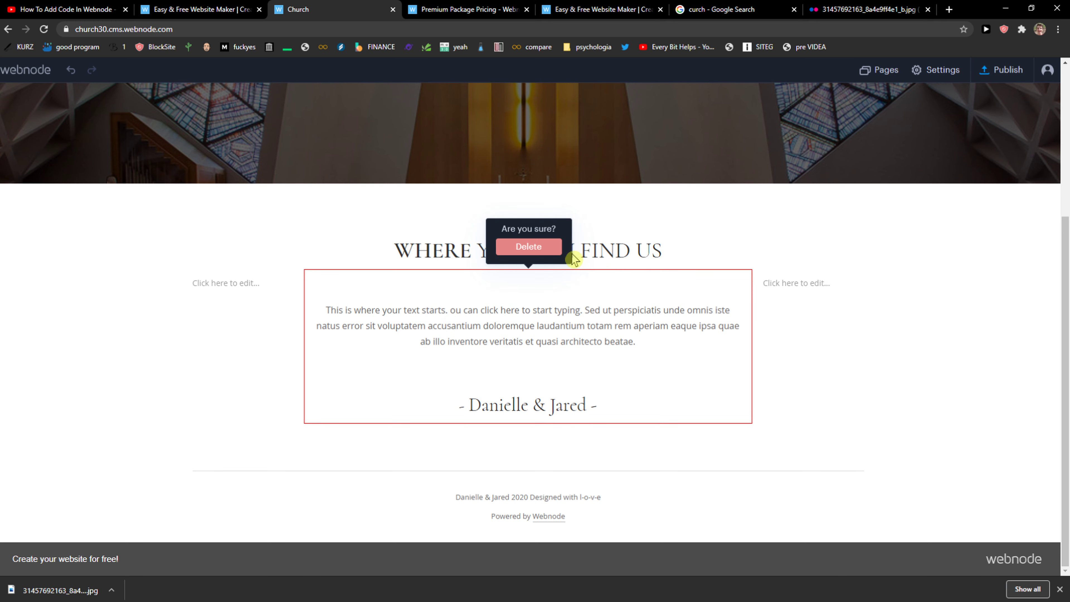
pyautogui.click(550, 298)
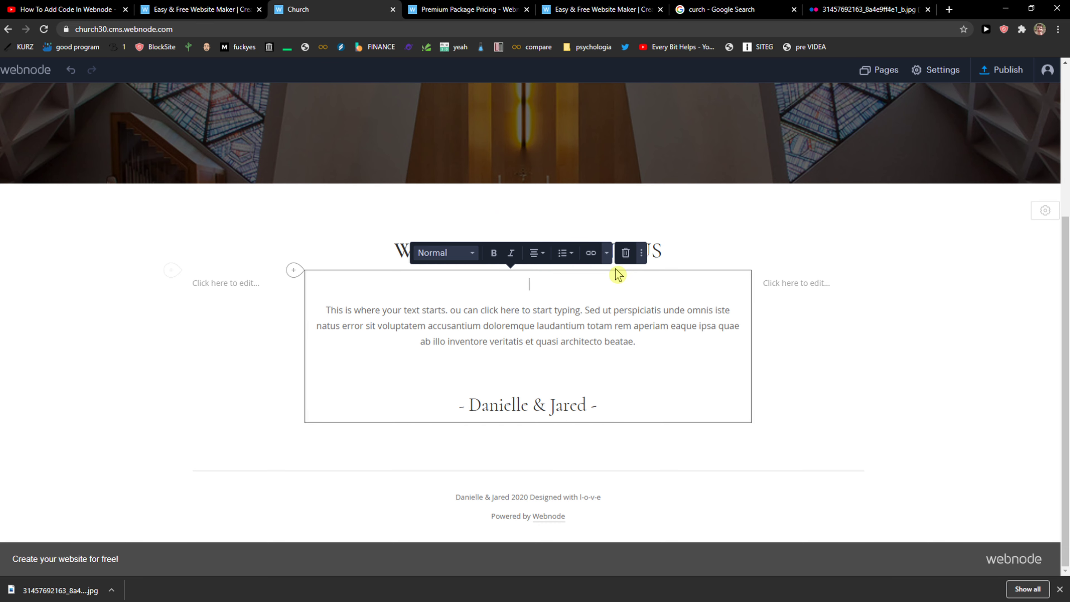
pyautogui.click(626, 252)
pyautogui.click(531, 246)
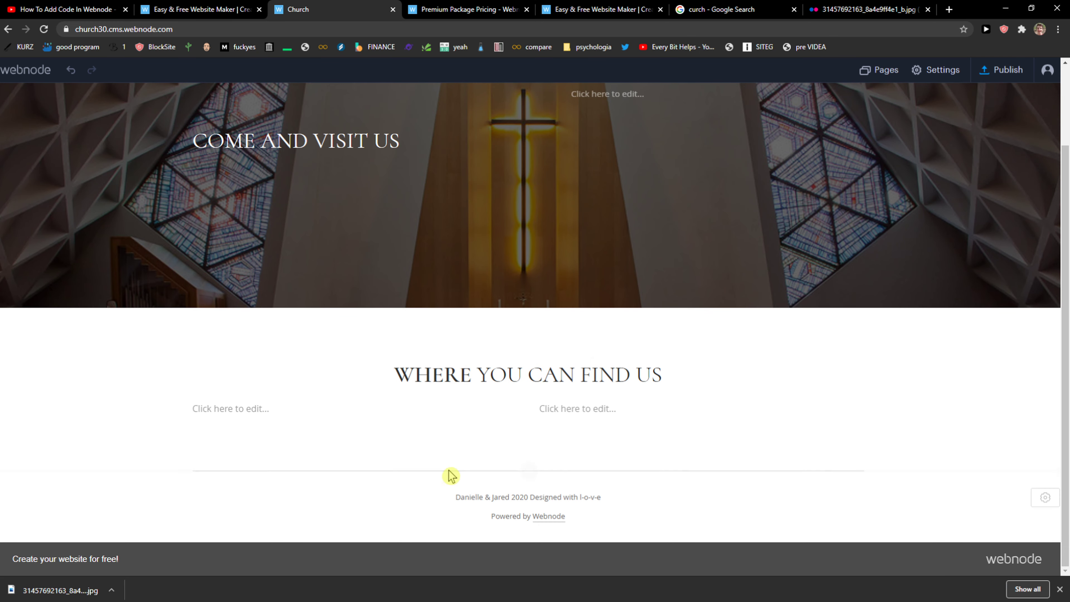
# Look through the section types that can be added below the "WHERE YOU CAN FIND US" section.
pyautogui.scroll(-1, 524, 474)
pyautogui.click(523, 388)
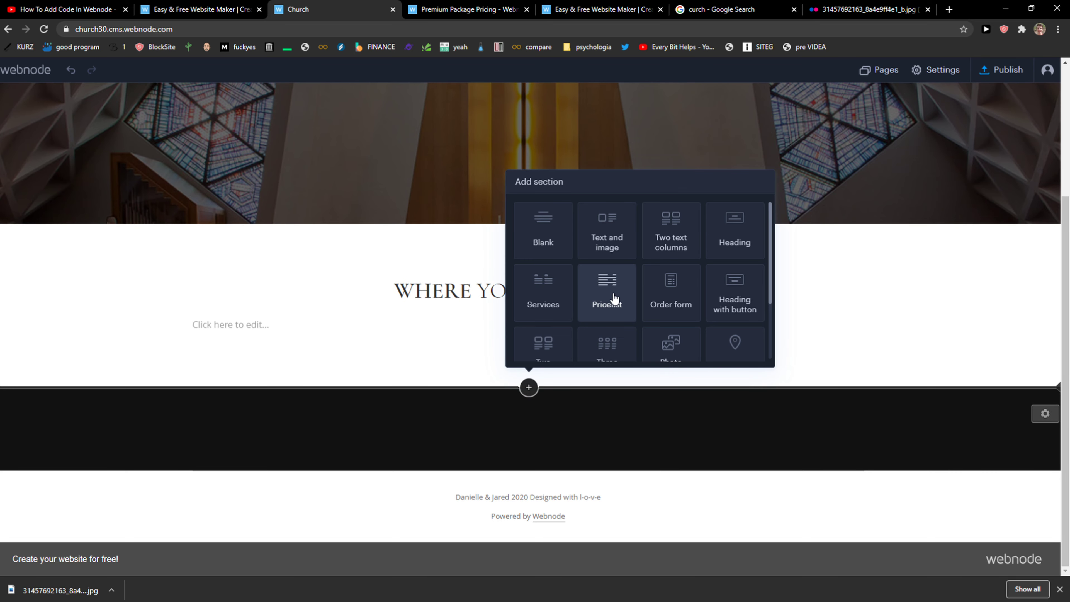
pyautogui.scroll(-2, 650, 303)
pyautogui.scroll(2, 616, 321)
pyautogui.scroll(-2, 608, 312)
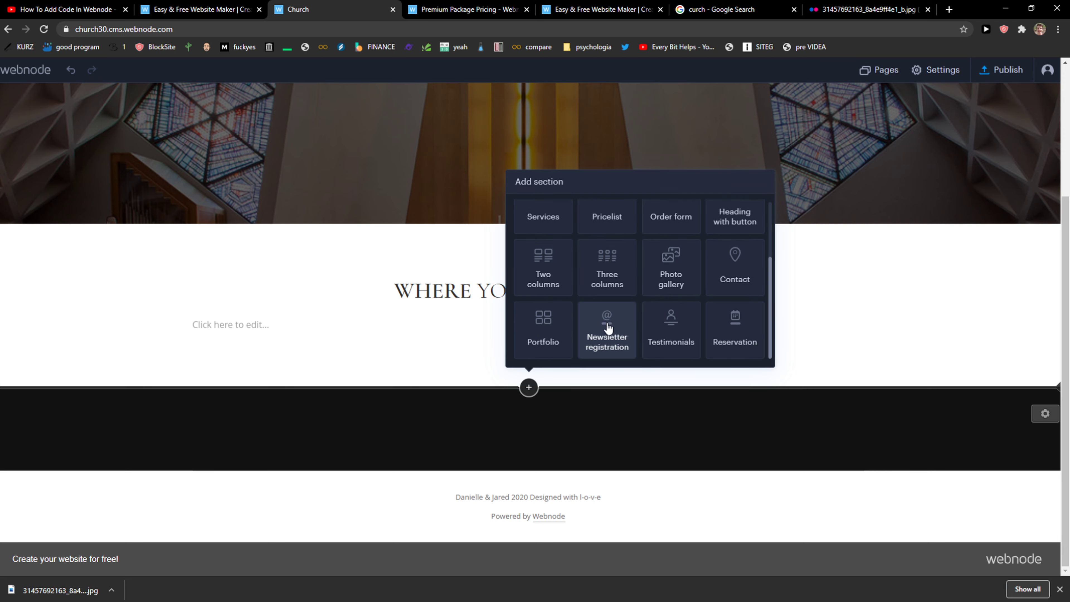
pyautogui.click(361, 376)
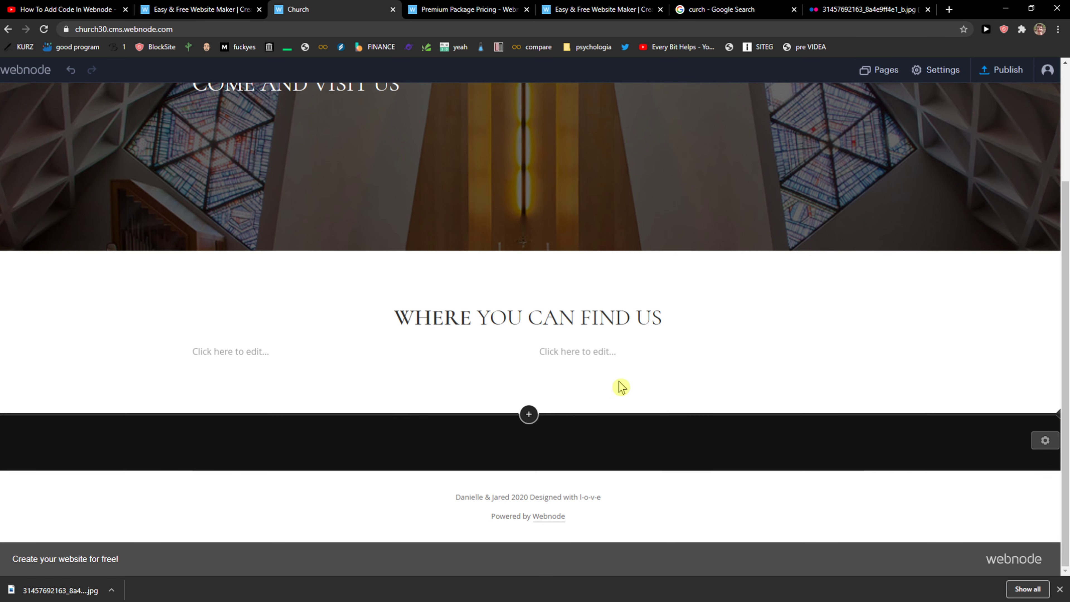
pyautogui.click(528, 414)
pyautogui.scroll(-1, 734, 312)
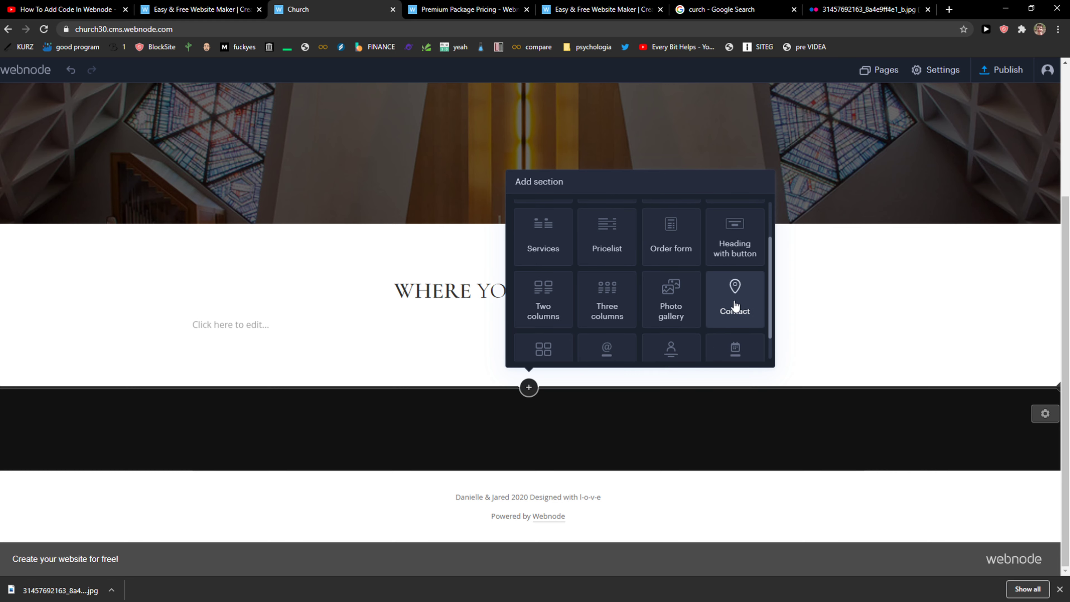
pyautogui.click(398, 341)
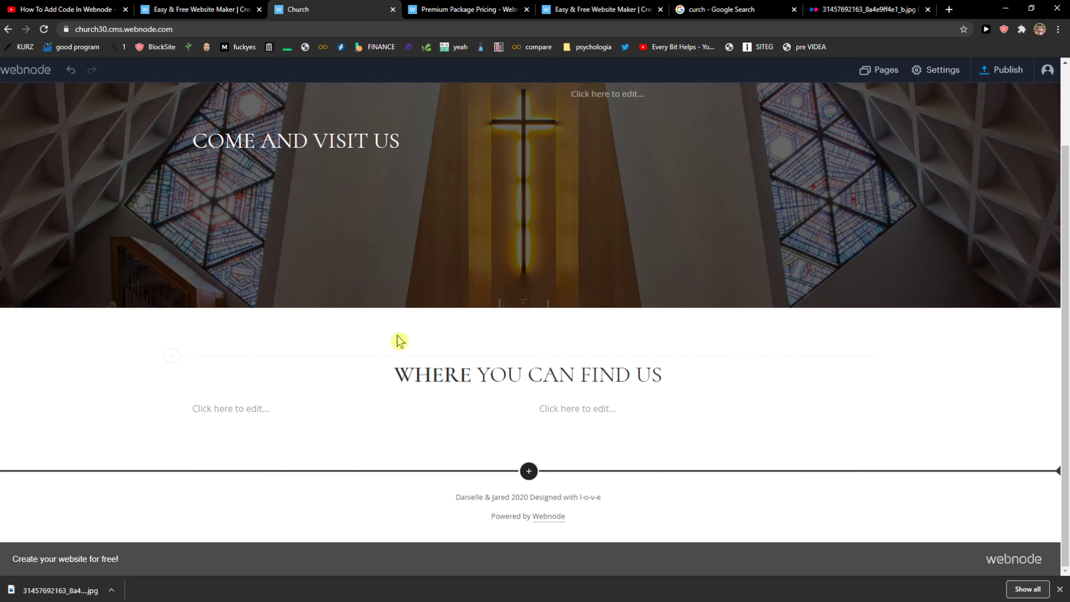
# Insert a map with the suggested address under the first empty text block below "WHERE YOU CAN FIND US".
pyautogui.click(171, 423)
pyautogui.scroll(-1, 291, 350)
pyautogui.click(254, 323)
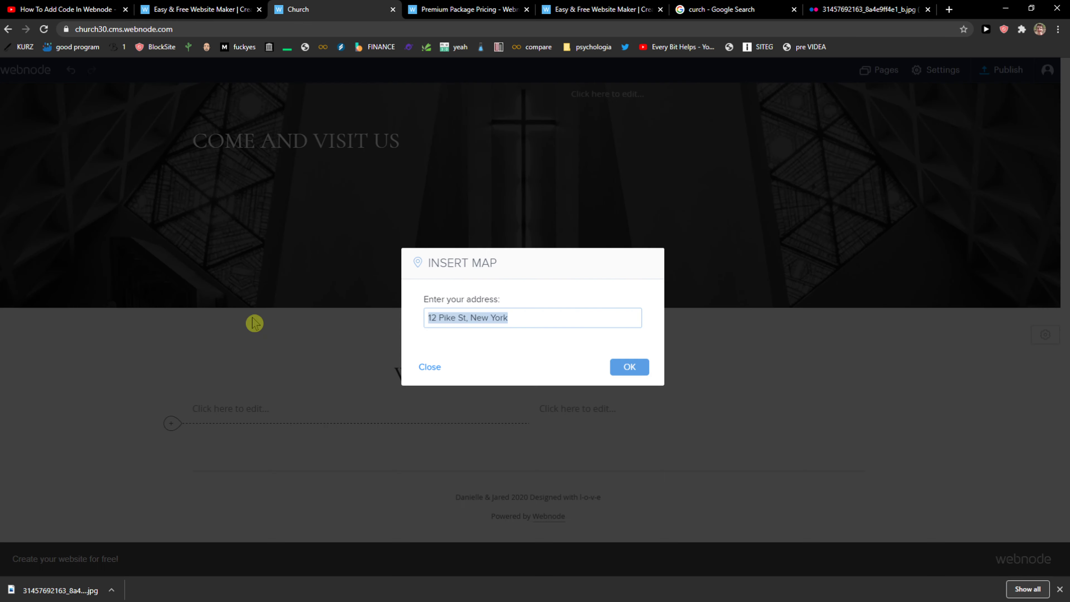
pyautogui.click(629, 367)
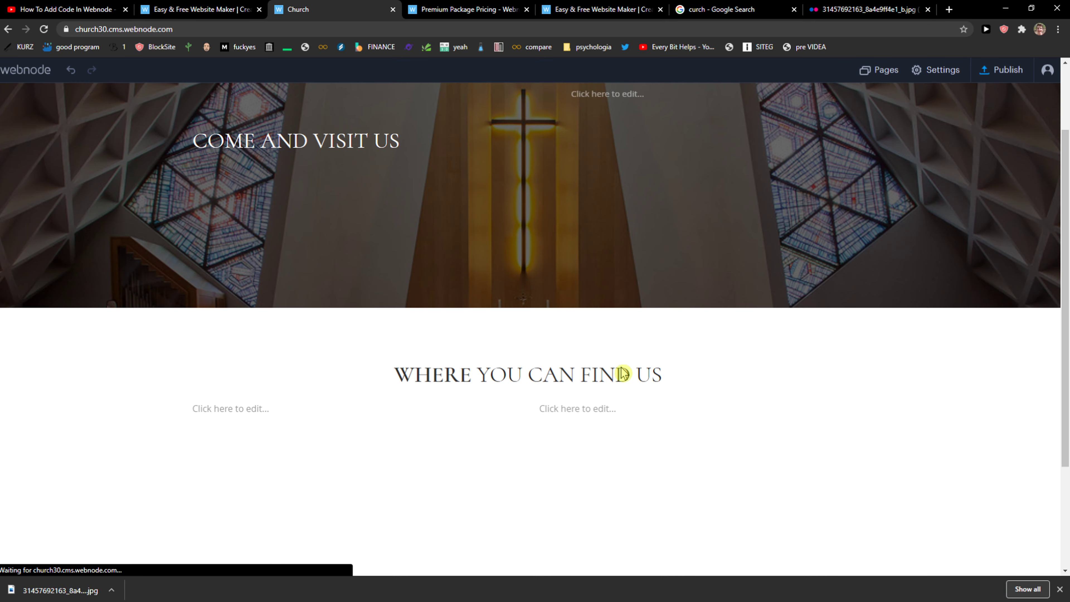
pyautogui.scroll(-2, 502, 411)
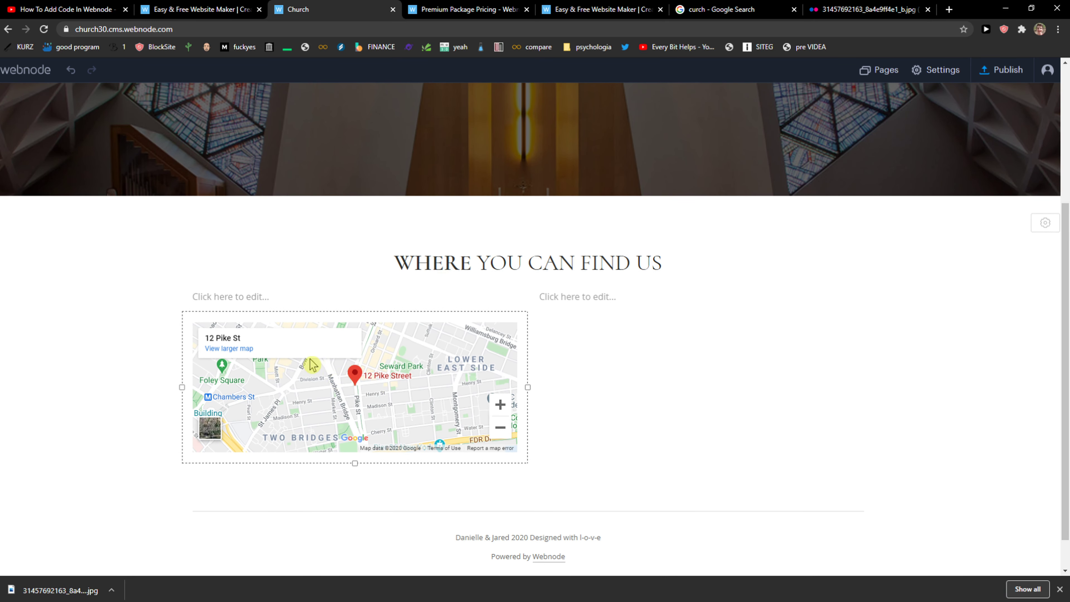
pyautogui.click(318, 358)
# Add a Contact section below the "WHERE YOU CAN FIND US" section.
pyautogui.click(528, 509)
pyautogui.scroll(-3, 616, 382)
pyautogui.click(702, 366)
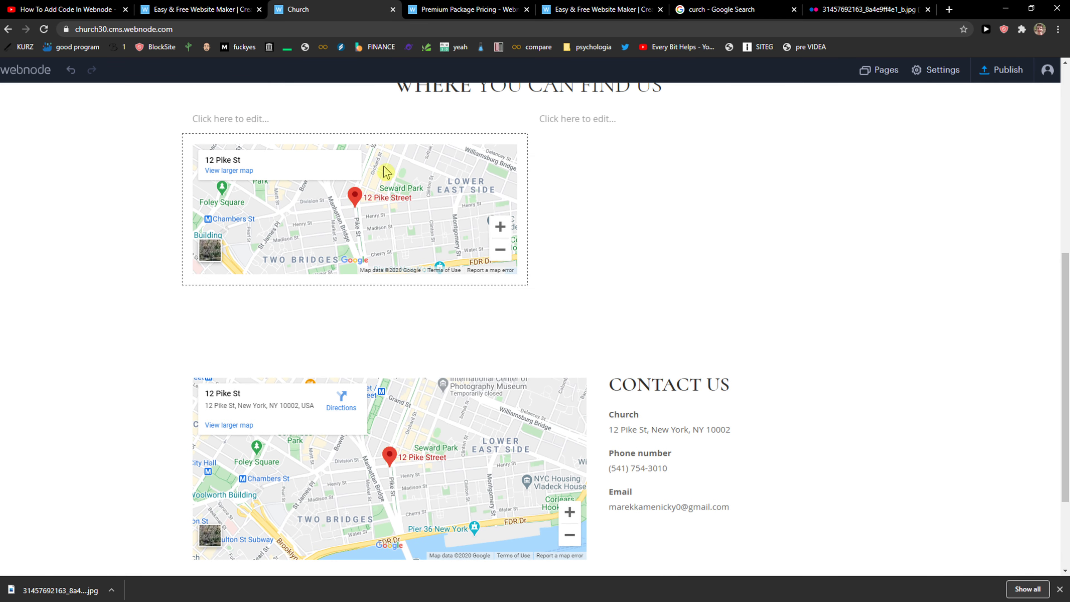
# Delete the separate map directly beneath the "WHERE YOU CAN FIND US" heading.
pyautogui.click(398, 147)
pyautogui.click(373, 115)
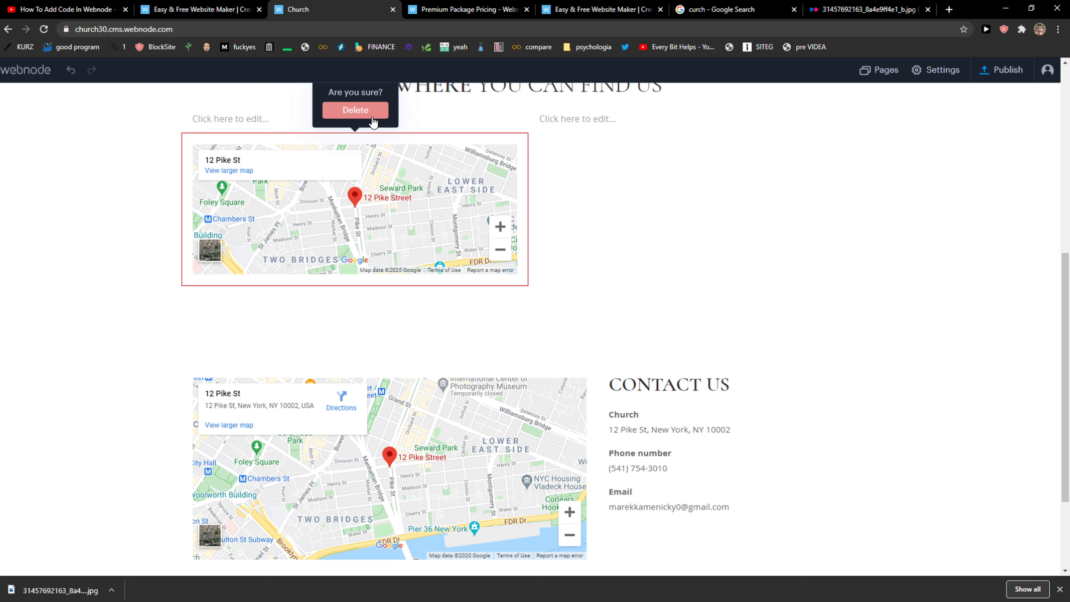
pyautogui.click(355, 110)
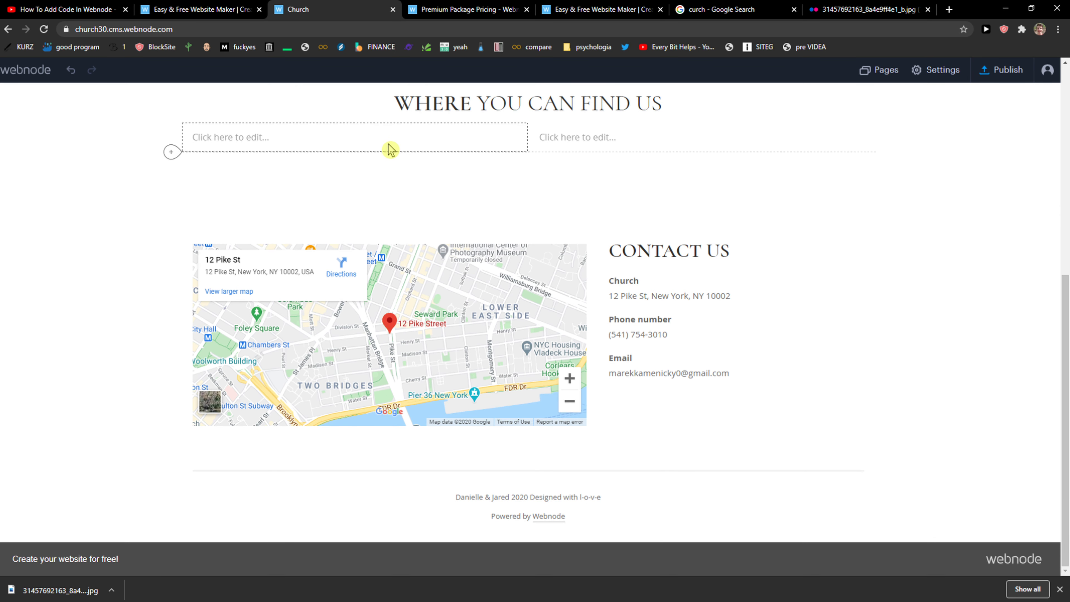
# Delete both empty text blocks beneath the "WHERE YOU CAN FIND US" heading.
pyautogui.click(388, 143)
pyautogui.click(458, 107)
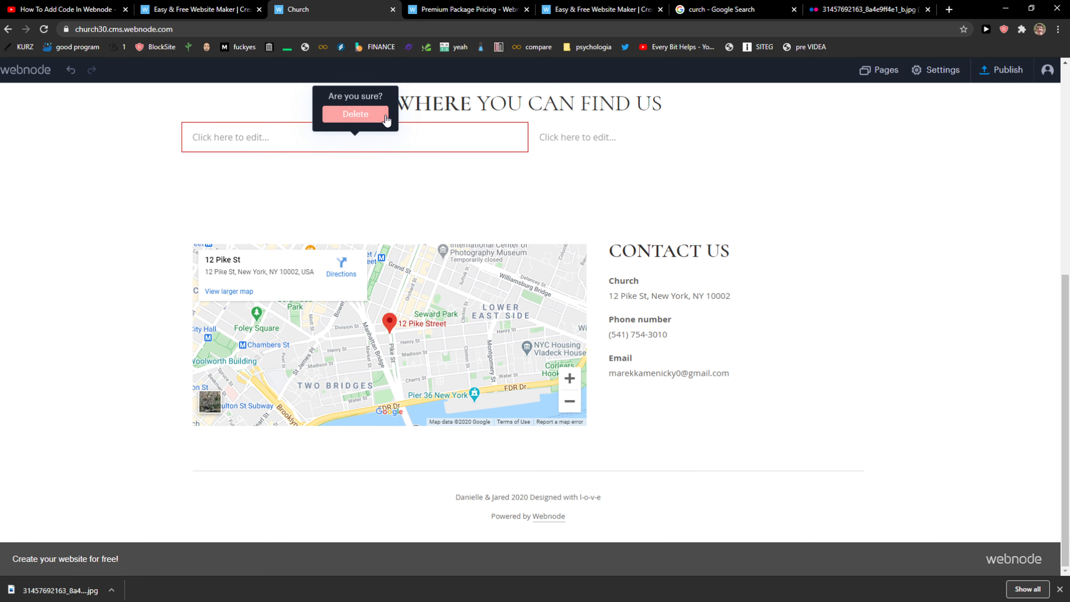
pyautogui.click(355, 114)
pyautogui.click(556, 141)
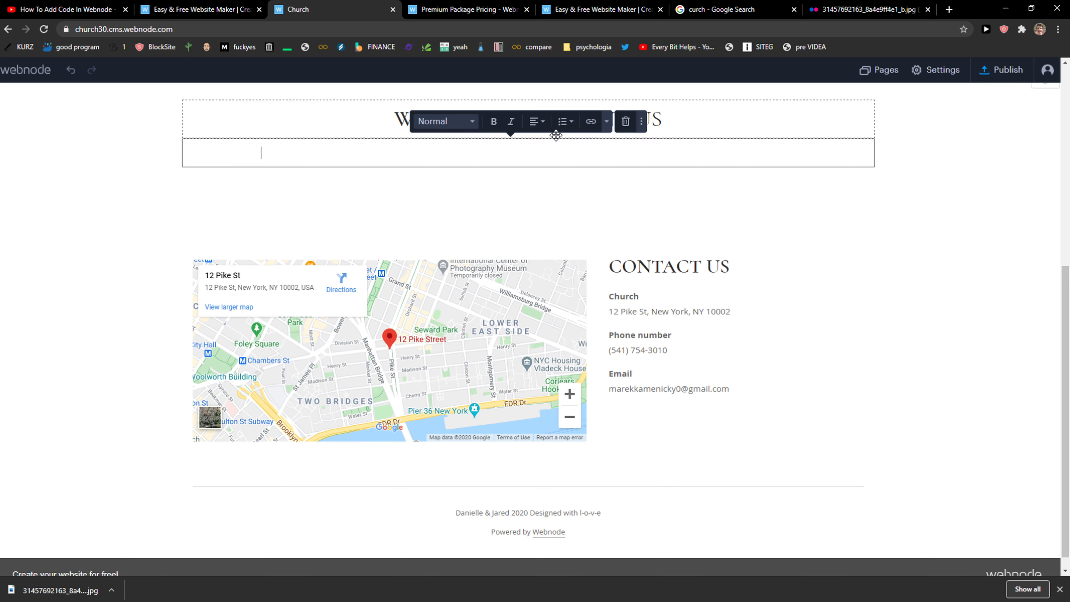
pyautogui.click(625, 121)
pyautogui.click(531, 114)
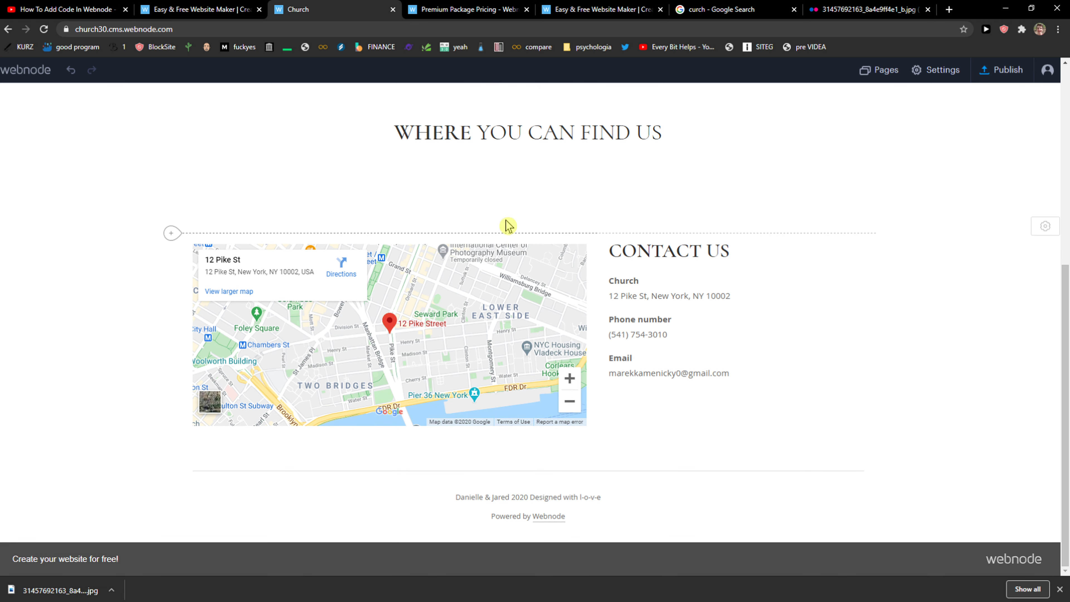
# Narrow the map column in the contact section so the map and the contact details have equal widths.
pyautogui.click(521, 134)
pyautogui.click(535, 238)
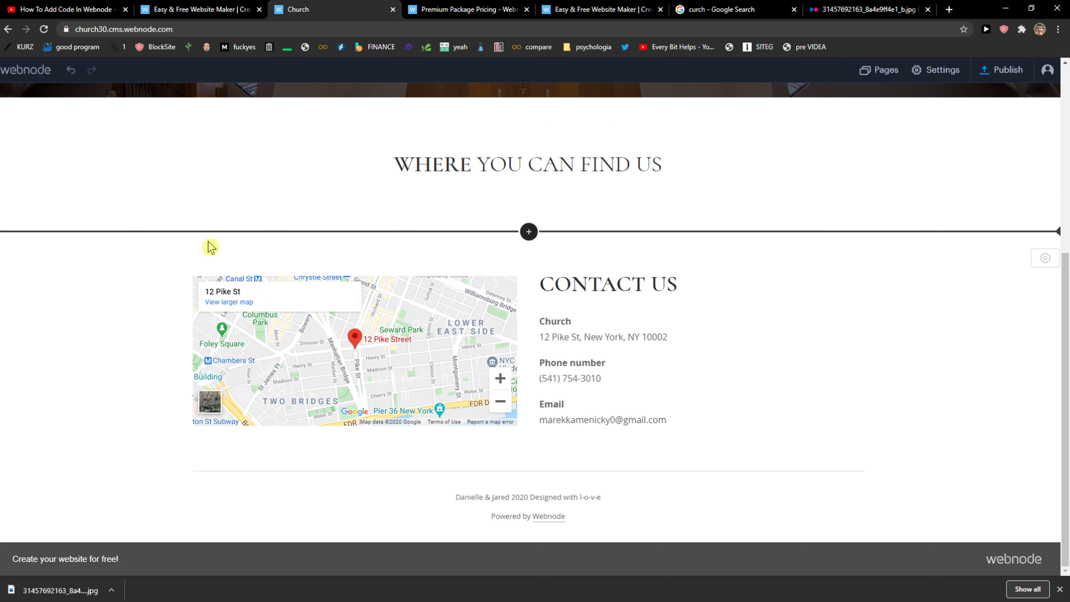
pyautogui.scroll(2, 545, 246)
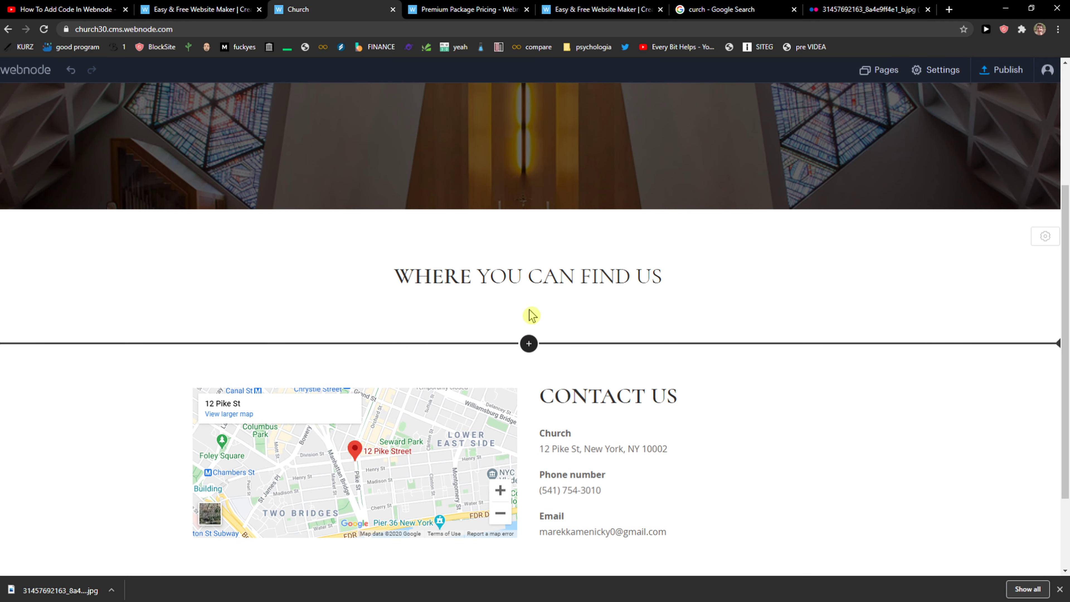
# Try to move the "WHERE YOU CAN FIND US" heading into the contact section, directly above the map.
pyautogui.click(511, 282)
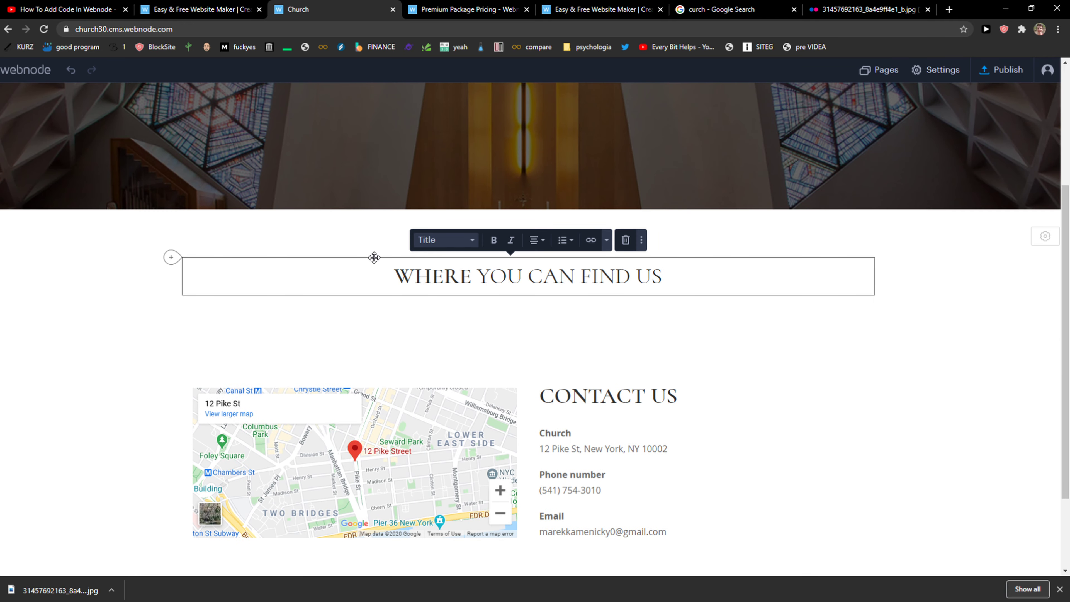
pyautogui.moveTo(376, 256); pyautogui.dragTo(459, 359)
pyautogui.scroll(-2, 483, 383)
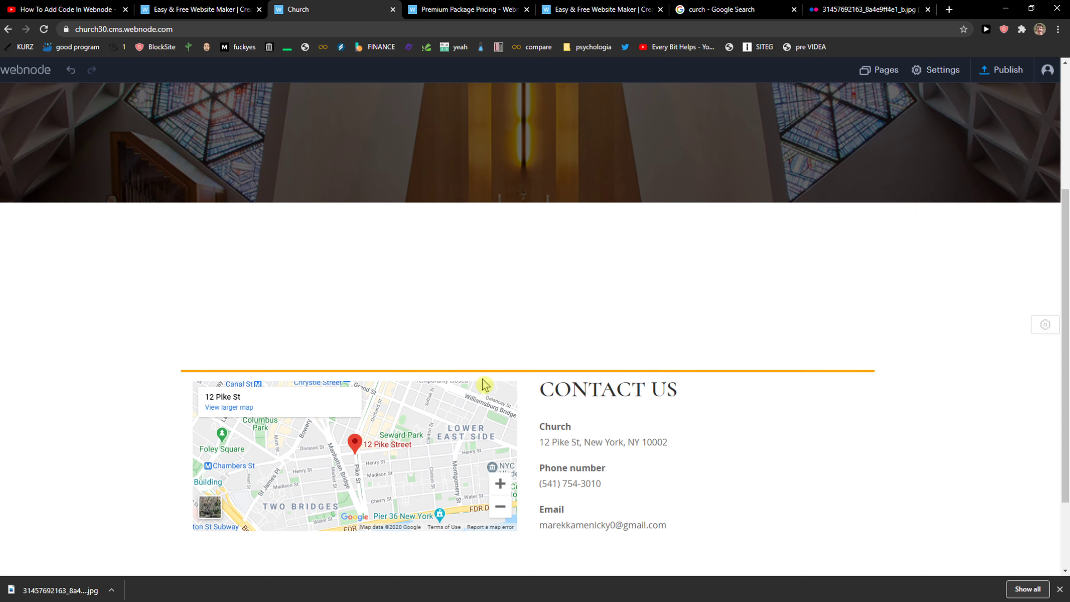
# Try to undo the move of the "WHERE YOU CAN FIND US" heading.
pyautogui.scroll(4, 632, 228)
pyautogui.scroll(2, 788, 148)
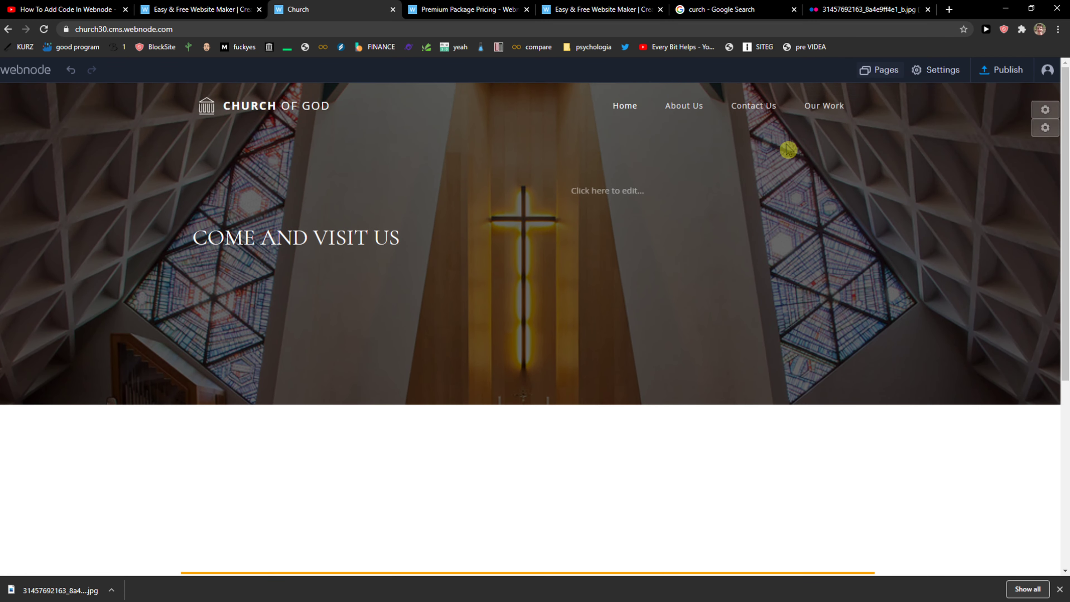
pyautogui.scroll(-3, 595, 375)
pyautogui.scroll(3, 475, 423)
pyautogui.click(74, 72)
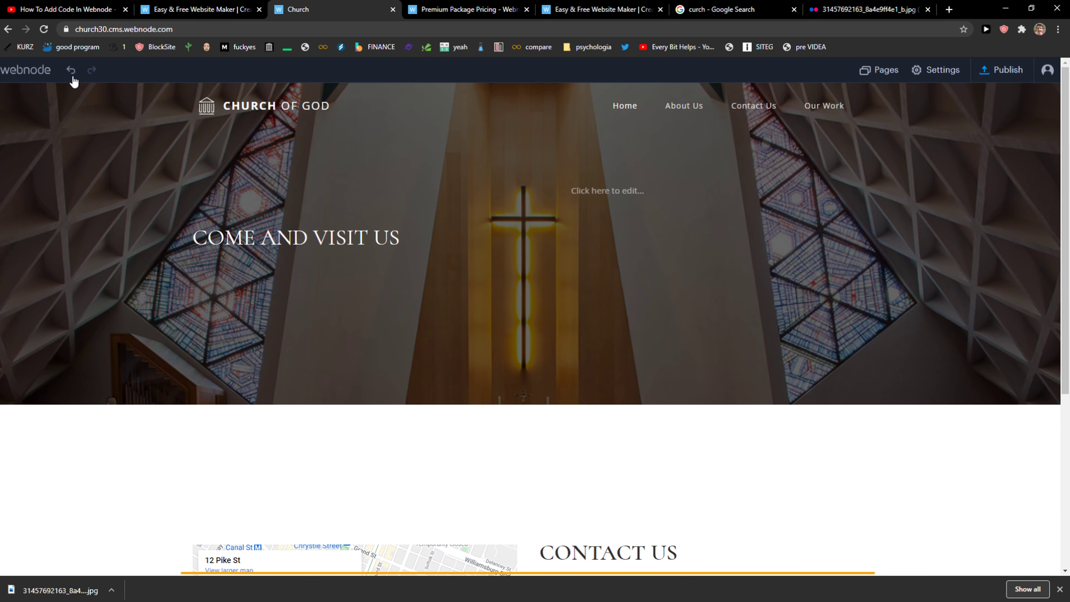
pyautogui.scroll(-4, 397, 432)
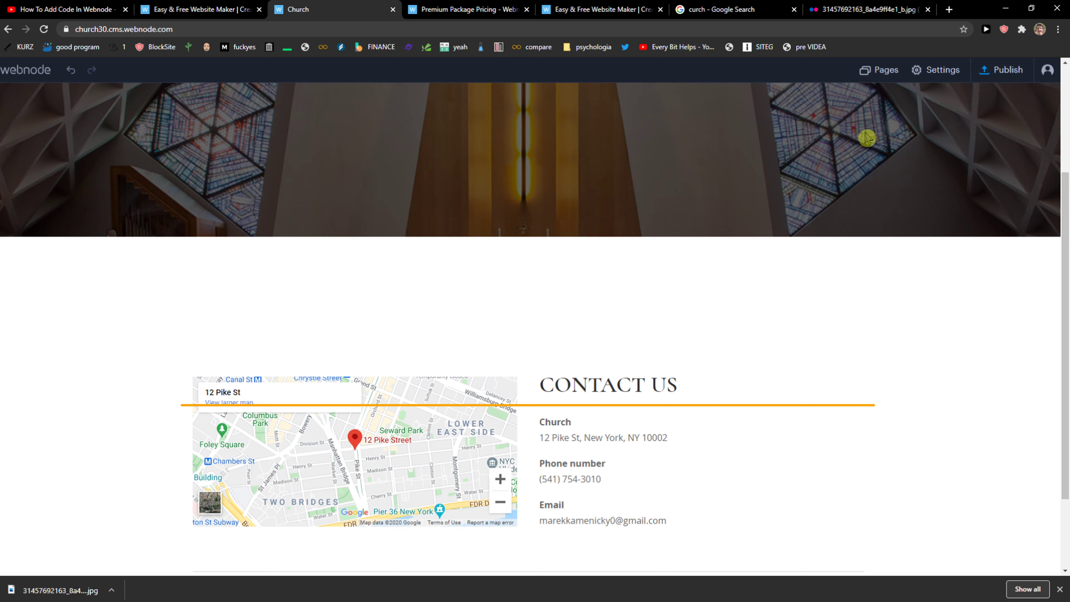
# Look at the options of the About Us page in the website's page list.
pyautogui.scroll(4, 867, 138)
pyautogui.click(879, 70)
pyautogui.click(337, 233)
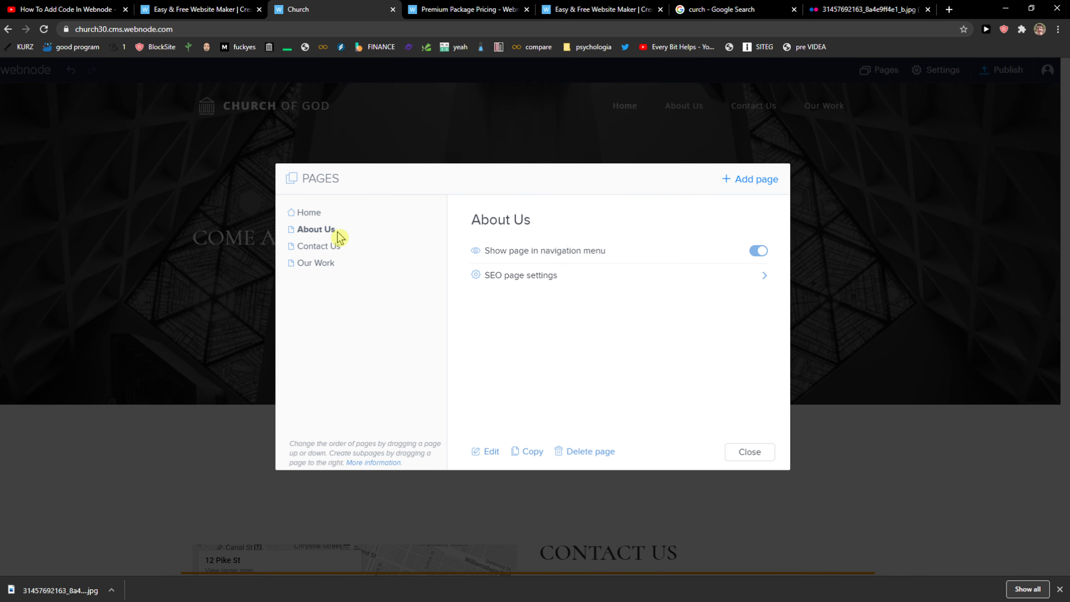
pyautogui.click(660, 144)
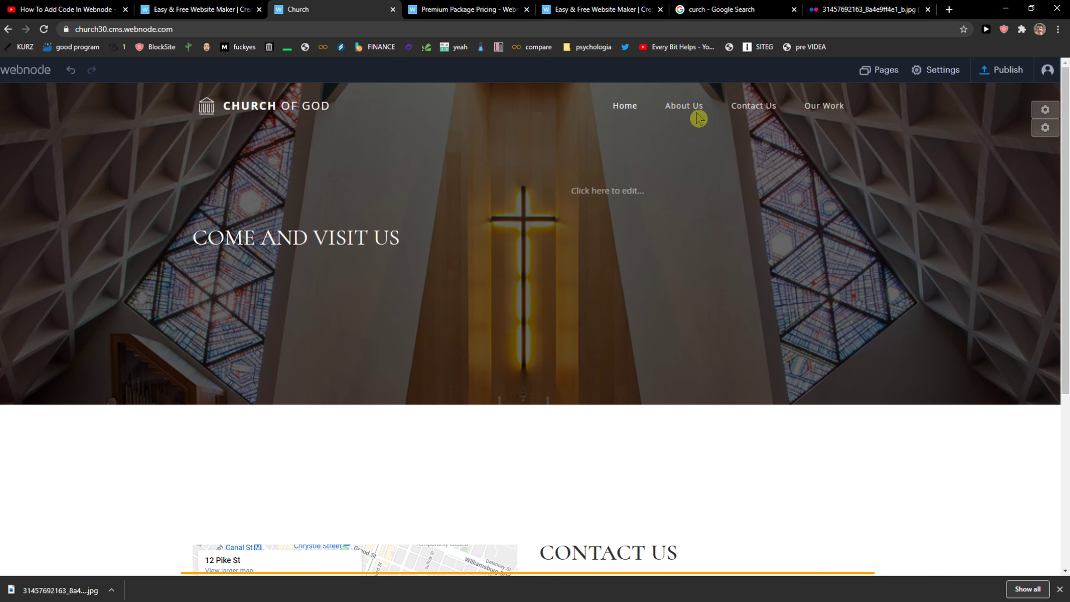
# Try to reload the editor and look at the account overview in the website's general settings.
pyautogui.click(43, 29)
pyautogui.click(605, 92)
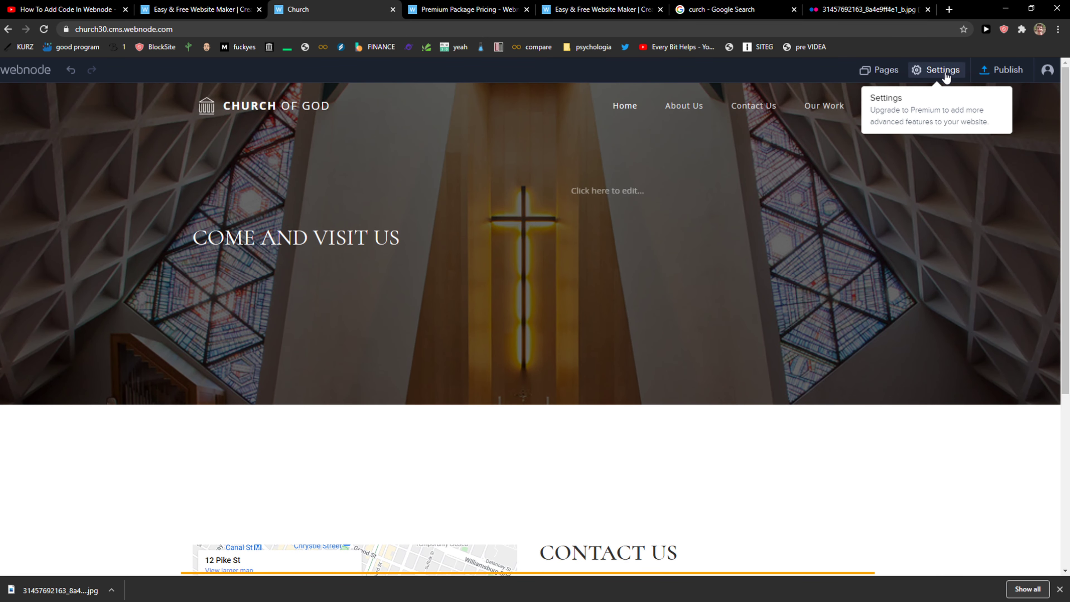
pyautogui.click(942, 70)
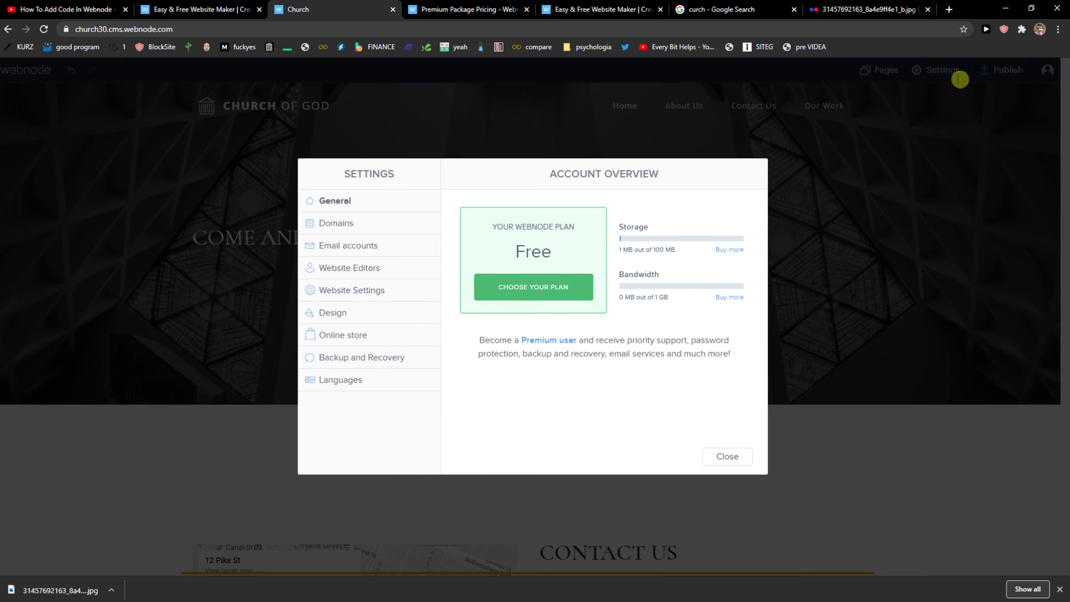
pyautogui.click(780, 96)
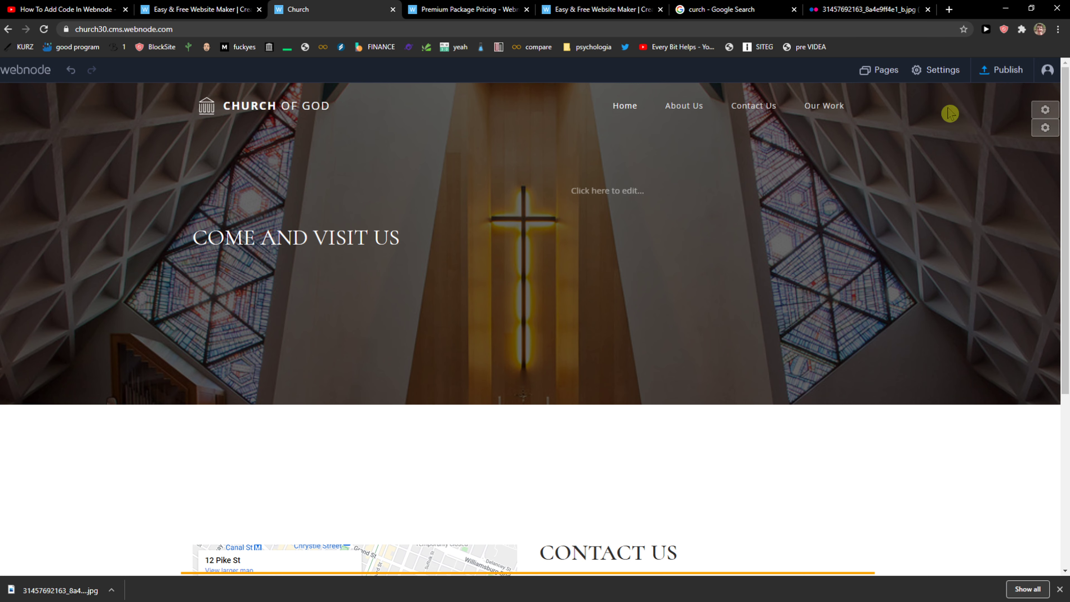
# Leave the editor for the project list and reopen the Church project for editing.
pyautogui.click(1047, 70)
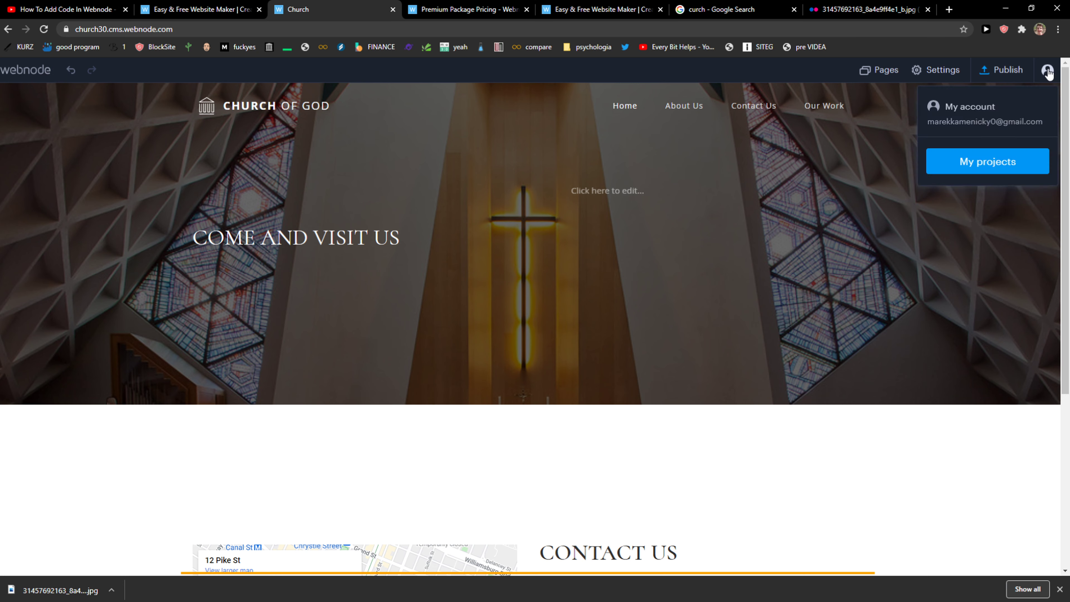
pyautogui.click(965, 162)
pyautogui.click(580, 111)
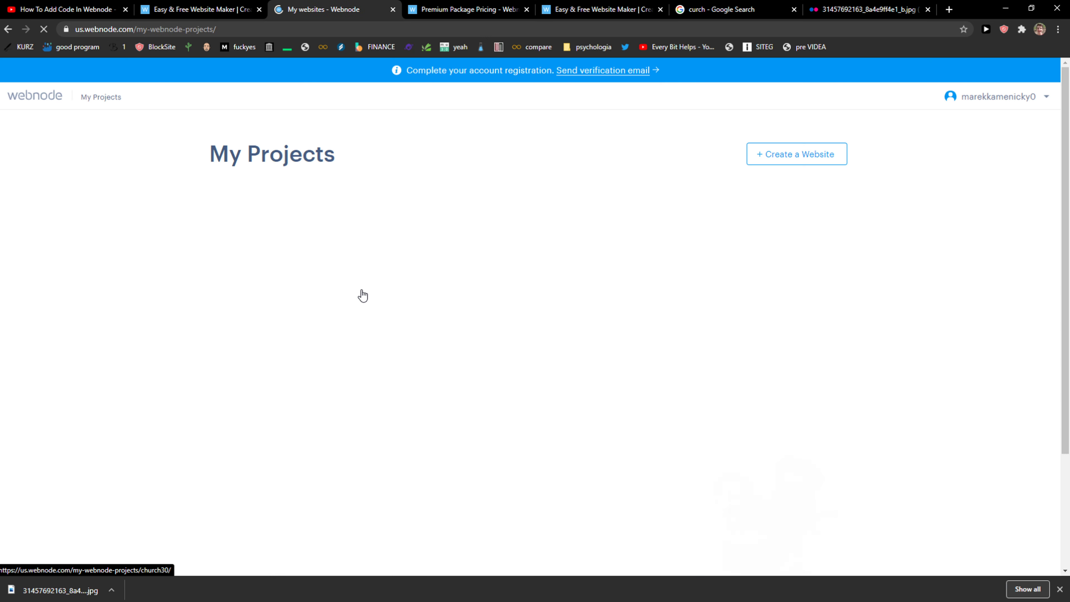
pyautogui.moveTo(358, 296)
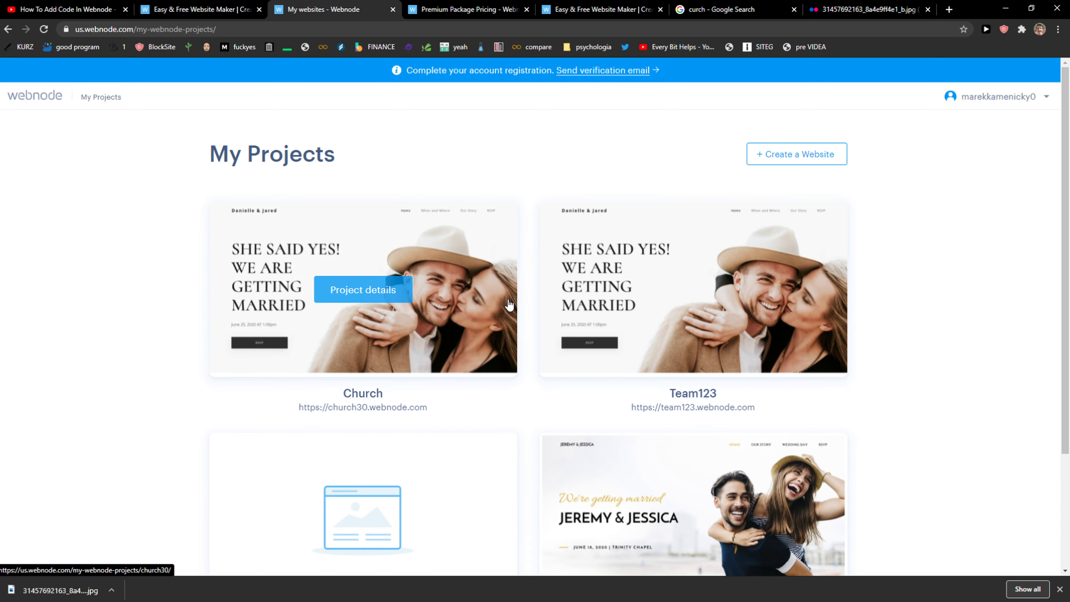
pyautogui.click(415, 299)
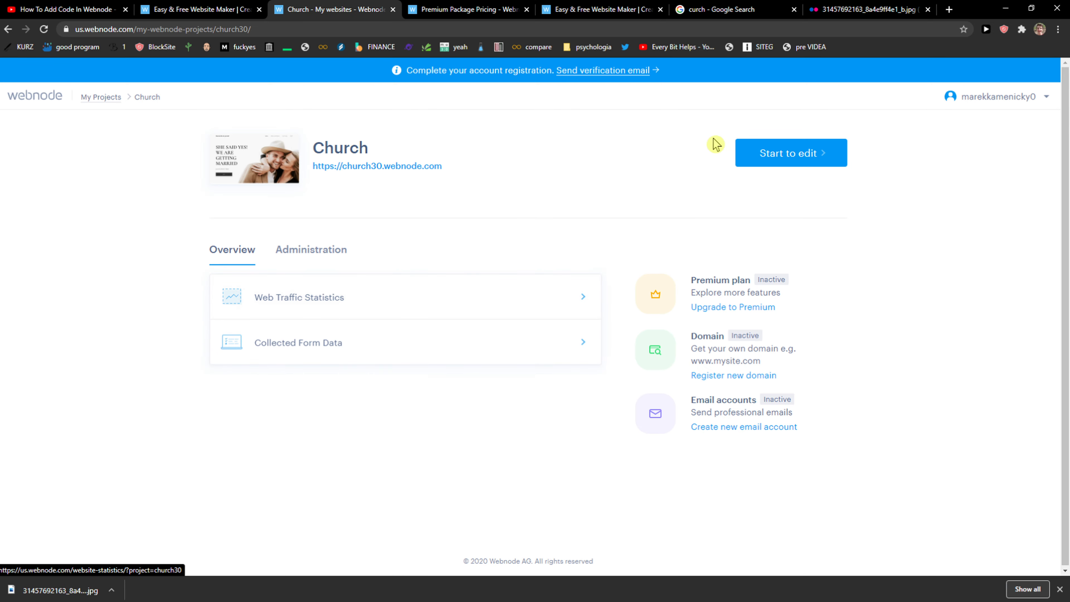
pyautogui.click(787, 156)
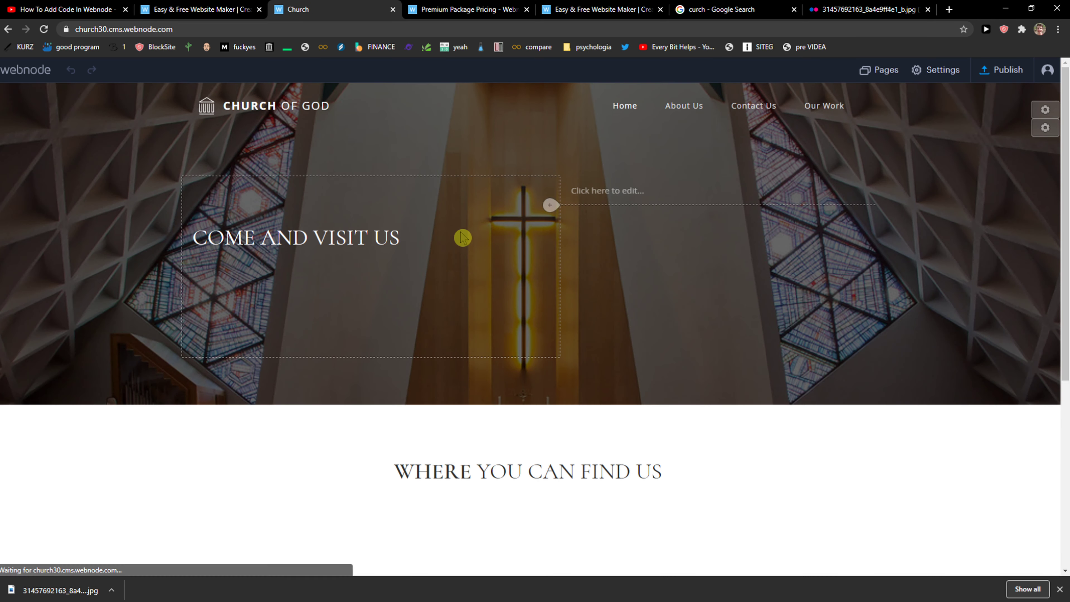
# Try again to place the "WHERE YOU CAN FIND US" heading above the map in the contact section.
pyautogui.scroll(-5, 462, 238)
pyautogui.click(431, 247)
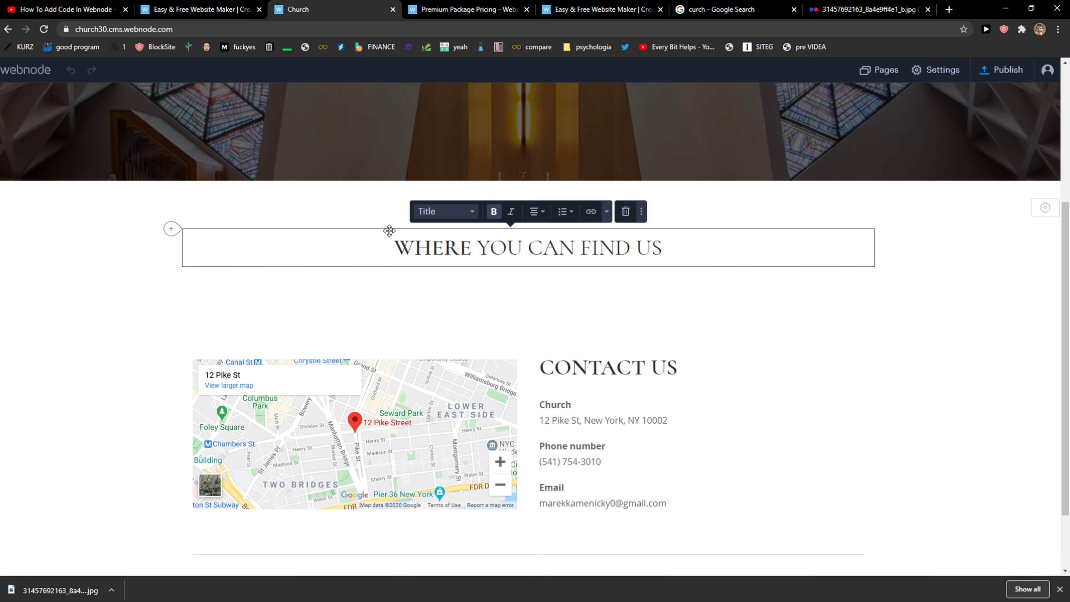
pyautogui.moveTo(389, 230); pyautogui.dragTo(535, 348)
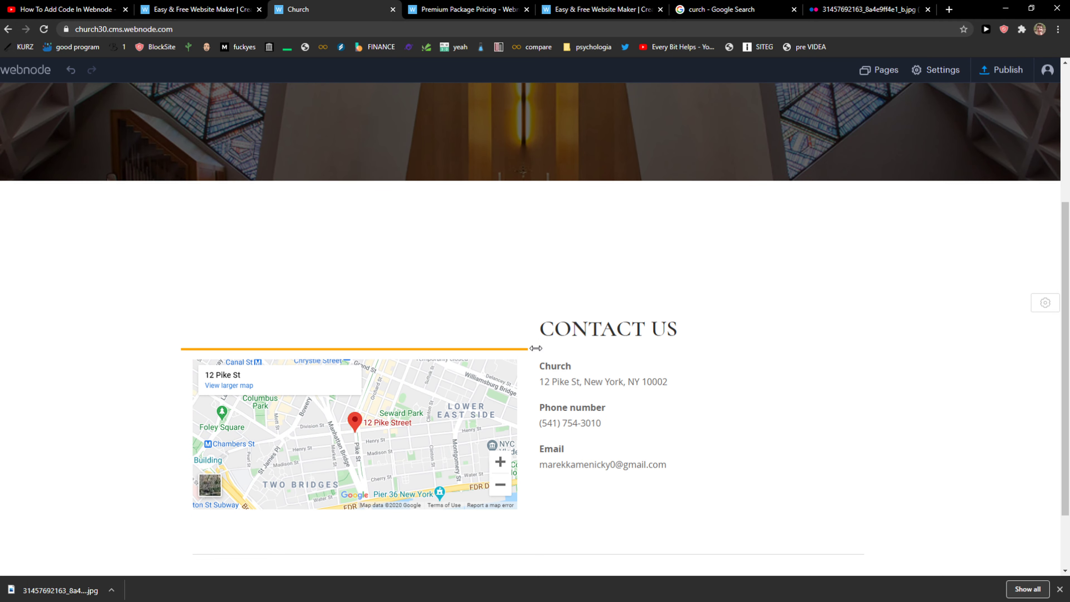
# Reload the editor page to discard the heading's move.
pyautogui.scroll(5, 637, 130)
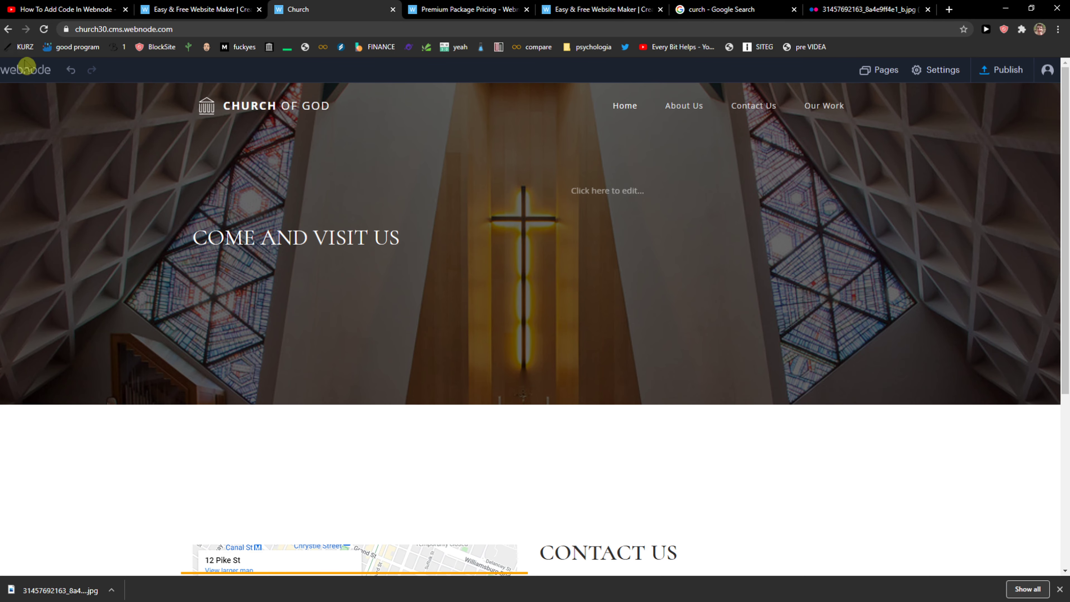
pyautogui.click(44, 29)
pyautogui.scroll(-3, 490, 203)
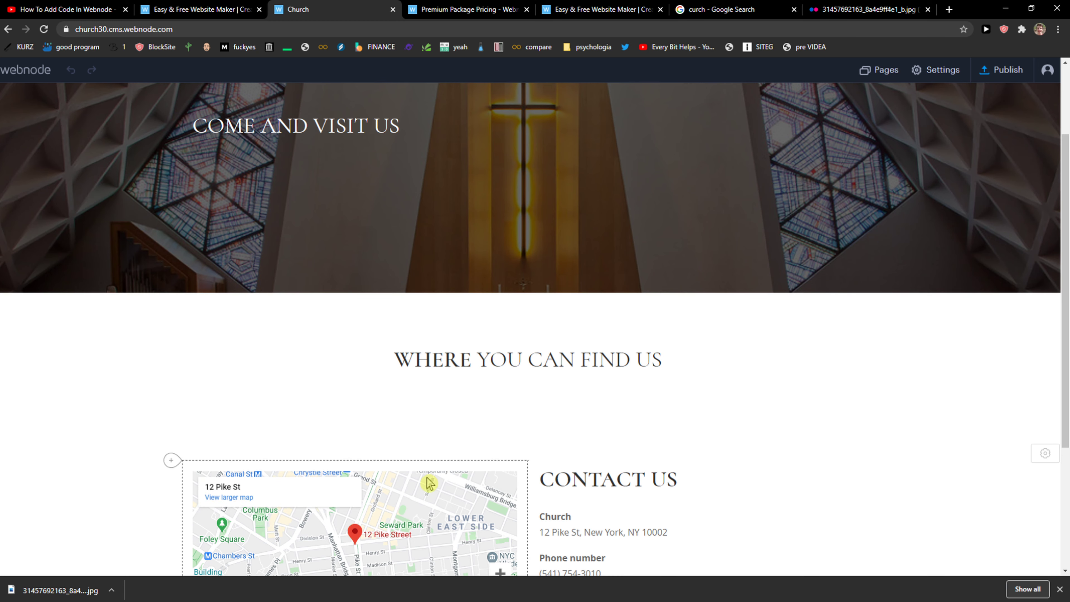
# Try to move the map directly beneath the "WHERE YOU CAN FIND US" heading on the home page.
pyautogui.moveTo(423, 463); pyautogui.dragTo(447, 406)
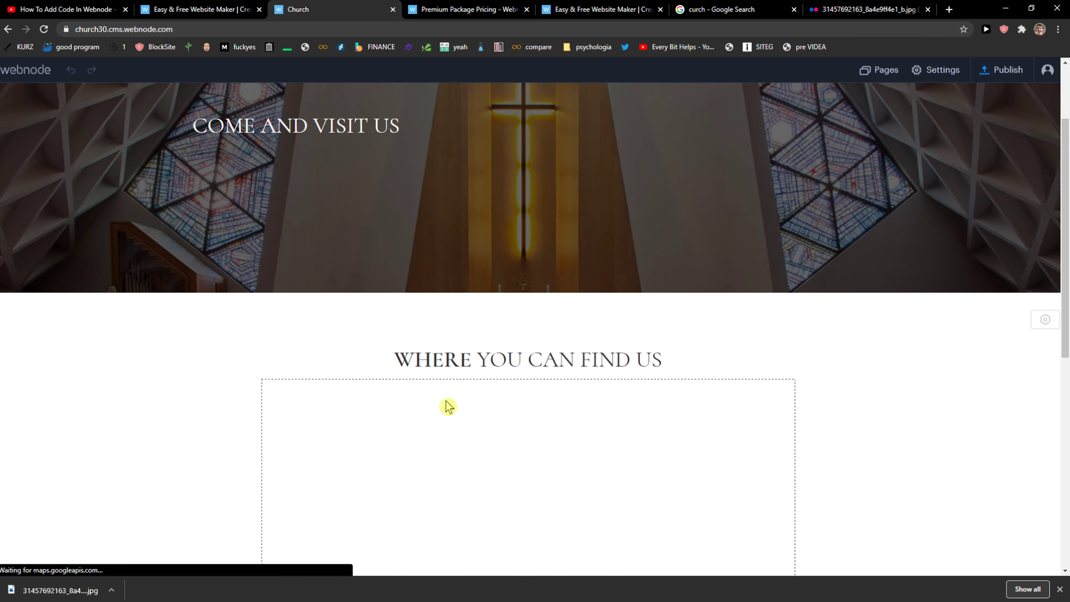
pyautogui.scroll(-5, 520, 452)
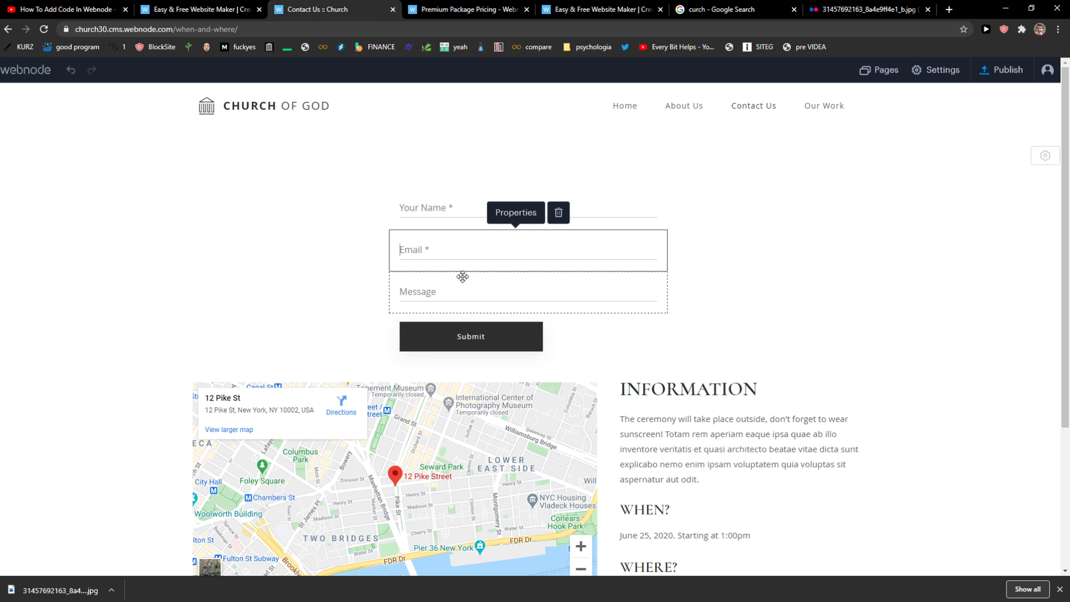
# Look at the options of the contact form's Submit button on the Contact Us page.
pyautogui.click(475, 335)
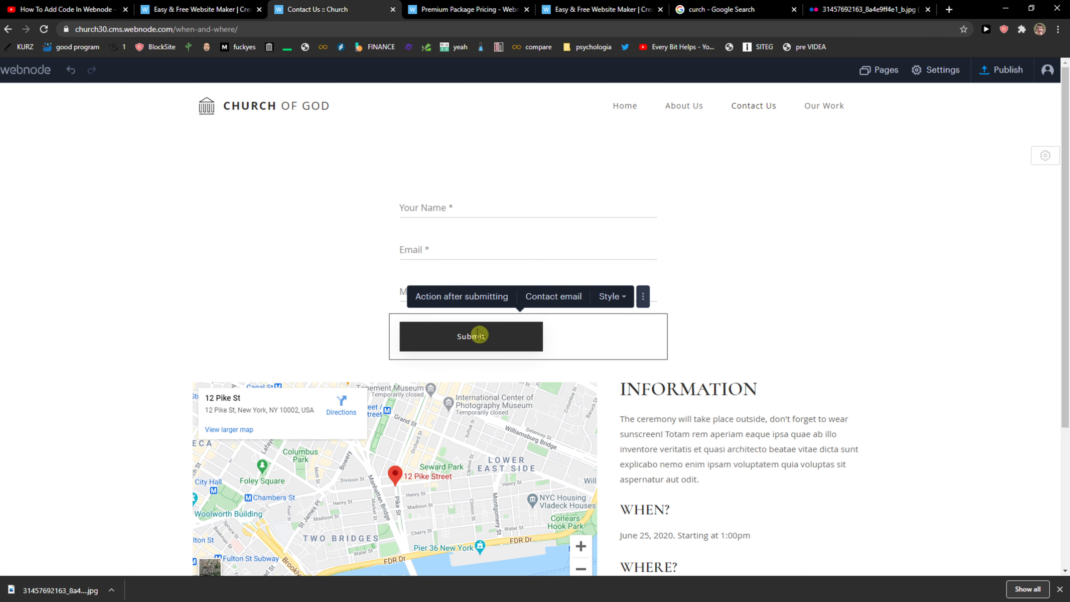
pyautogui.click(552, 308)
pyautogui.click(489, 189)
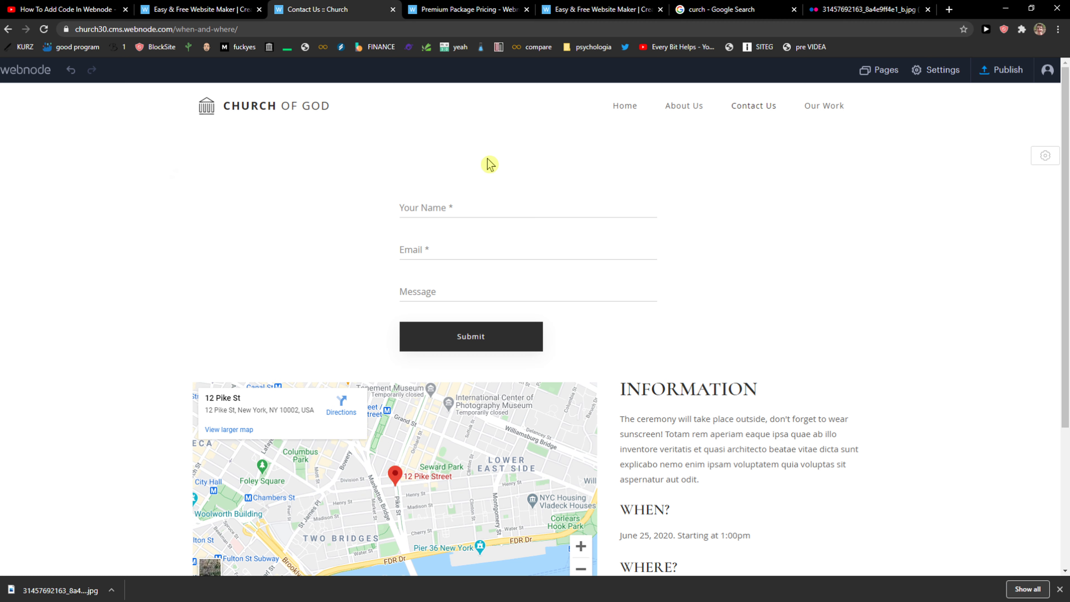
# Add a centred text block reading "CONTACT US HERE:" above the contact form.
pyautogui.click(172, 177)
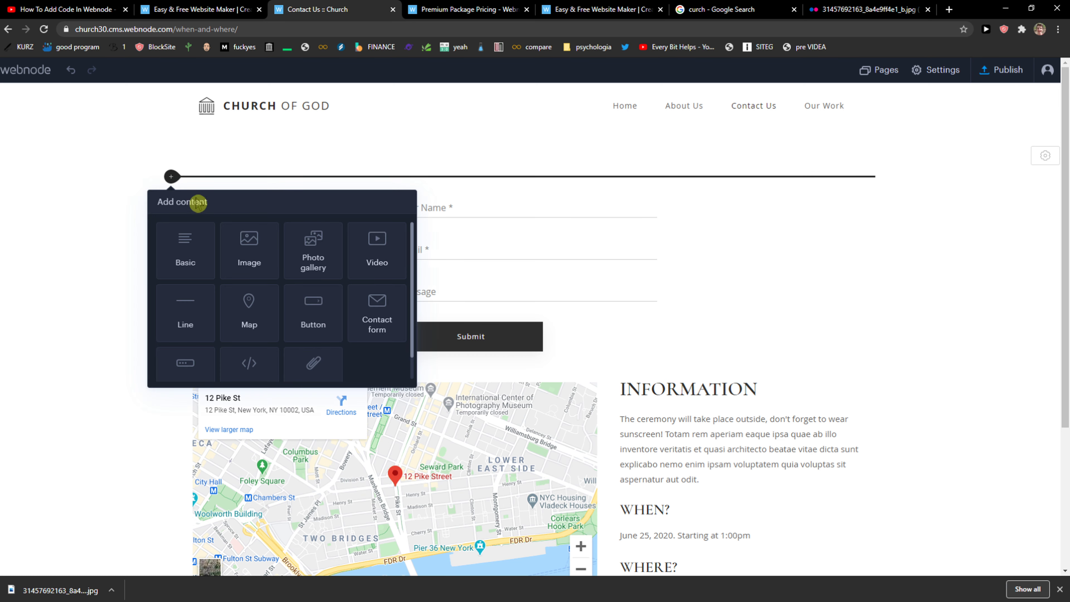
pyautogui.click(214, 258)
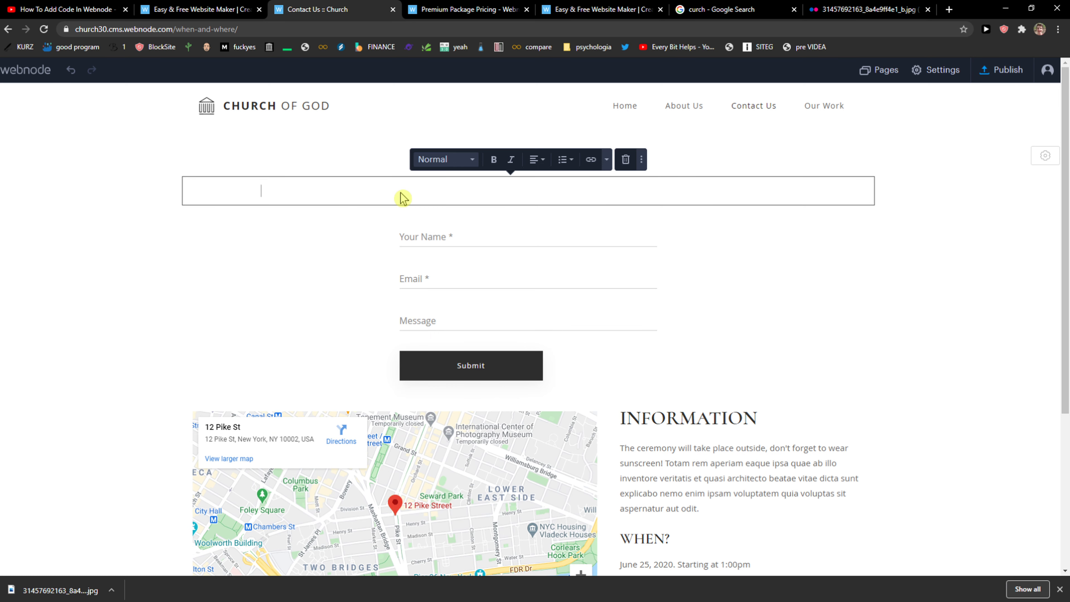
pyautogui.write('CONTACT US HERE:')
pyautogui.click(536, 160)
pyautogui.click(502, 182)
pyautogui.click(342, 263)
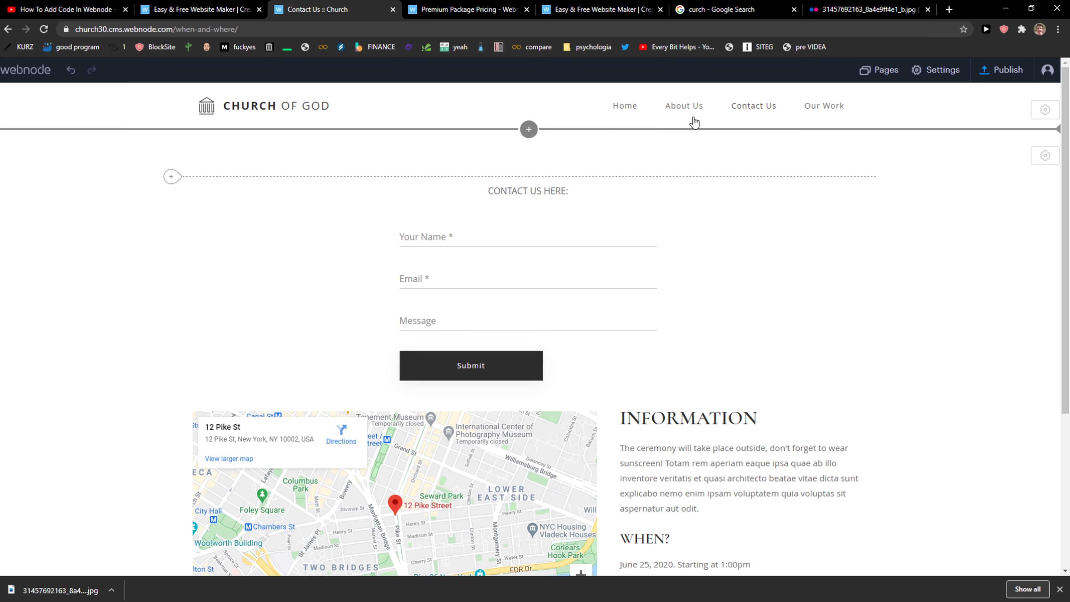
# Format the "CONTACT US HERE:" text as a Title and centre it.
pyautogui.click(535, 192)
pyautogui.click(420, 161)
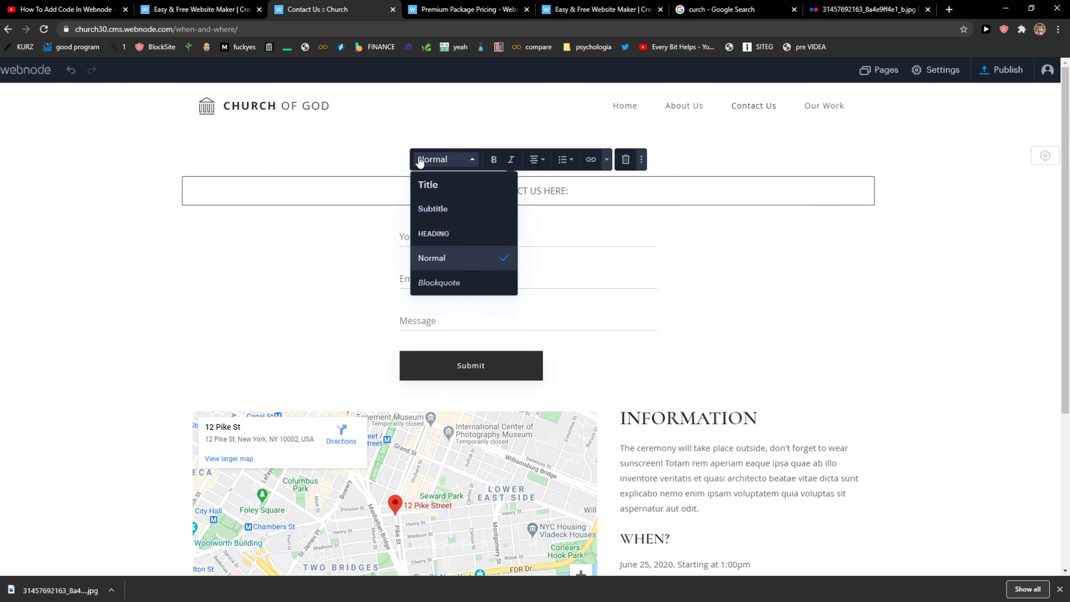
pyautogui.click(428, 184)
pyautogui.click(538, 160)
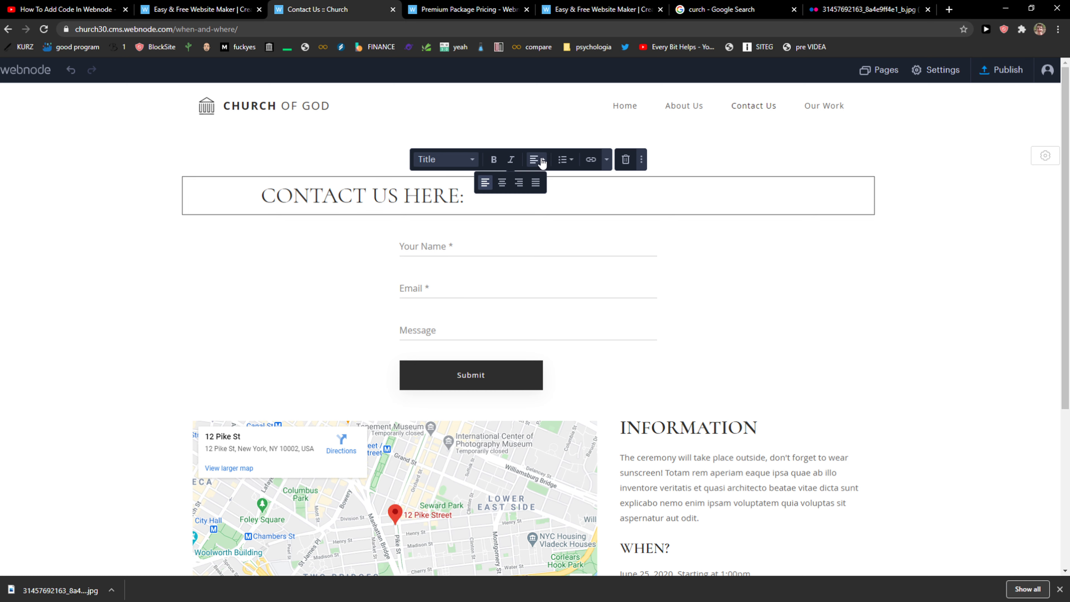
pyautogui.click(502, 183)
pyautogui.click(686, 167)
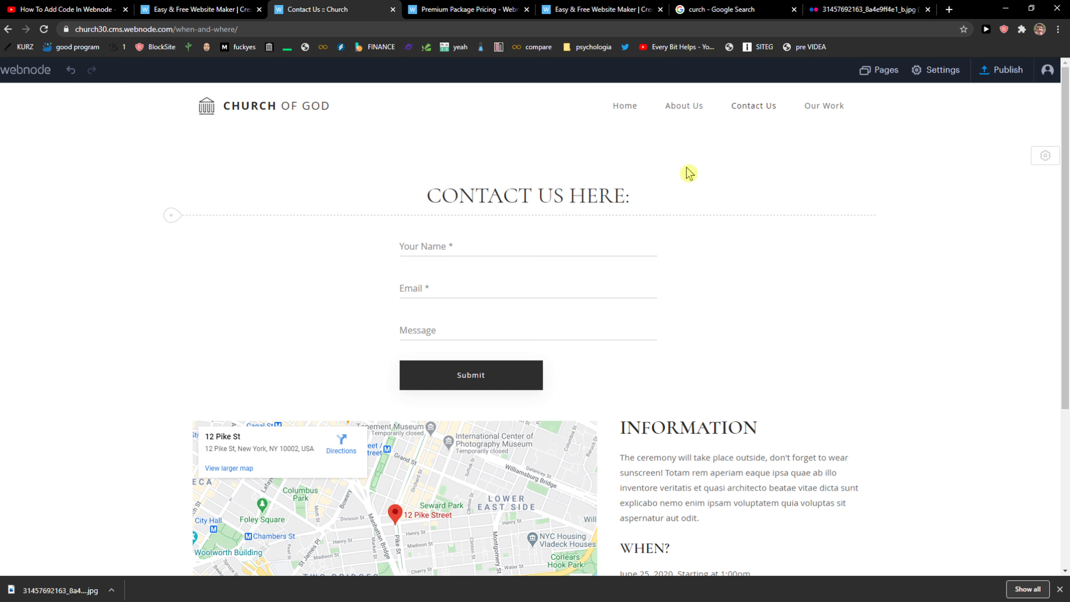
# Open the Our Work page for editing.
pyautogui.click(734, 112)
pyautogui.click(824, 106)
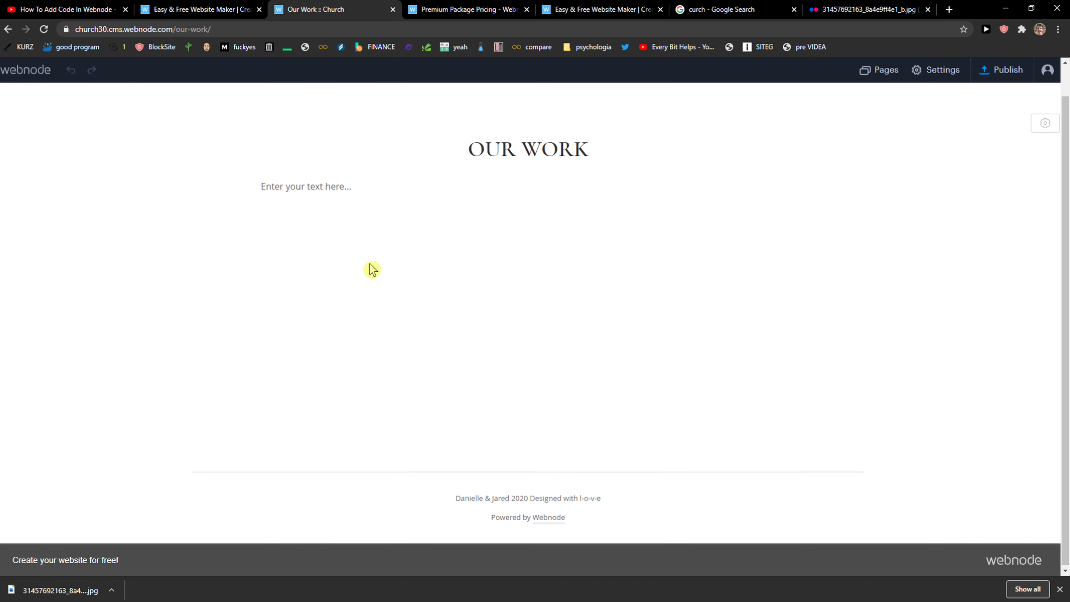
pyautogui.scroll(2, 372, 270)
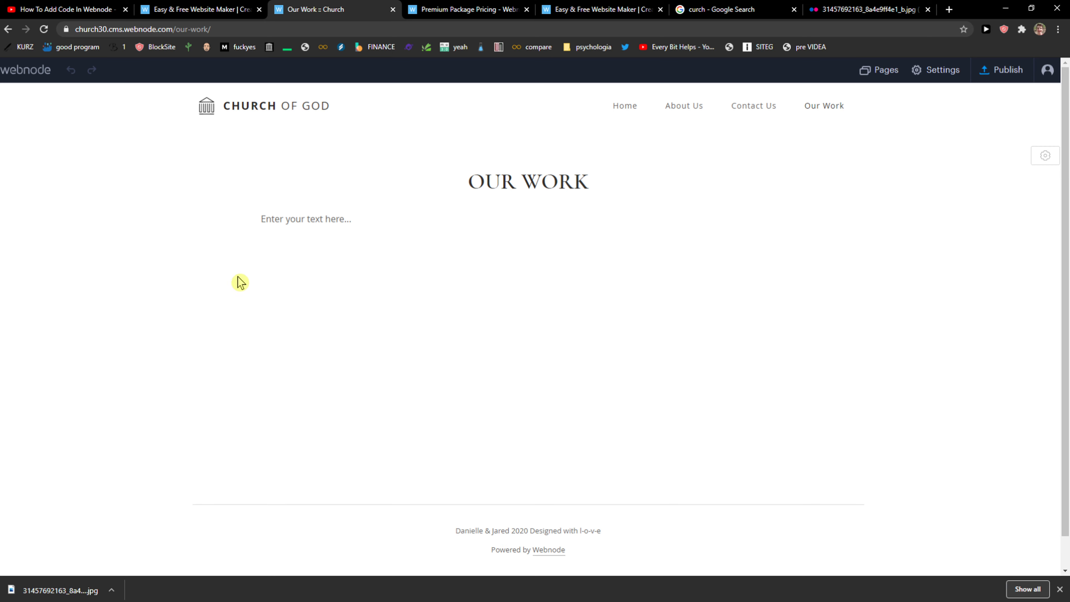
pyautogui.moveTo(173, 234)
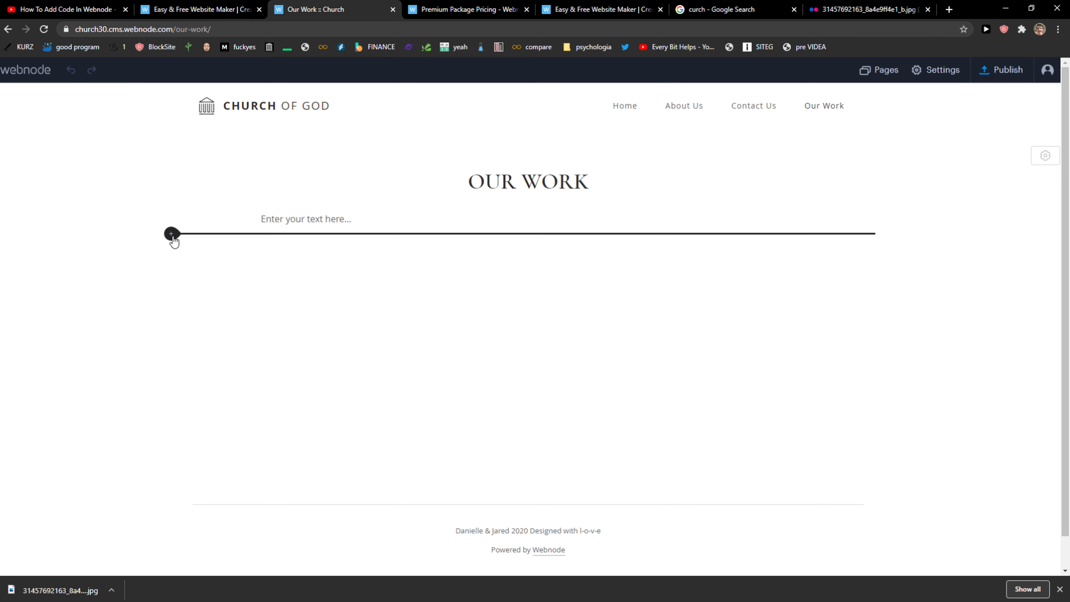
pyautogui.click(172, 234)
pyautogui.click(326, 326)
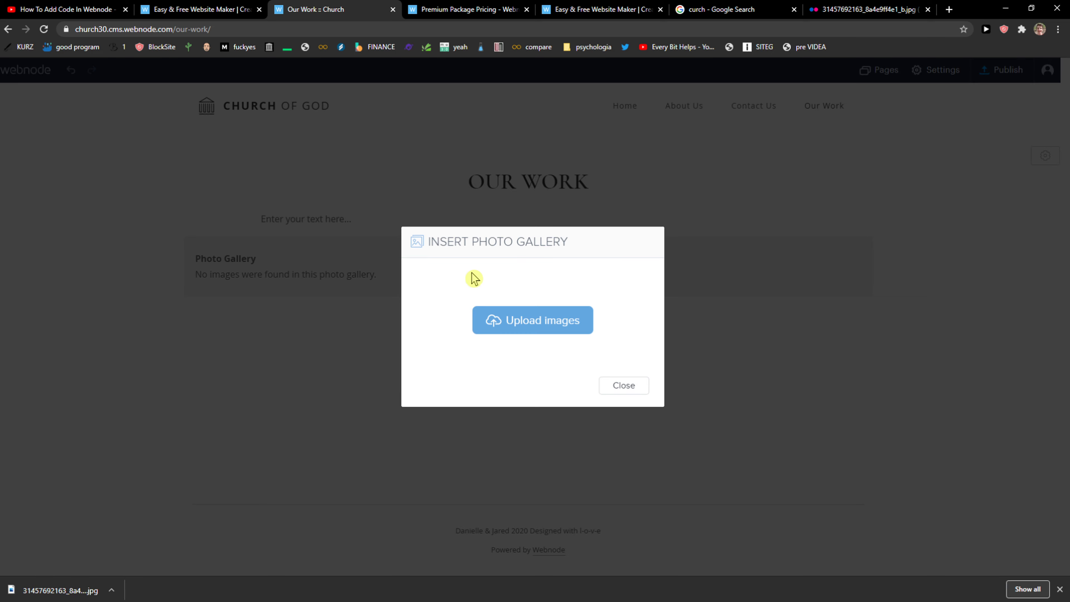
pyautogui.click(708, 219)
pyautogui.click(818, 108)
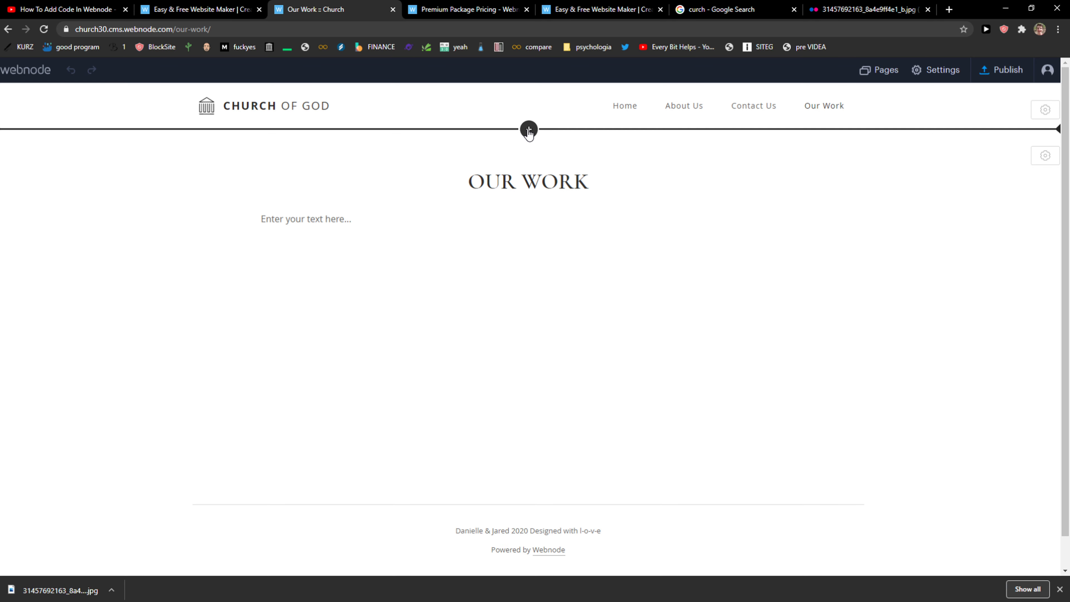
# Add a Text and image section above the "OUR WORK" heading section.
pyautogui.click(529, 129)
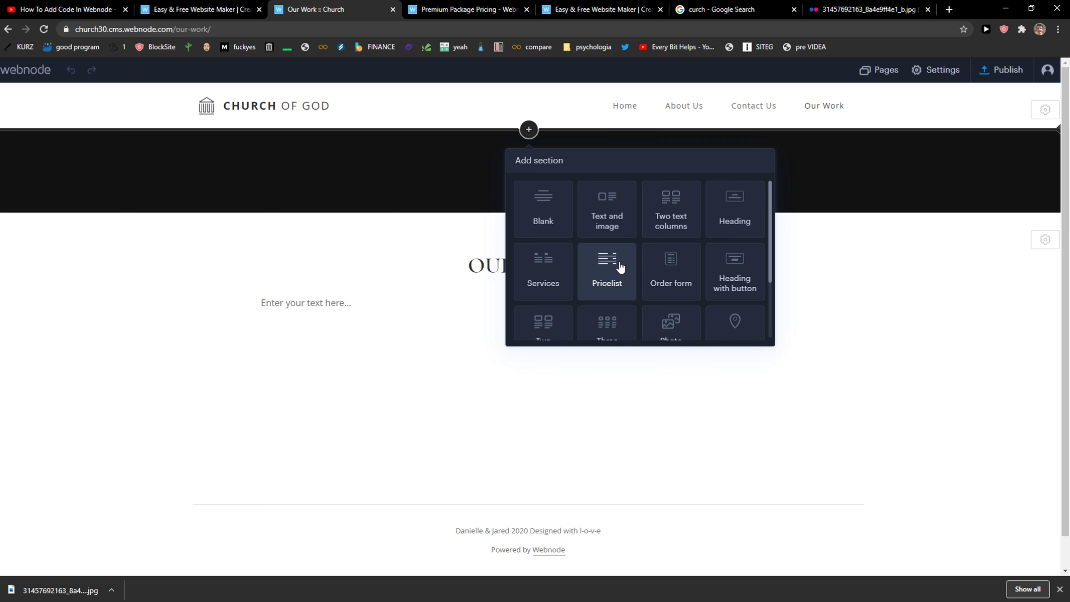
pyautogui.scroll(-1, 615, 268)
pyautogui.scroll(1, 609, 219)
pyautogui.click(606, 206)
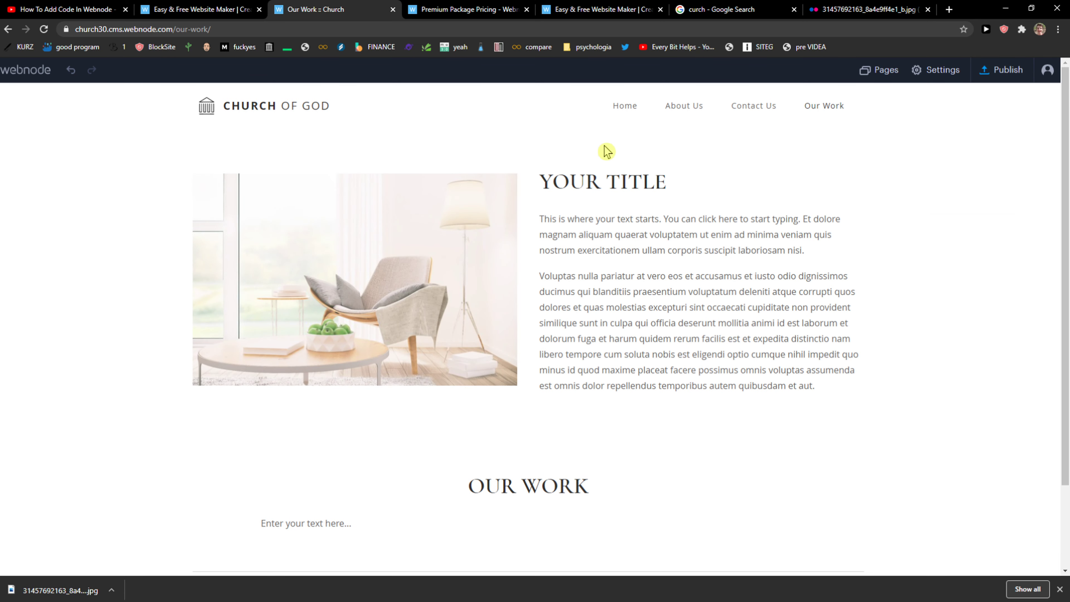
pyautogui.click(529, 434)
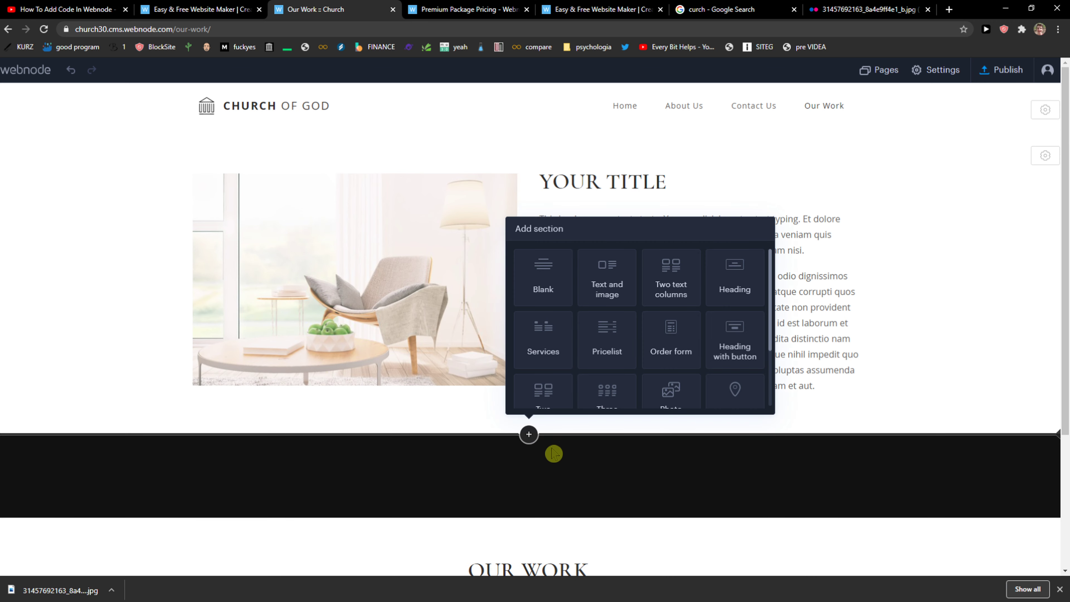
pyautogui.scroll(-1, 659, 341)
pyautogui.scroll(1, 659, 339)
pyautogui.click(391, 281)
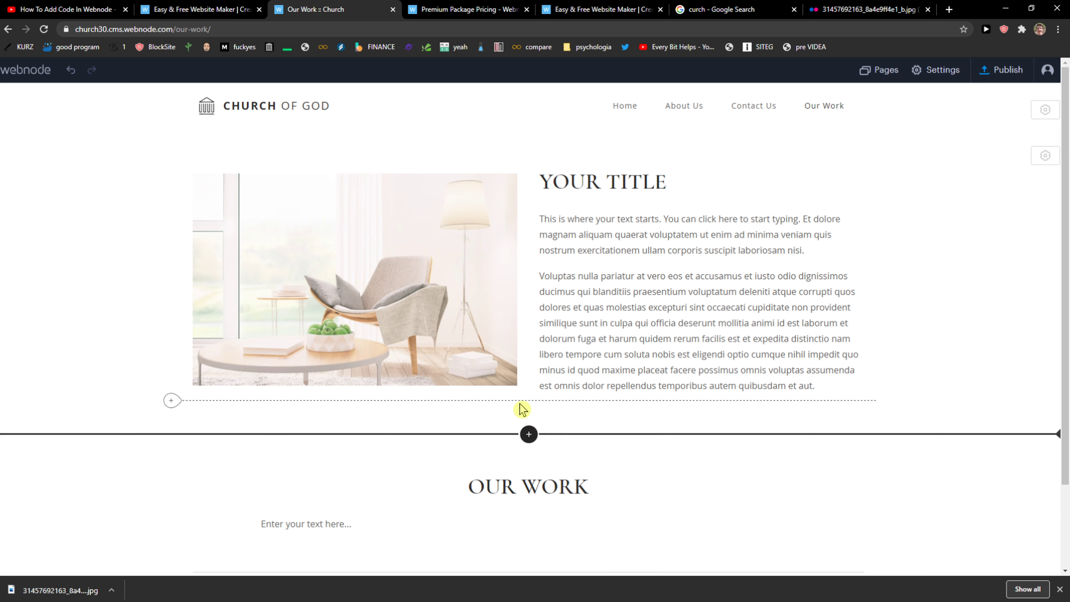
# Add a second Text and image section between the first one and the "OUR WORK" heading.
pyautogui.click(528, 434)
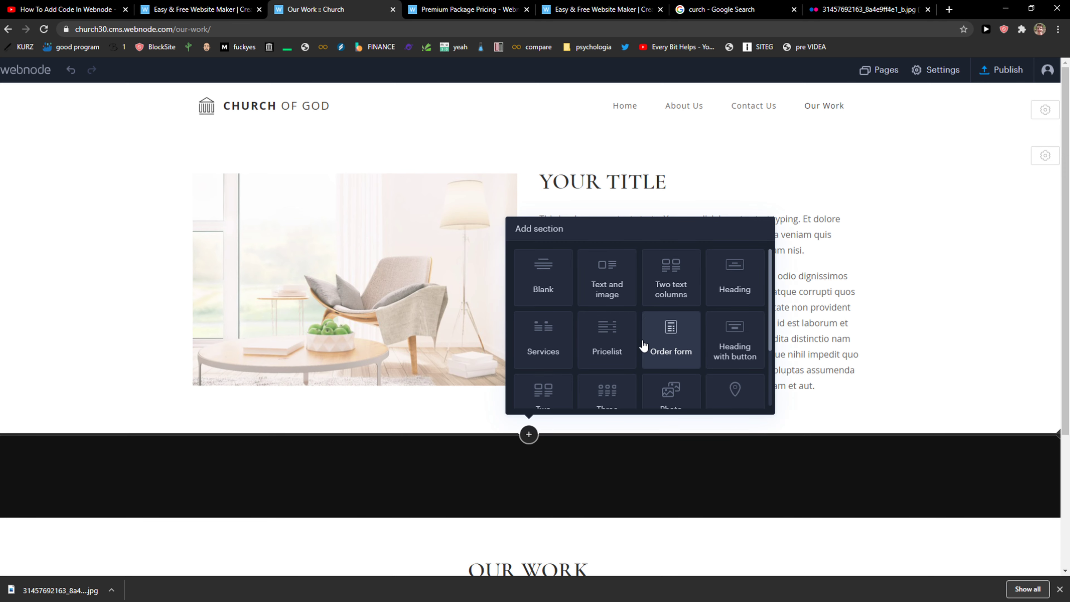
pyautogui.scroll(-2, 640, 349)
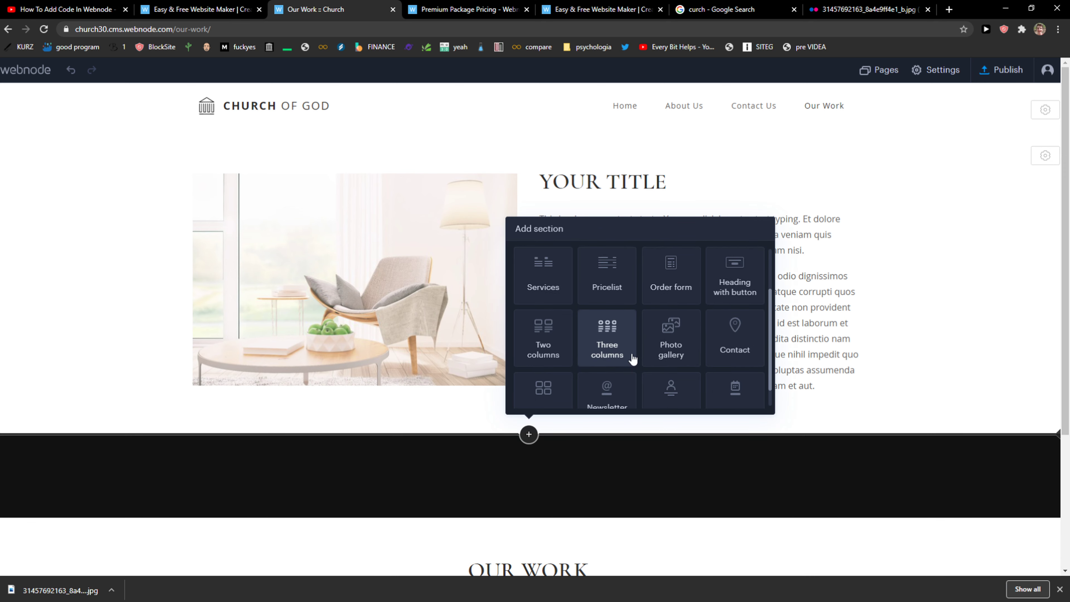
pyautogui.scroll(2, 630, 358)
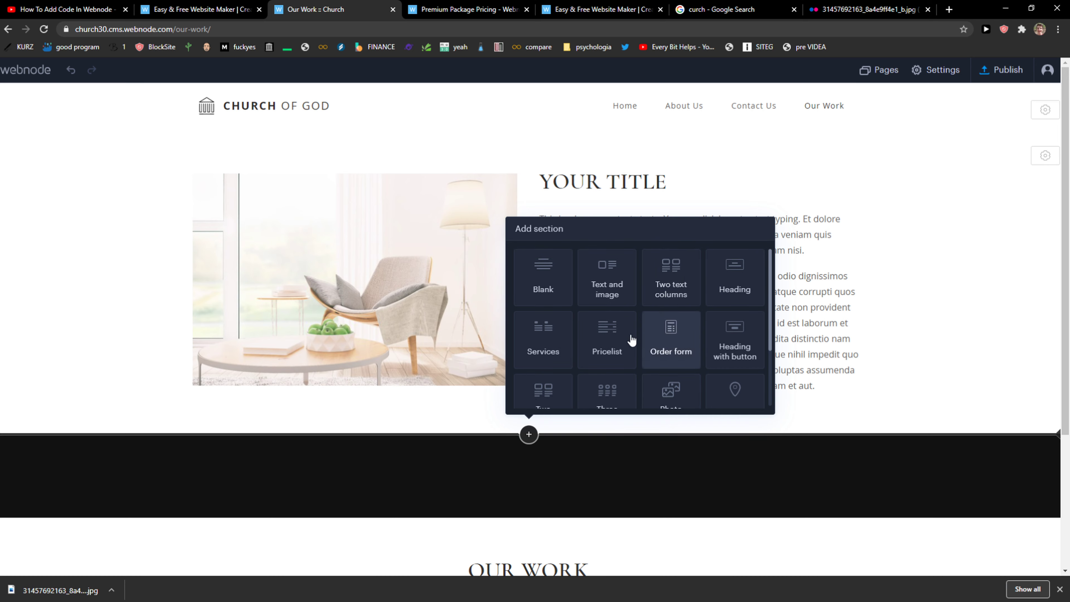
pyautogui.click(606, 283)
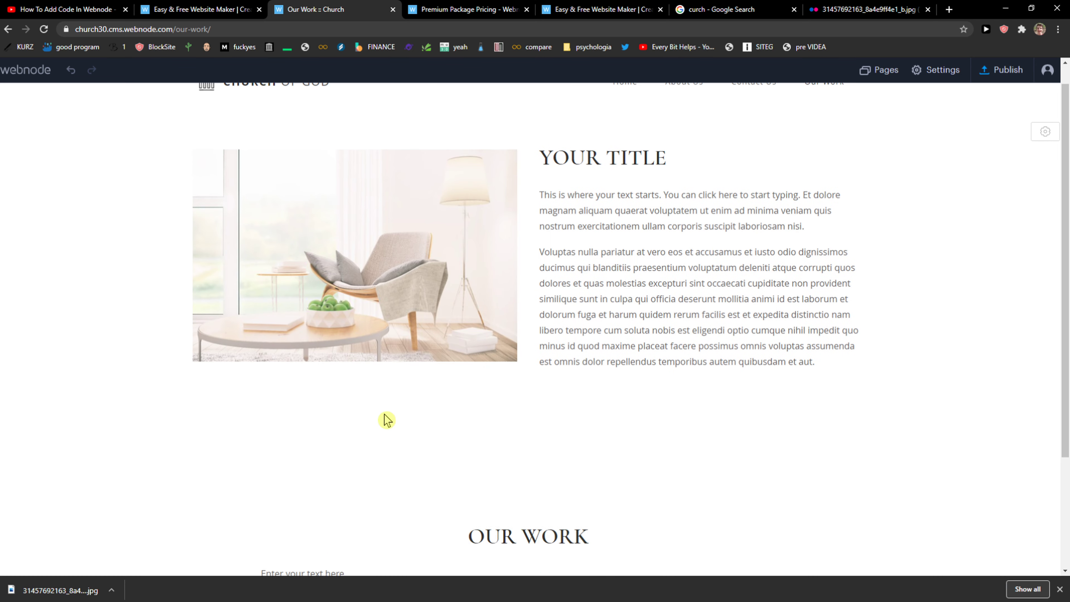
# Move the second section's image to the right side of its text so the two sections alternate.
pyautogui.moveTo(334, 379); pyautogui.dragTo(700, 316)
pyautogui.scroll(5, 533, 224)
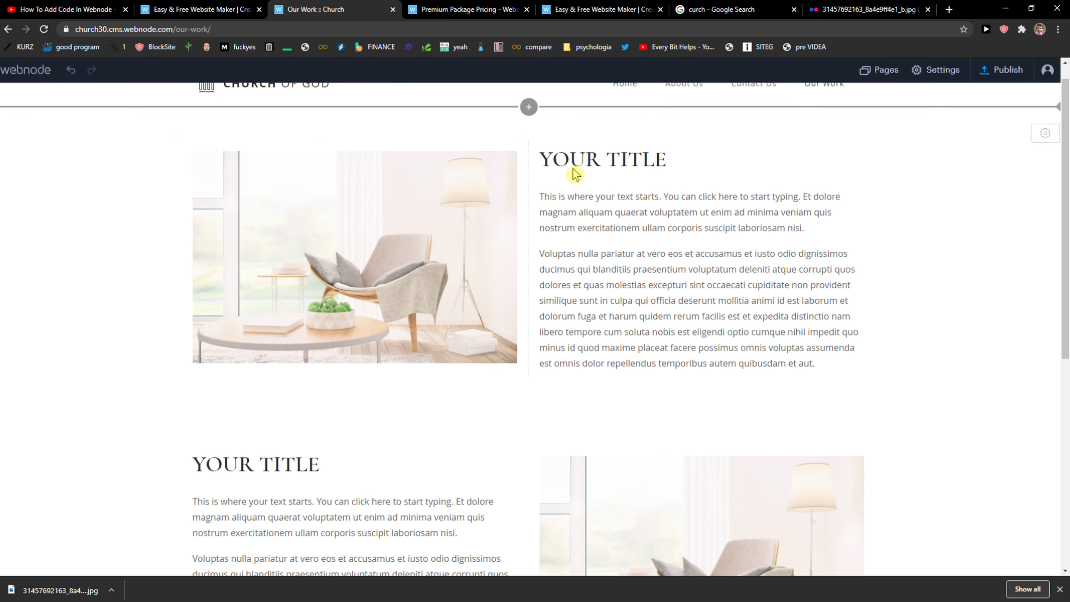
pyautogui.scroll(-8, 406, 356)
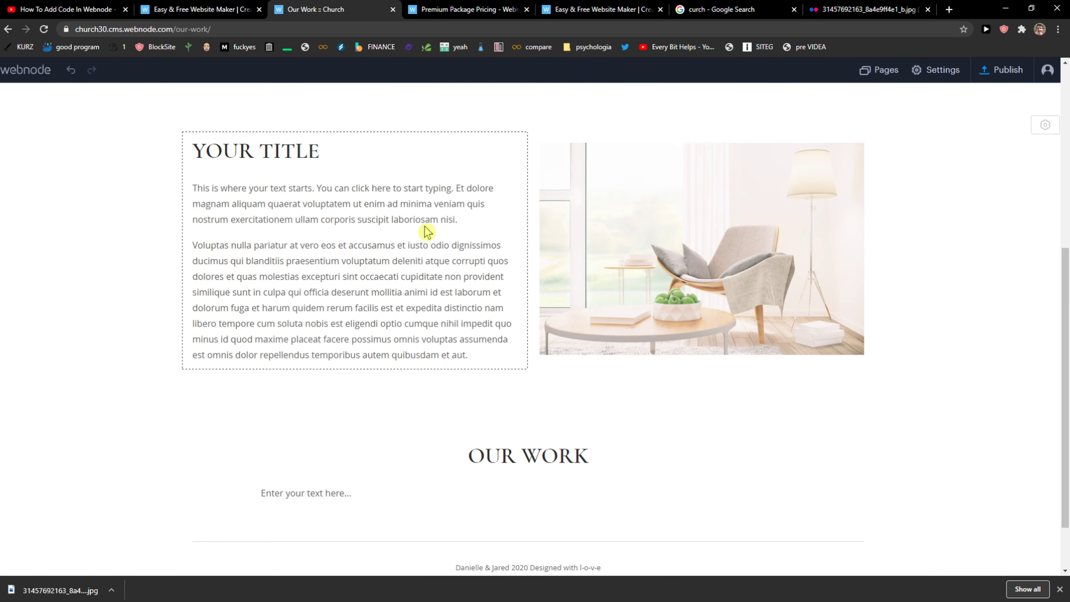
pyautogui.scroll(3, 746, 321)
pyautogui.scroll(4, 480, 349)
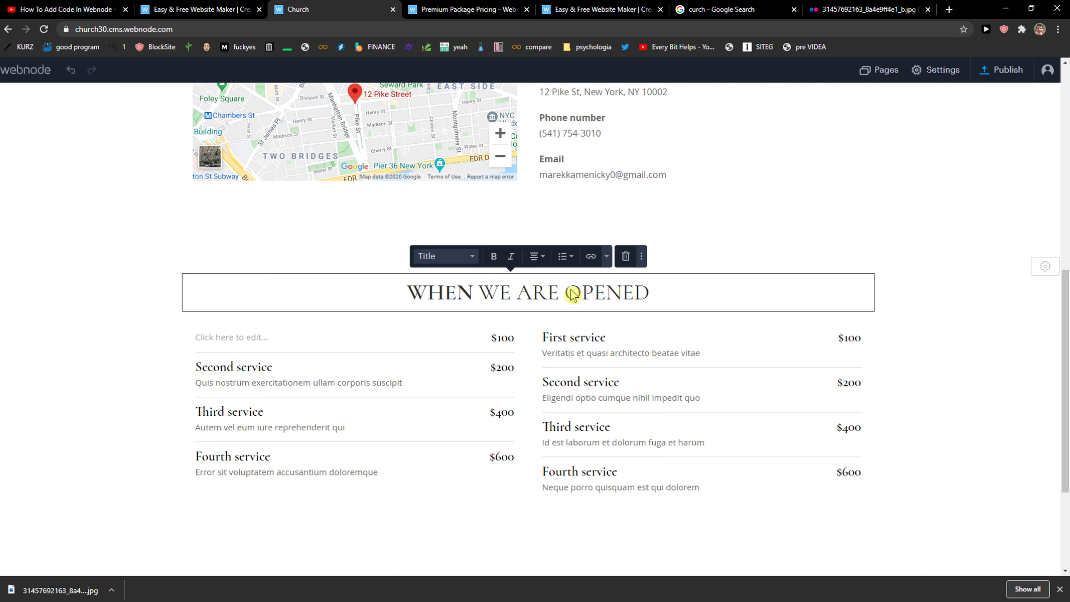
# Label the first left-column row under "WHEN WE ARE OPENED" on the home page as "Monday".
pyautogui.click(341, 337)
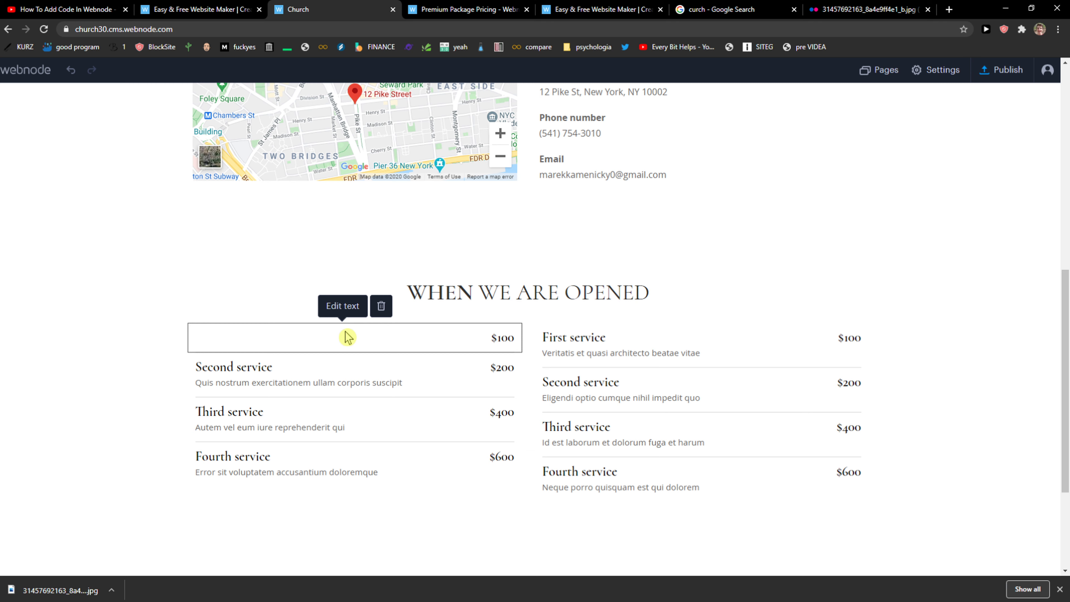
pyautogui.write('Monday')
pyautogui.moveTo(516, 340); pyautogui.dragTo(482, 340)
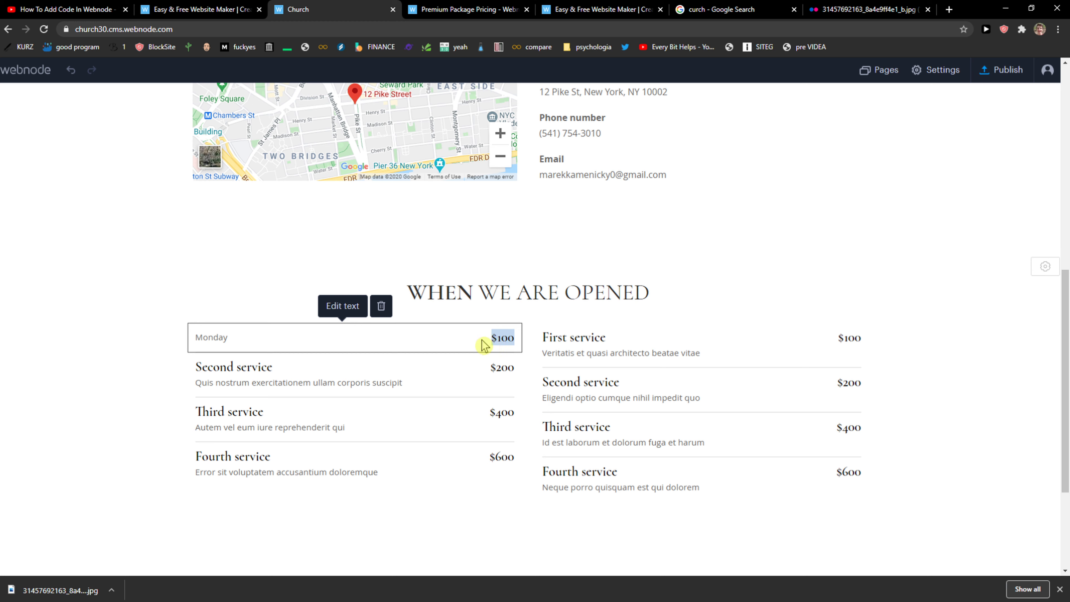
pyautogui.moveTo(230, 339); pyautogui.dragTo(168, 338)
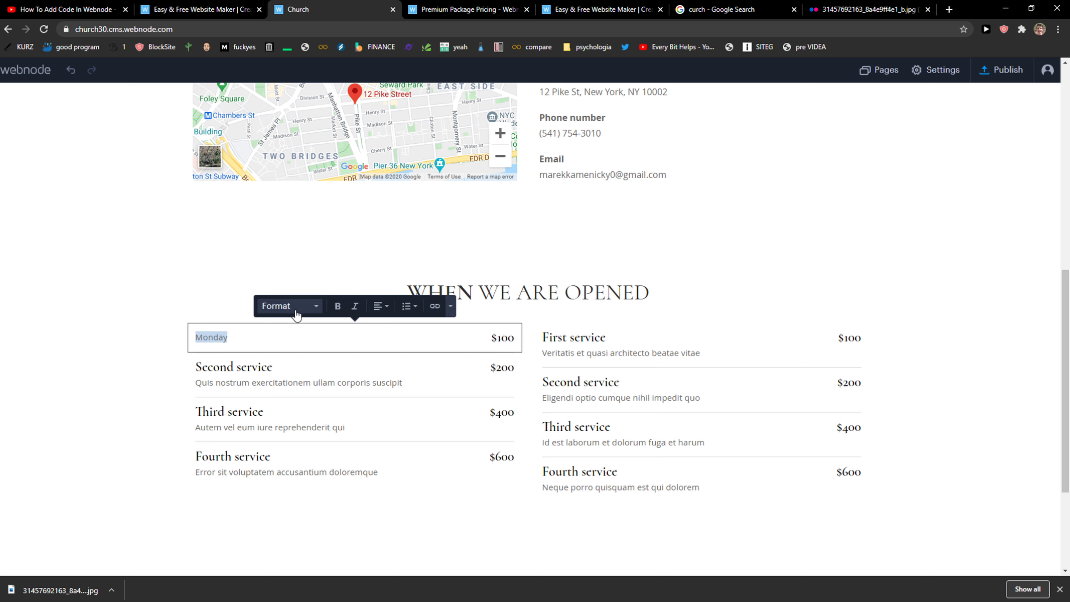
pyautogui.click(420, 336)
# Replace the price in the Monday row with the opening hours "8-10pm".
pyautogui.click(493, 342)
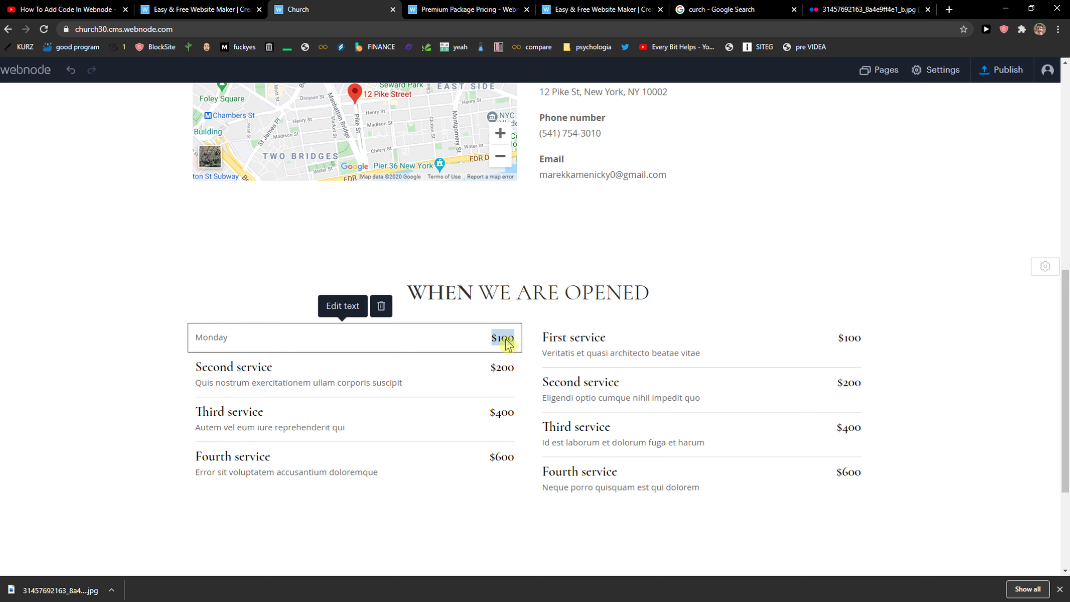
pyautogui.write('8-10PM')
pyautogui.press('BackSpace')
pyautogui.press('BackSpace')
pyautogui.write('pm')
pyautogui.press('BackSpace')
pyautogui.press('BackSpace')
pyautogui.write('pm')
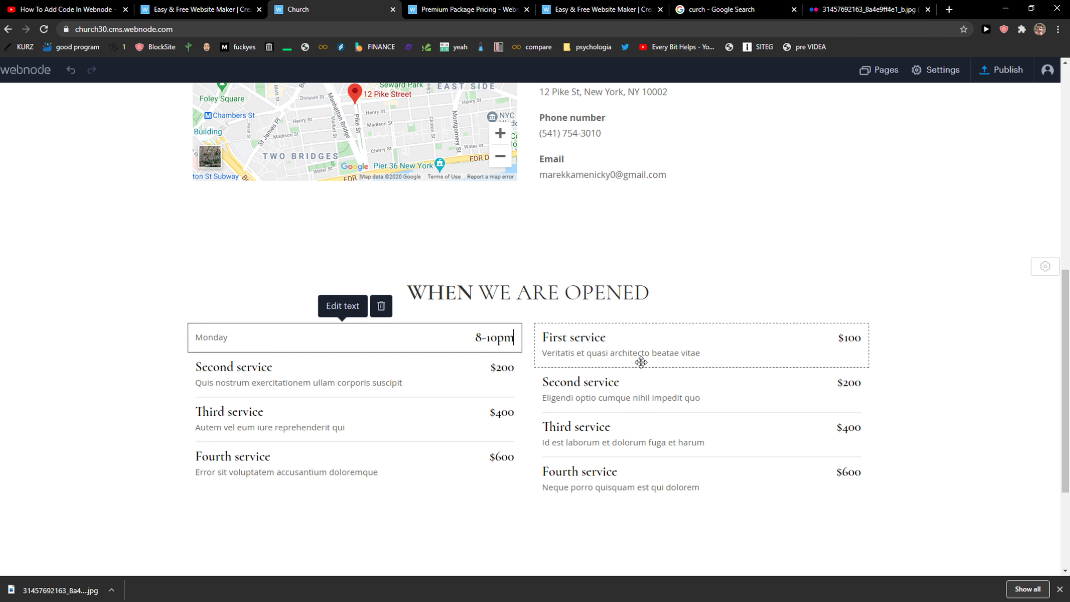
# Delete the First service and Second service entries from the right column of the opening-hours list.
pyautogui.click(800, 384)
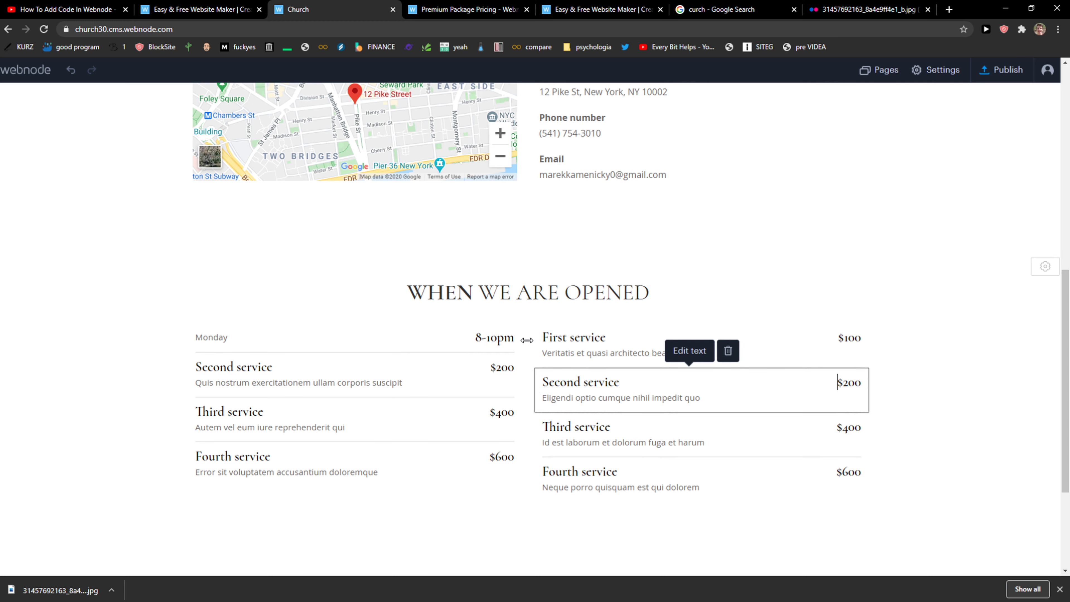
pyautogui.click(672, 326)
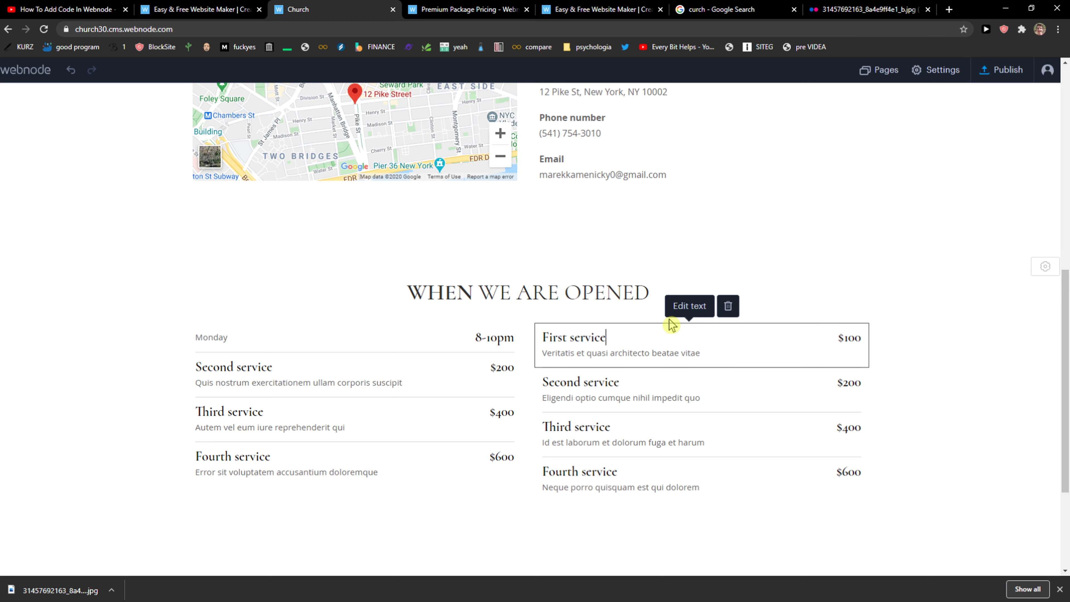
pyautogui.click(728, 306)
pyautogui.click(700, 299)
pyautogui.click(659, 354)
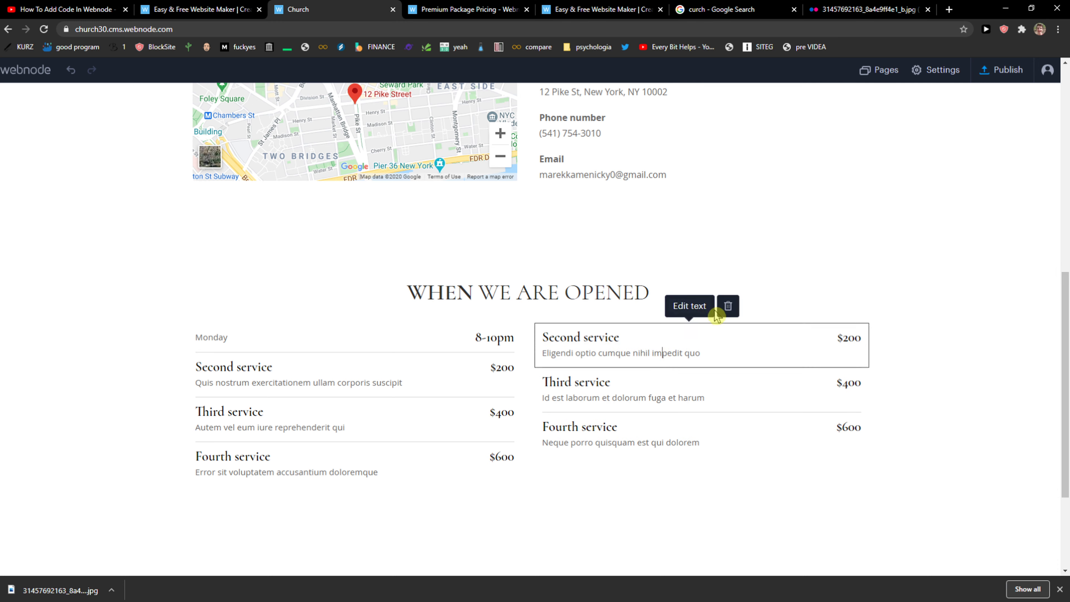
pyautogui.click(727, 306)
pyautogui.click(701, 300)
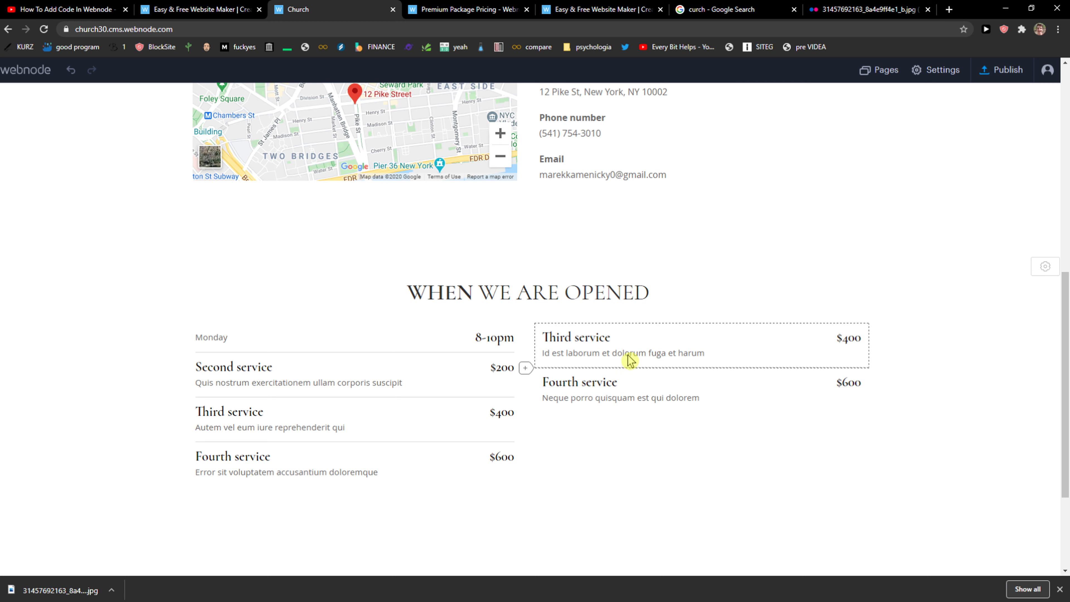
# Delete the Third service and Fourth service entries from the right column of the opening-hours list.
pyautogui.click(627, 355)
pyautogui.click(727, 304)
pyautogui.click(696, 302)
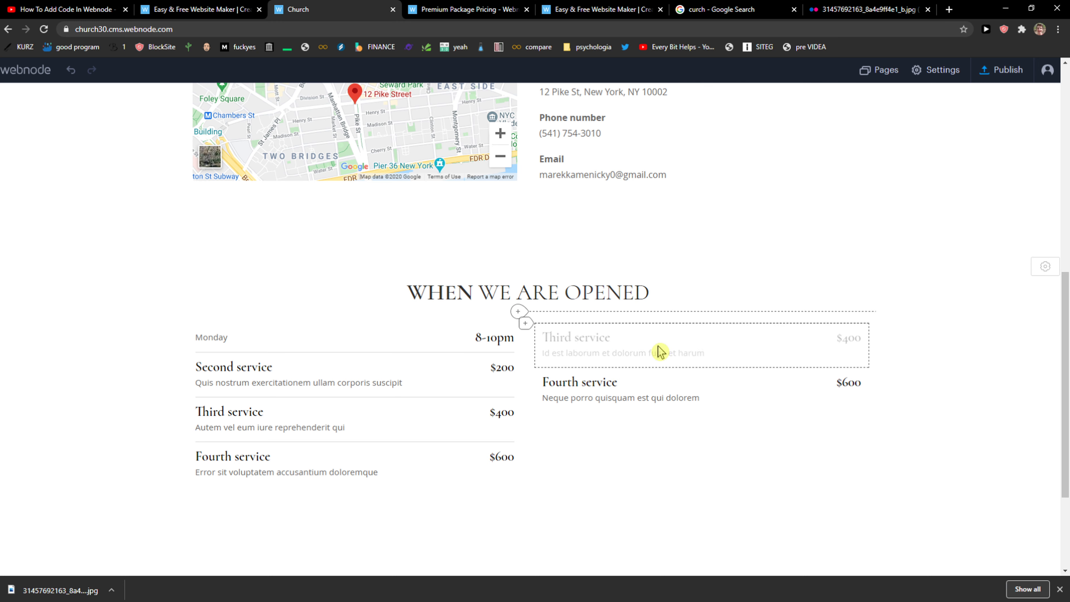
pyautogui.click(660, 348)
pyautogui.click(727, 304)
pyautogui.click(716, 307)
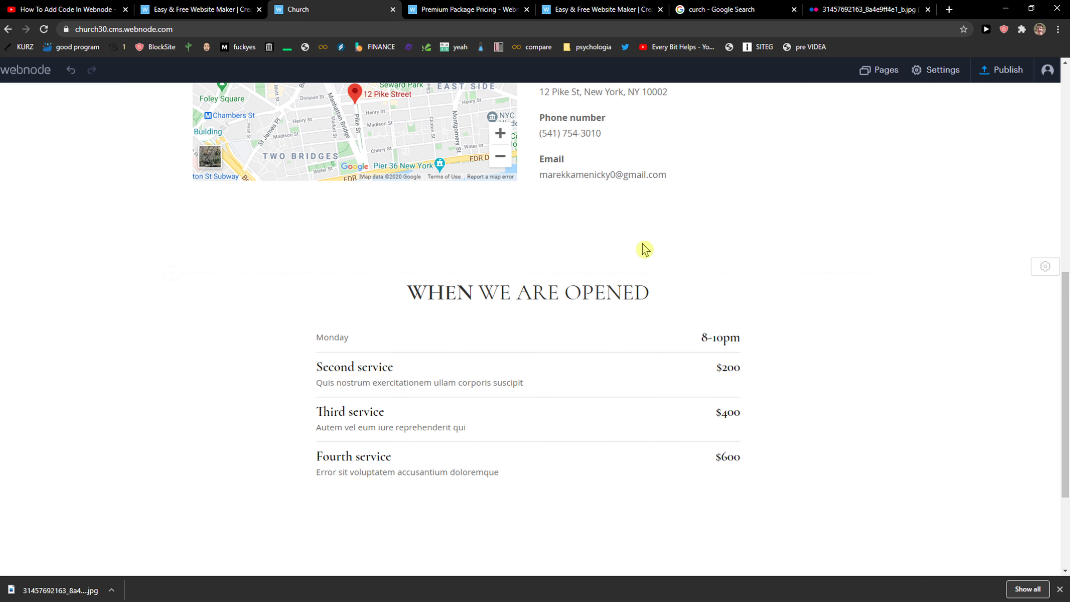
# Rename the Second service row in the opening-hours list as "Tuesday" and clear its description line.
pyautogui.click(446, 371)
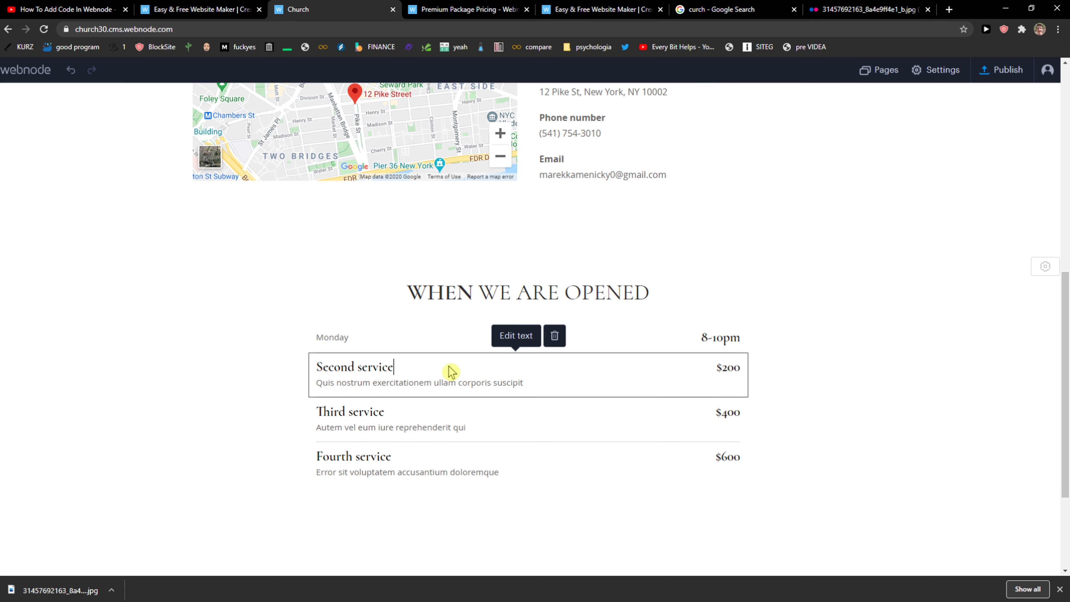
pyautogui.moveTo(447, 370); pyautogui.dragTo(286, 363)
pyautogui.write('Tu')
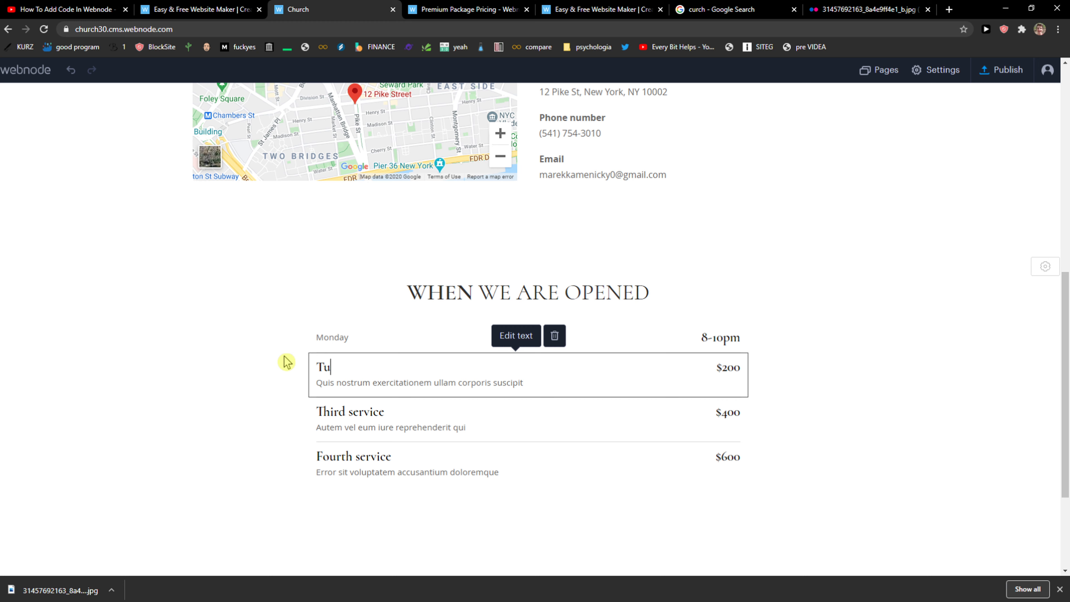
pyautogui.write('esday')
pyautogui.moveTo(310, 363); pyautogui.dragTo(361, 389)
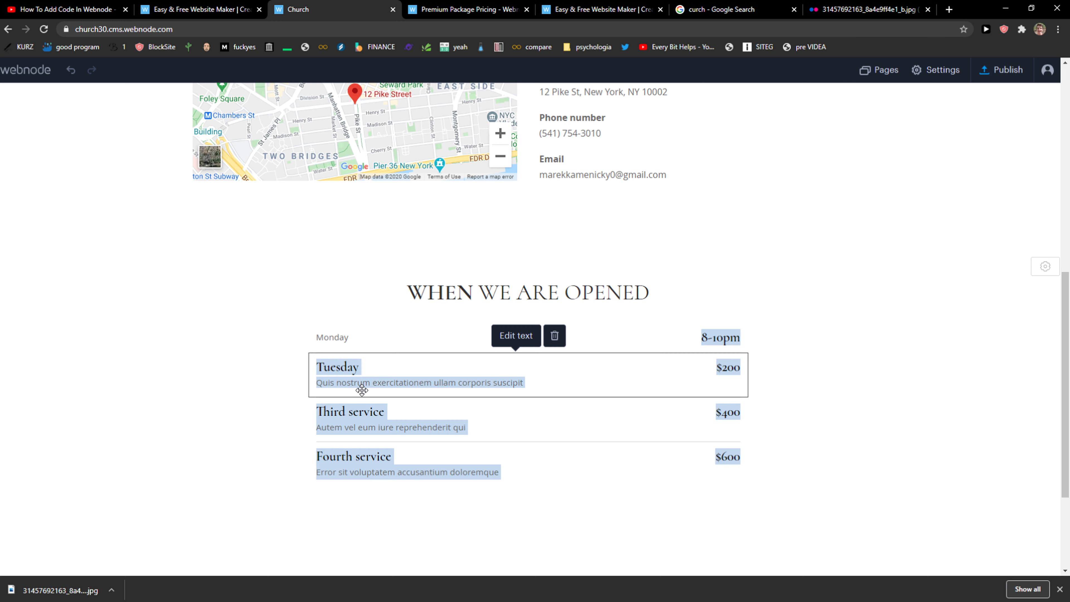
pyautogui.click(362, 390)
pyautogui.tripleClick(375, 384)
pyautogui.press('BackSpace')
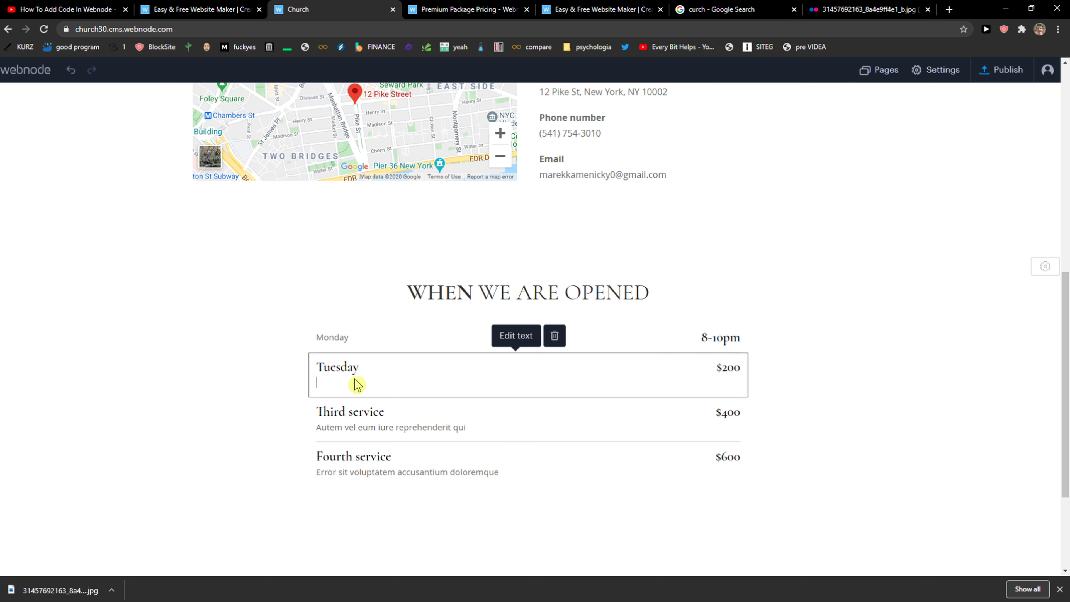
# Apply the Title format to the "Monday" label in the opening-hours list to match the Tuesday row.
pyautogui.click(292, 371)
pyautogui.click(342, 371)
pyautogui.click(502, 337)
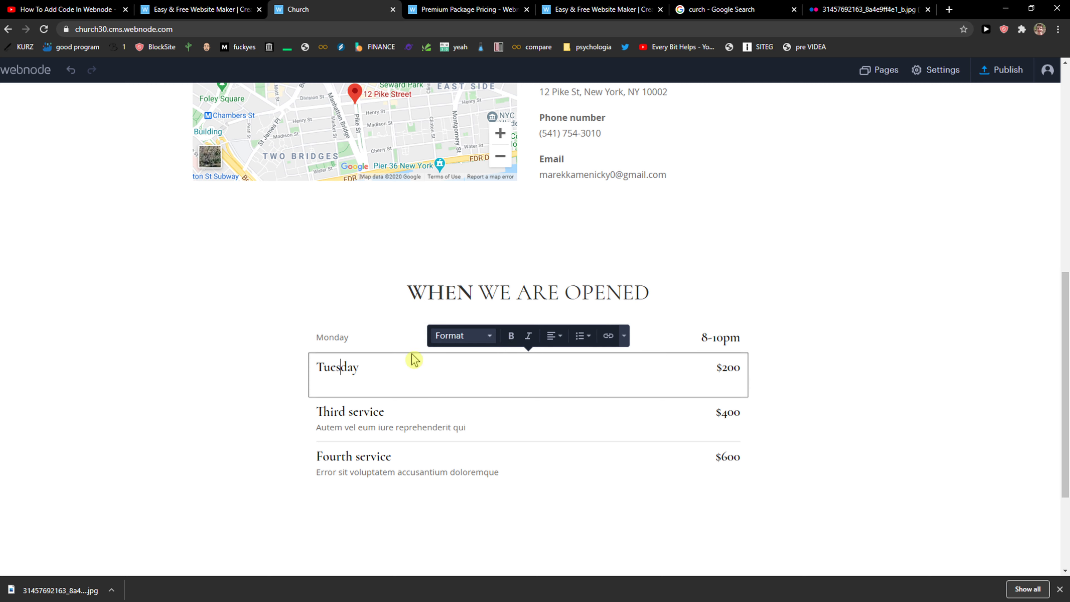
pyautogui.click(364, 342)
pyautogui.click(515, 307)
pyautogui.click(462, 319)
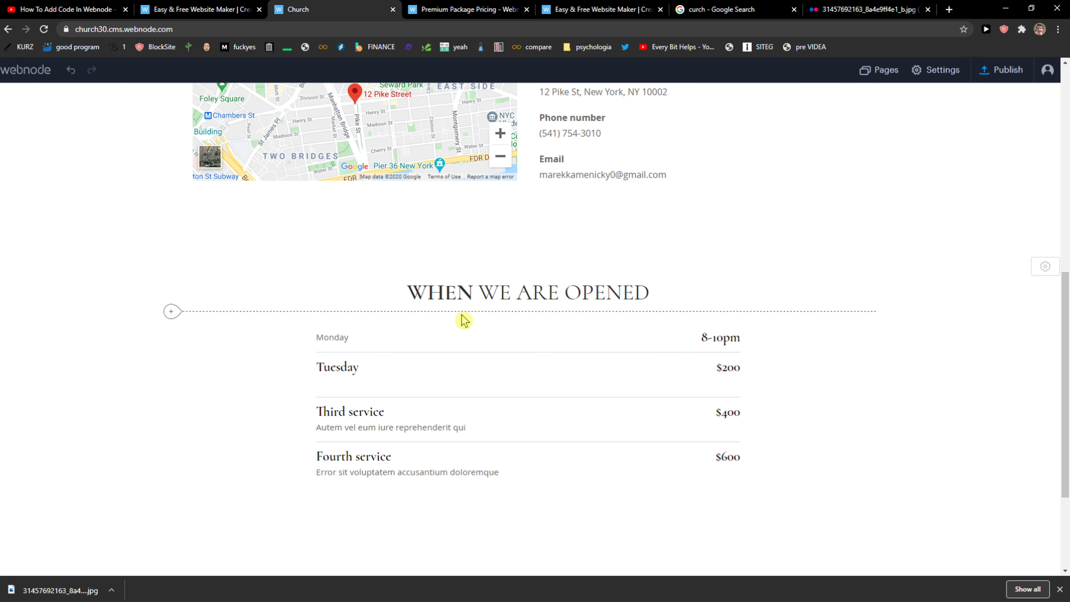
pyautogui.click(461, 325)
pyautogui.click(508, 305)
pyautogui.click(457, 323)
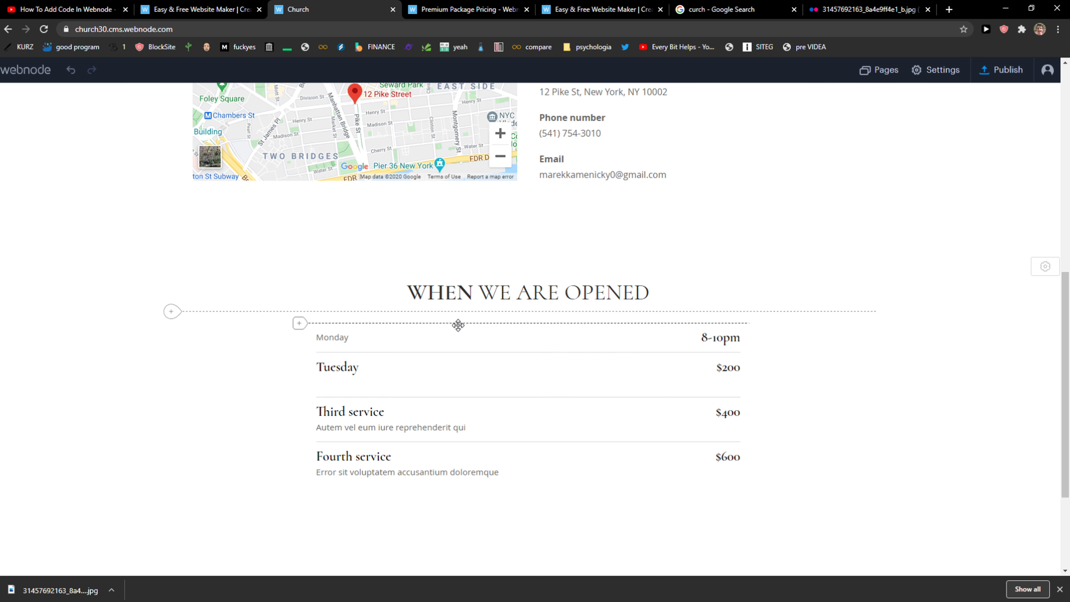
pyautogui.click(458, 325)
pyautogui.click(507, 305)
pyautogui.click(462, 306)
pyautogui.click(465, 336)
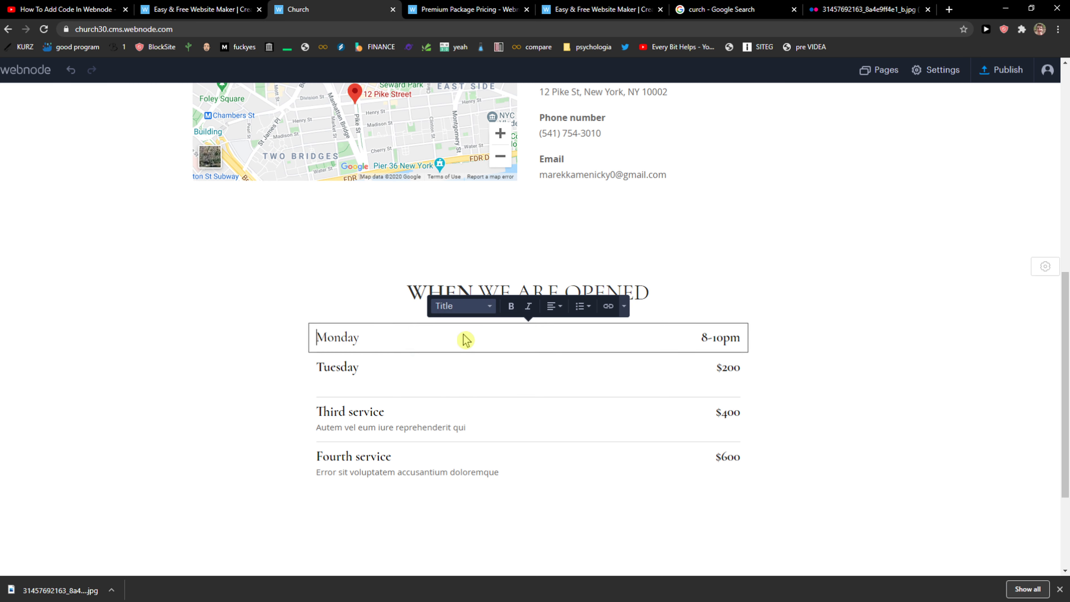
# Check the Tuesday label's text formatting and apply bold to the "Monday" label to match it.
pyautogui.click(420, 368)
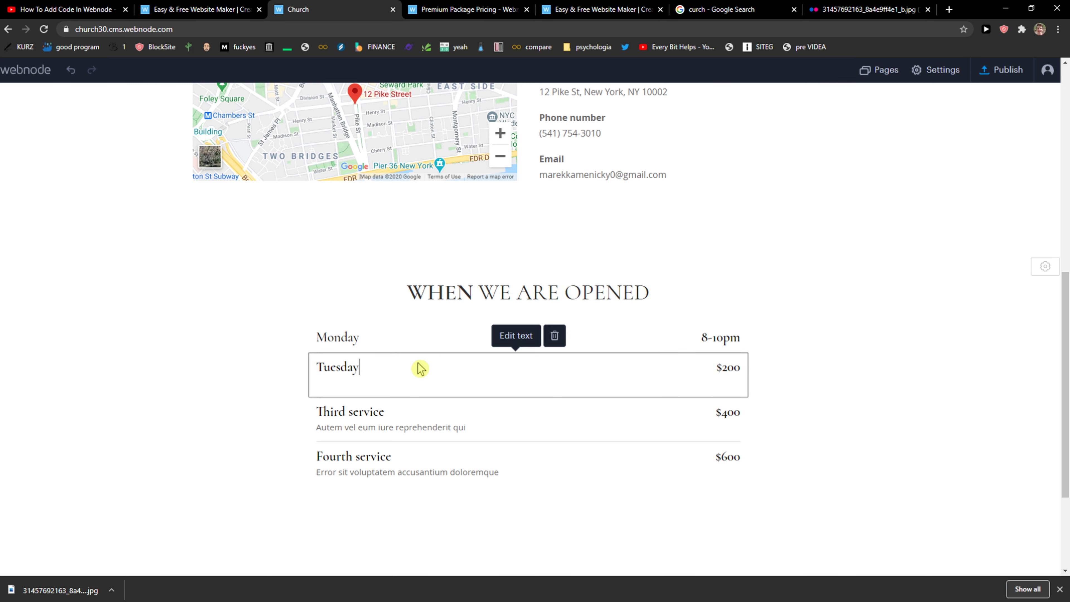
pyautogui.click(498, 340)
pyautogui.click(459, 335)
pyautogui.click(461, 361)
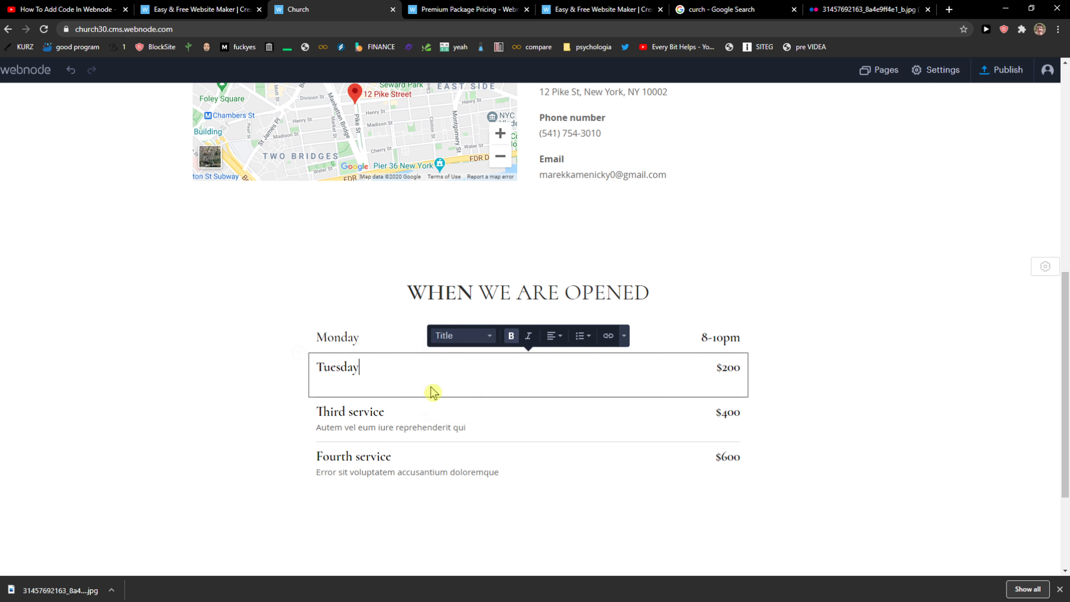
pyautogui.click(407, 349)
pyautogui.click(503, 306)
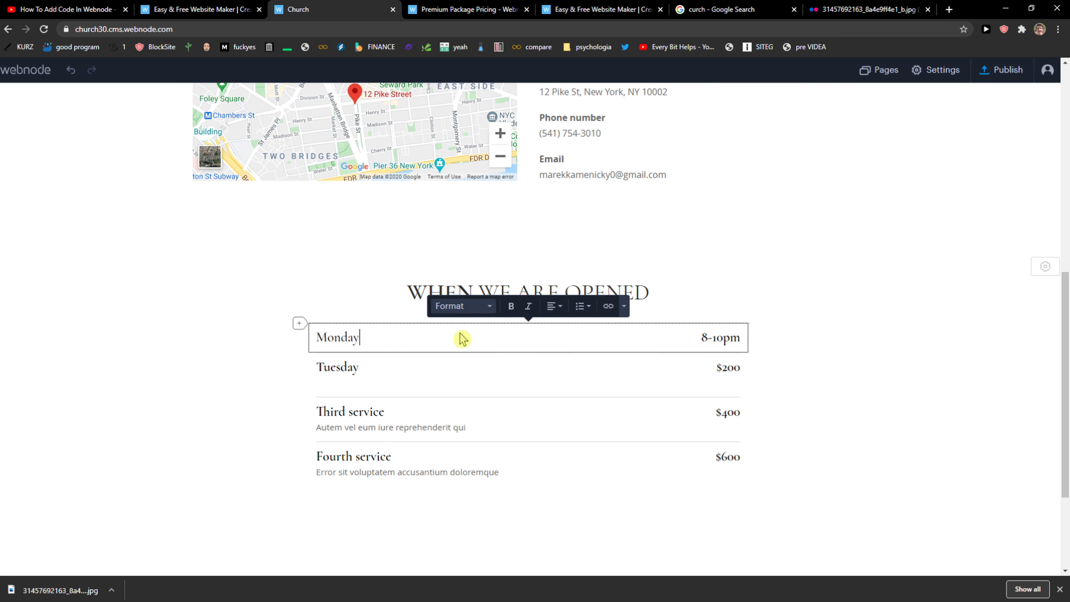
pyautogui.moveTo(459, 334); pyautogui.dragTo(298, 352)
pyautogui.click(511, 306)
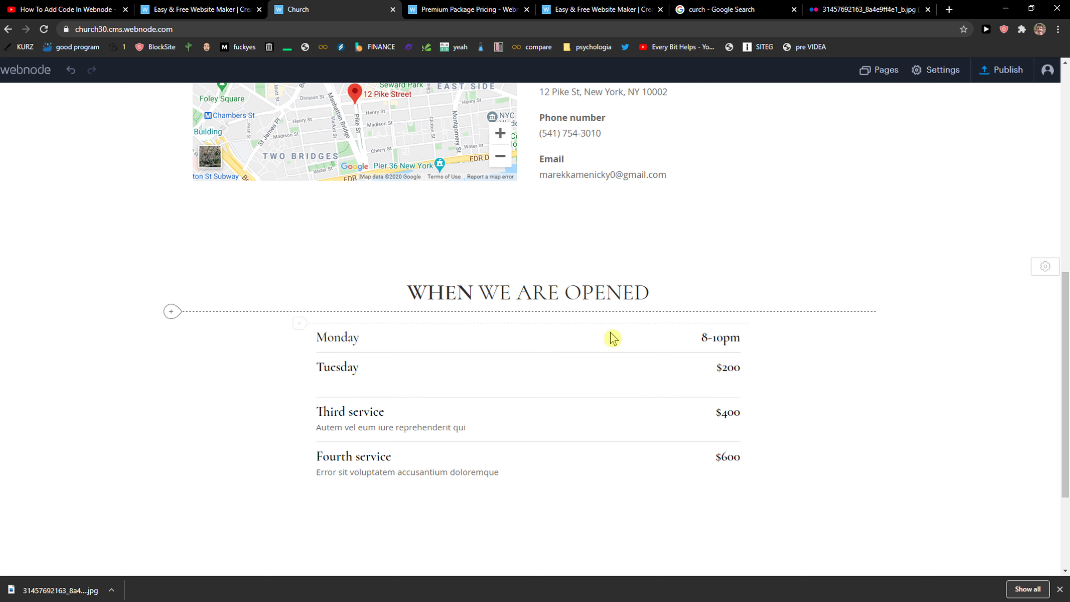
# Replace the price in the Tuesday row with "closed".
pyautogui.tripleClick(737, 372)
pyautogui.write('6')
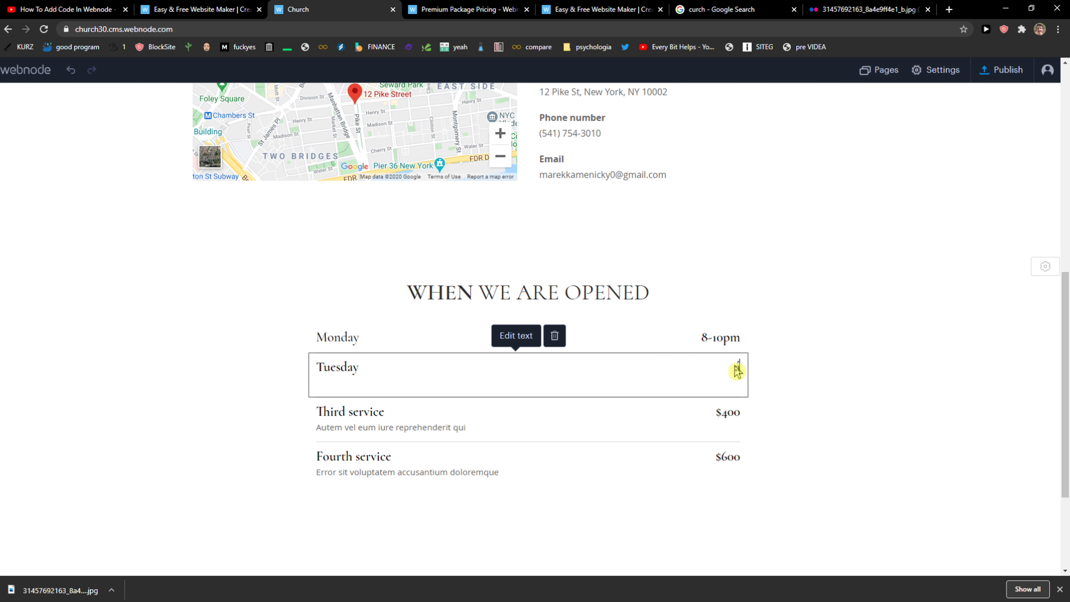
pyautogui.press('BackSpace')
pyautogui.write('closed')
pyautogui.click(842, 351)
# Remove the "COME AND VISIT US" title text from the home page's header banner.
pyautogui.scroll(8, 868, 340)
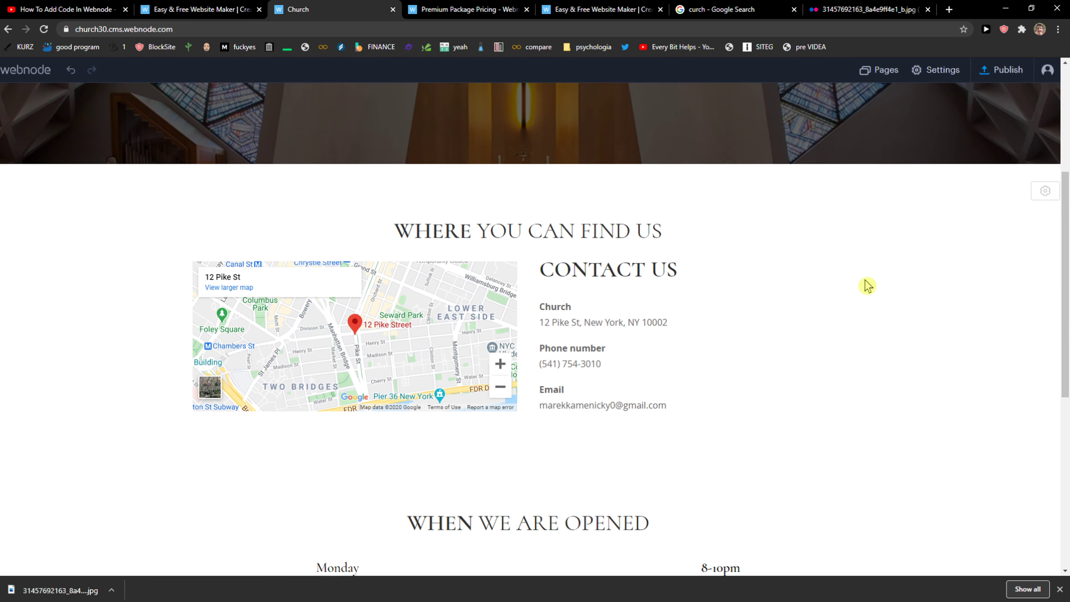
pyautogui.scroll(-5, 835, 269)
pyautogui.scroll(6, 652, 231)
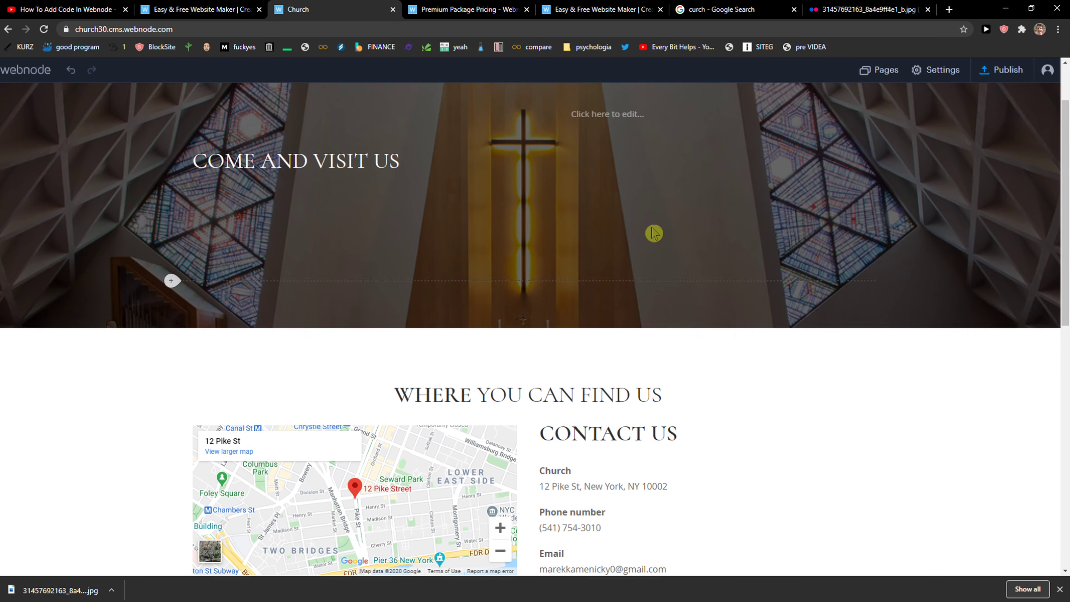
pyautogui.click(382, 242)
pyautogui.moveTo(401, 241); pyautogui.dragTo(148, 254)
pyautogui.press('Delete')
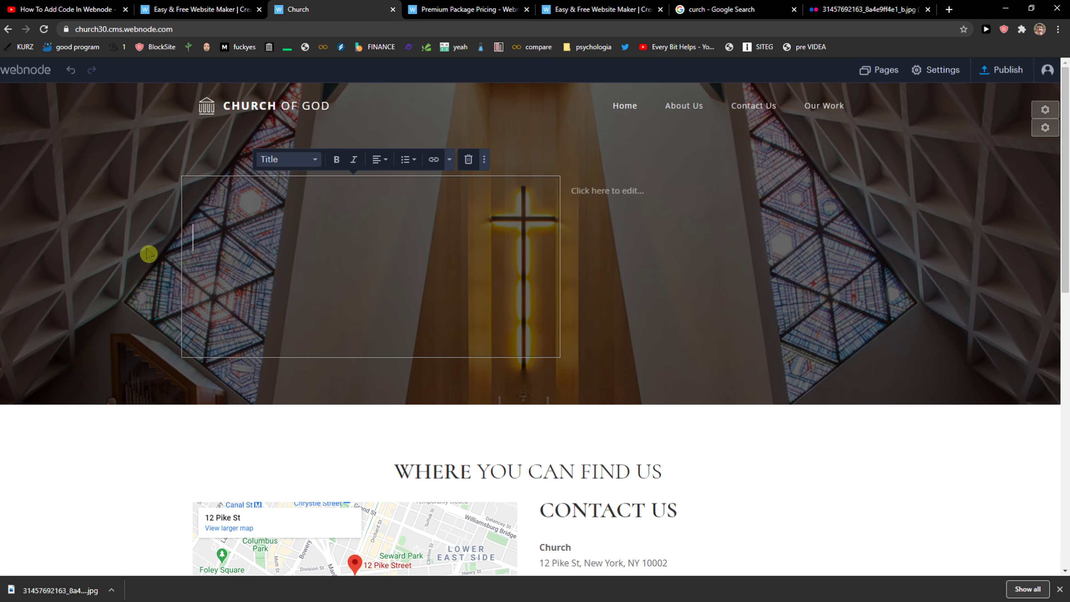
pyautogui.click(619, 435)
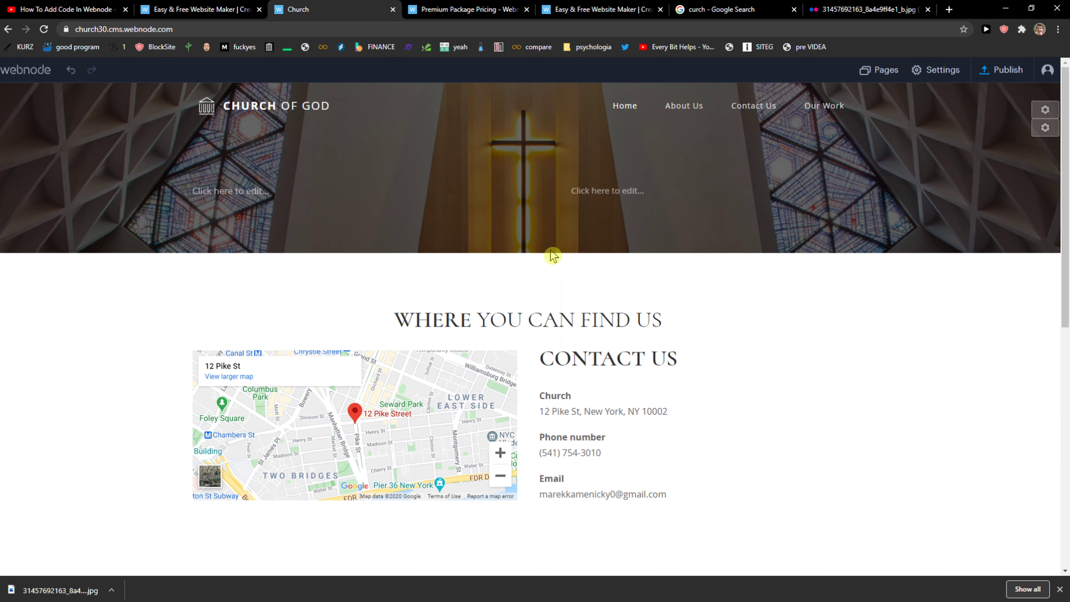
# Try to make the header banner taller by adding blank lines to its right-hand text block.
pyautogui.click(605, 193)
pyautogui.press('Return')
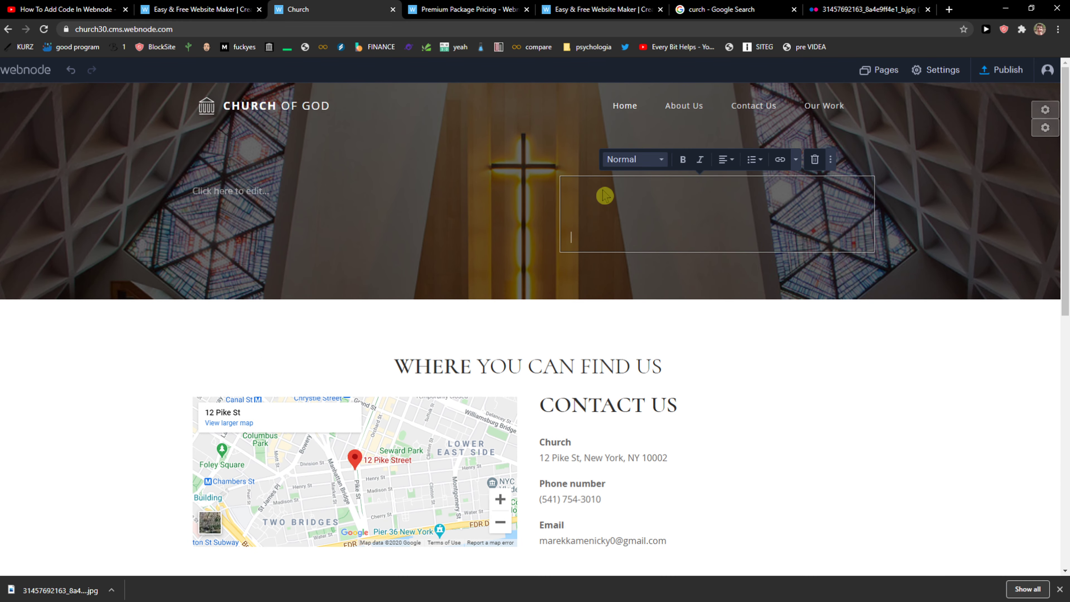
pyautogui.press('Return')
pyautogui.press('Return')
pyautogui.press('Return')
pyautogui.click(711, 370)
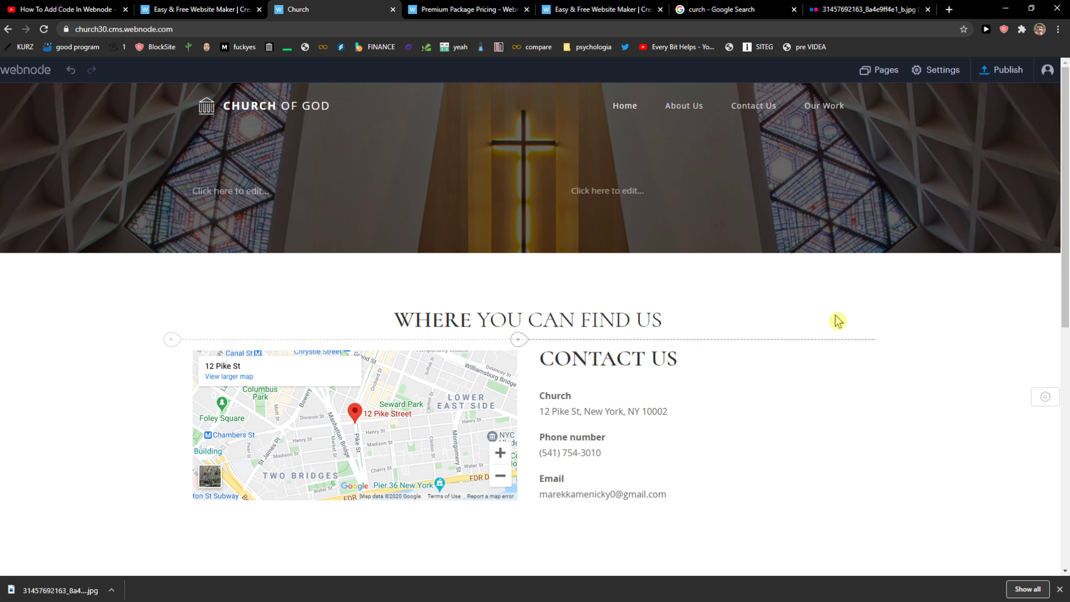
pyautogui.click(652, 196)
pyautogui.press('Return')
pyautogui.press('Return')
pyautogui.press('Return')
pyautogui.press('Return')
pyautogui.click(430, 281)
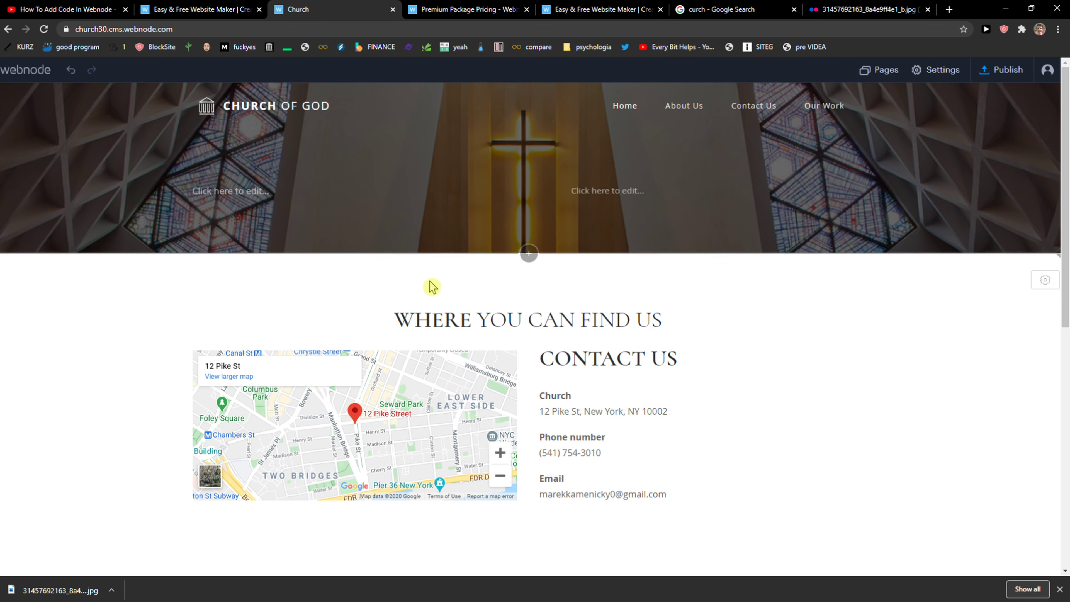
# Add a blank line to the header banner's left-hand text block to increase the banner's height.
pyautogui.scroll(-5, 430, 282)
pyautogui.scroll(5, 369, 205)
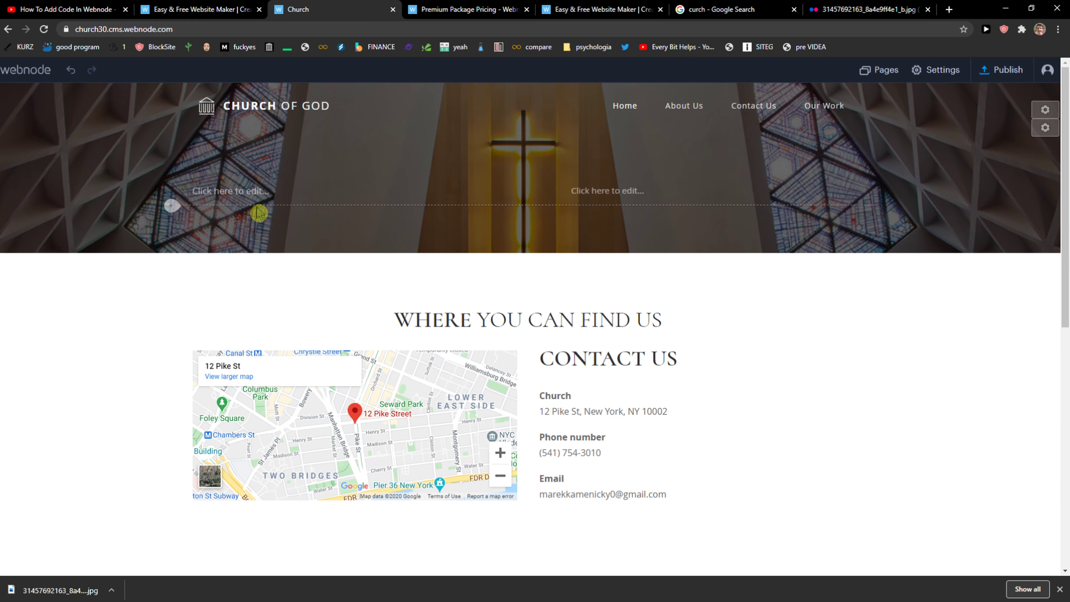
pyautogui.click(261, 199)
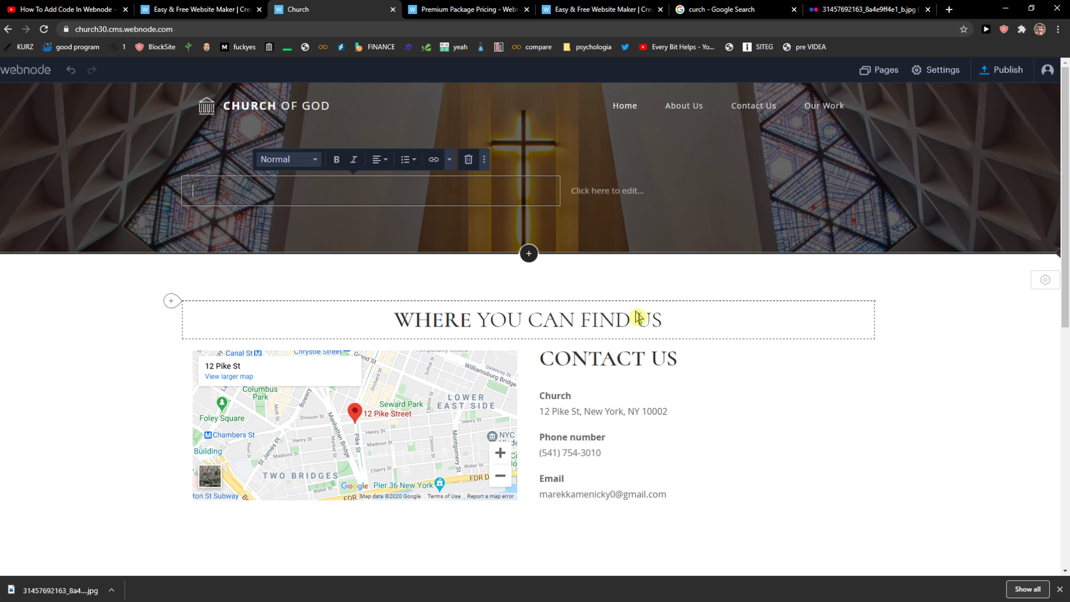
pyautogui.click(716, 332)
pyautogui.scroll(-7, 733, 337)
pyautogui.scroll(-2, 689, 318)
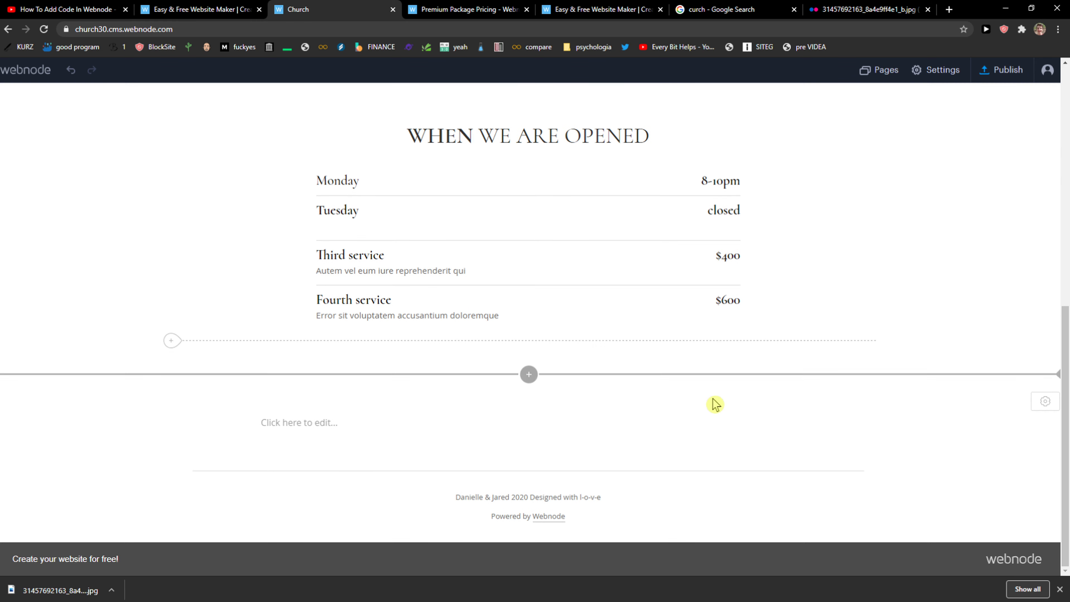
pyautogui.scroll(10, 678, 318)
pyautogui.click(255, 194)
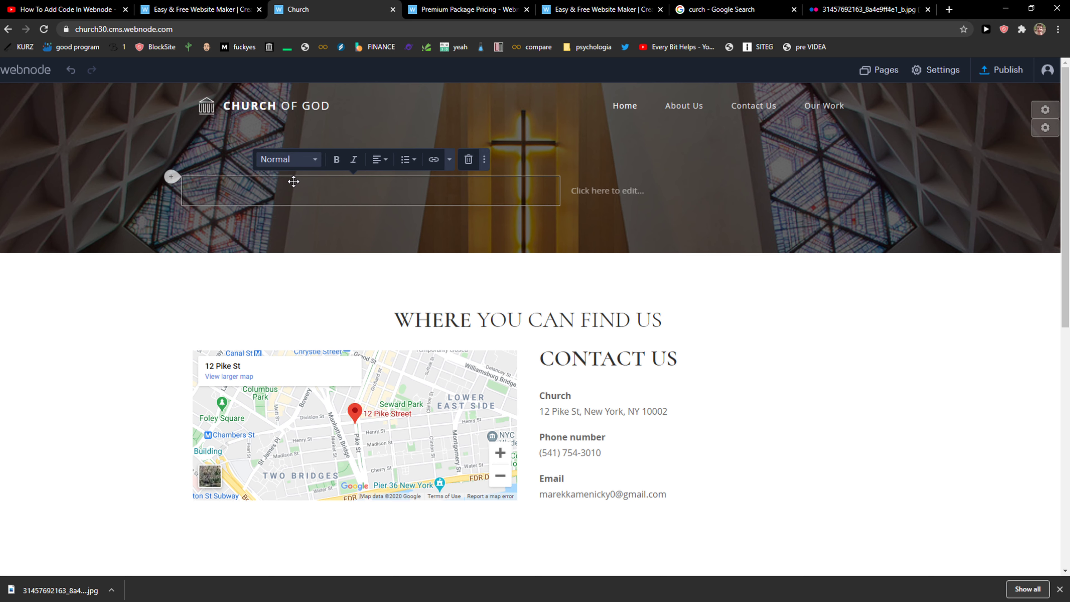
pyautogui.press('Return')
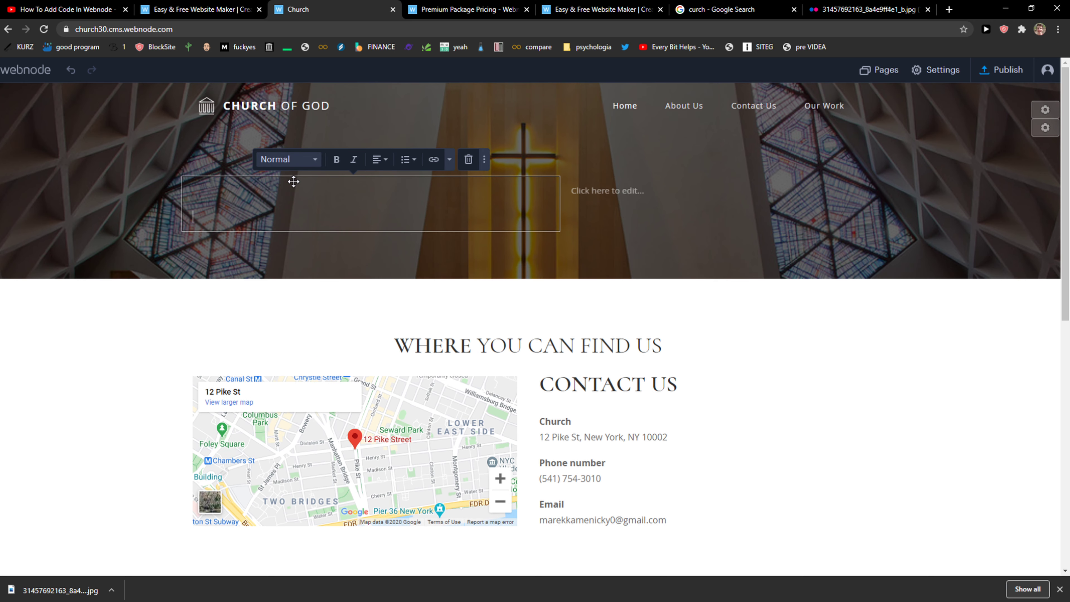